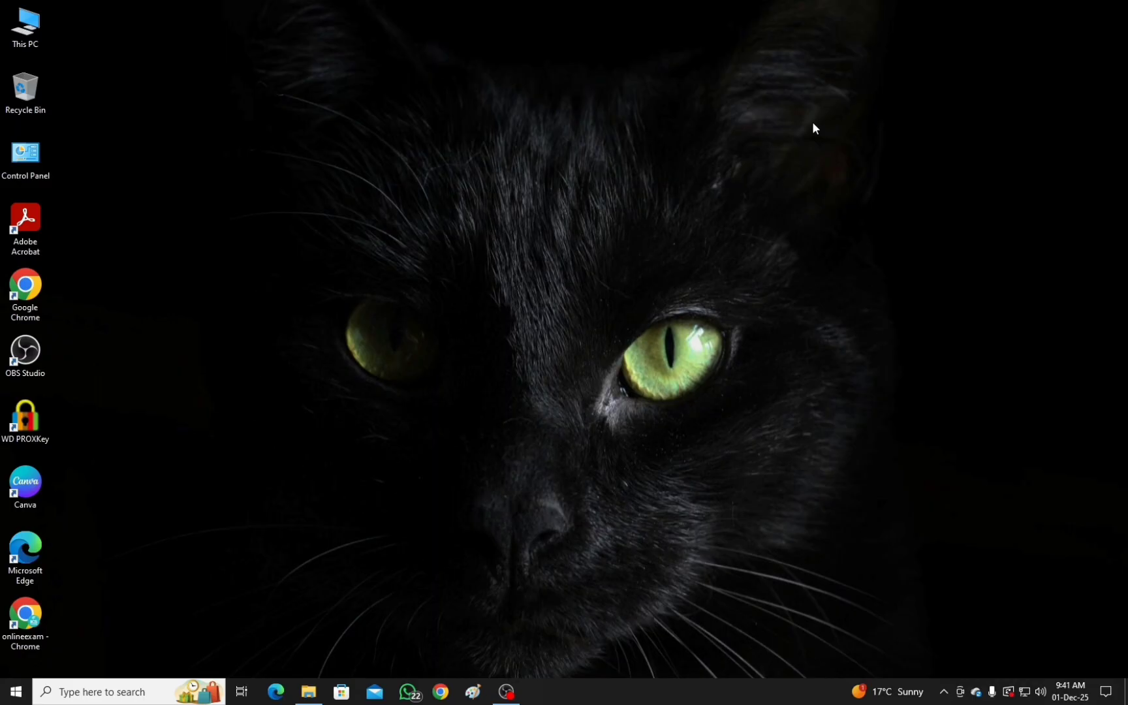
Refresh the desktop and launch Microsoft Word by running the winword command.
right_click(463, 135)
left_click(504, 175)
key("super+r")
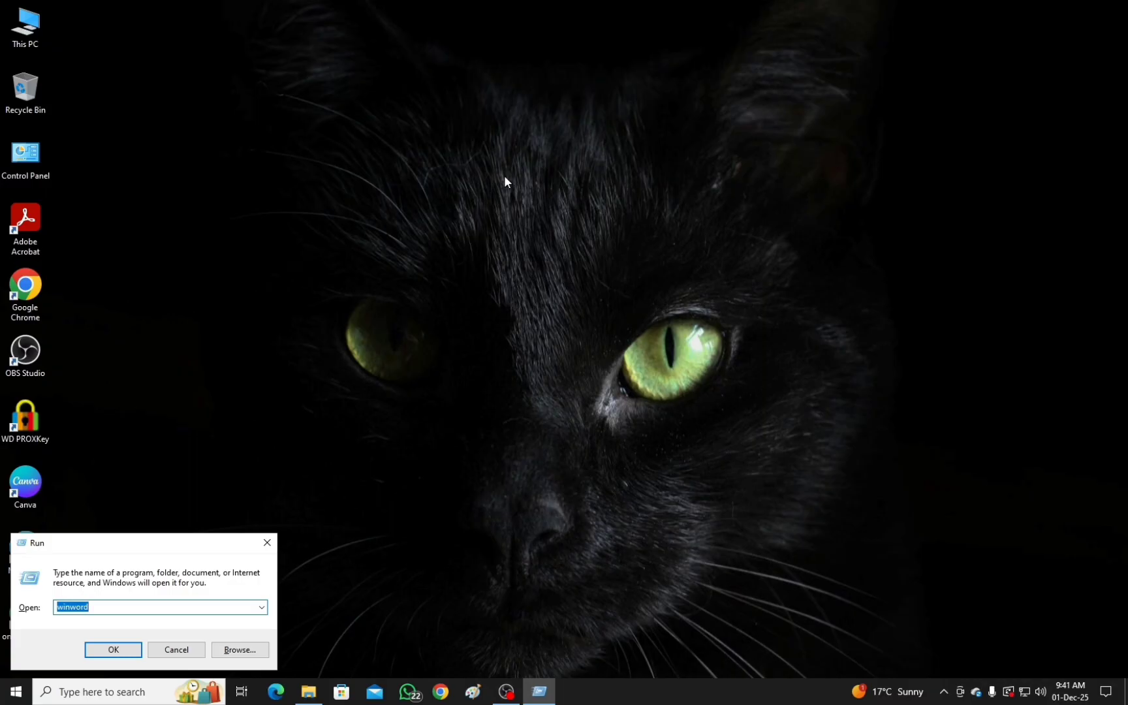
type("win")
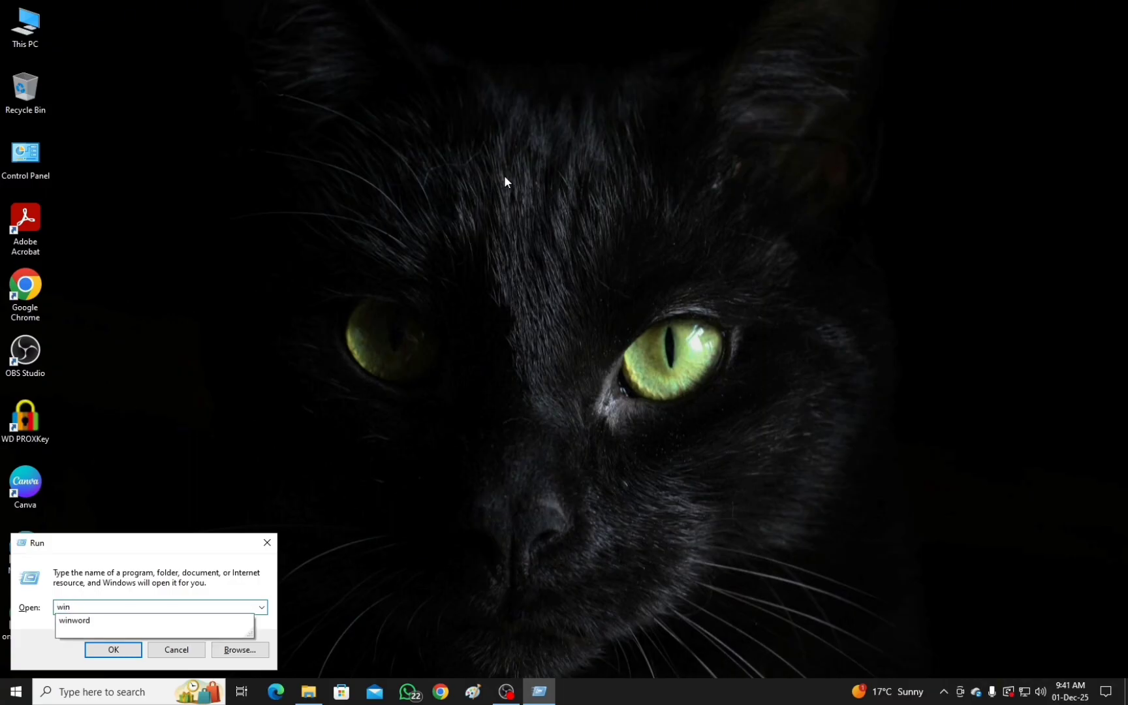
key("Down")
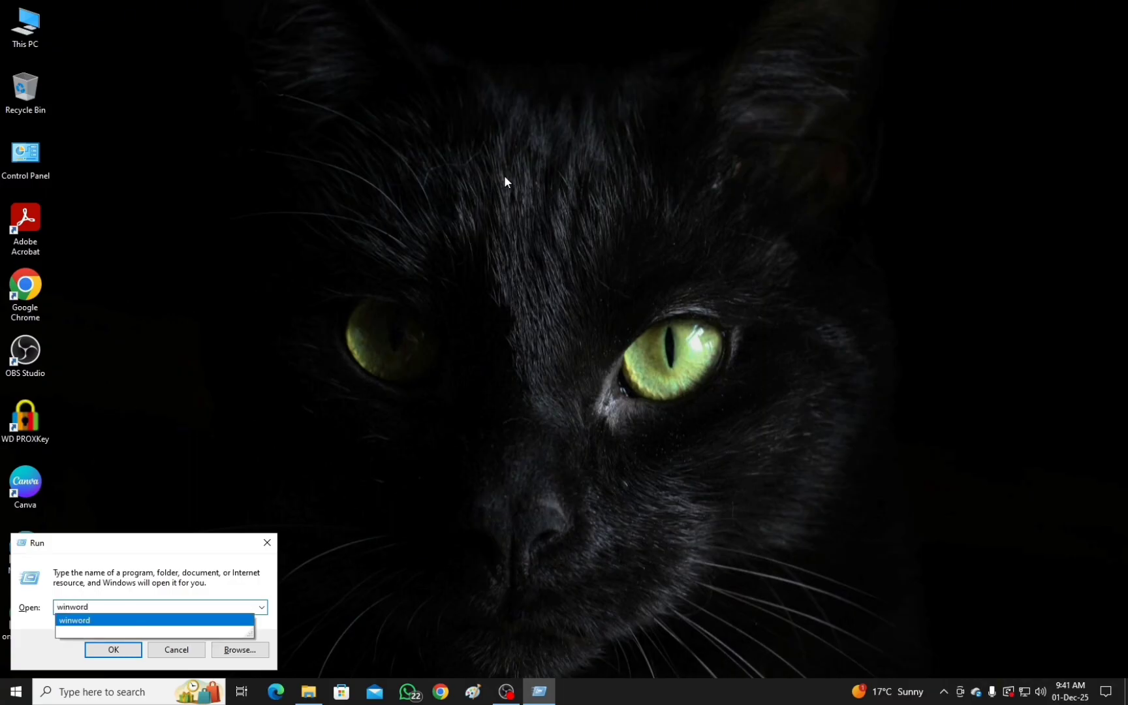
left_click(103, 620)
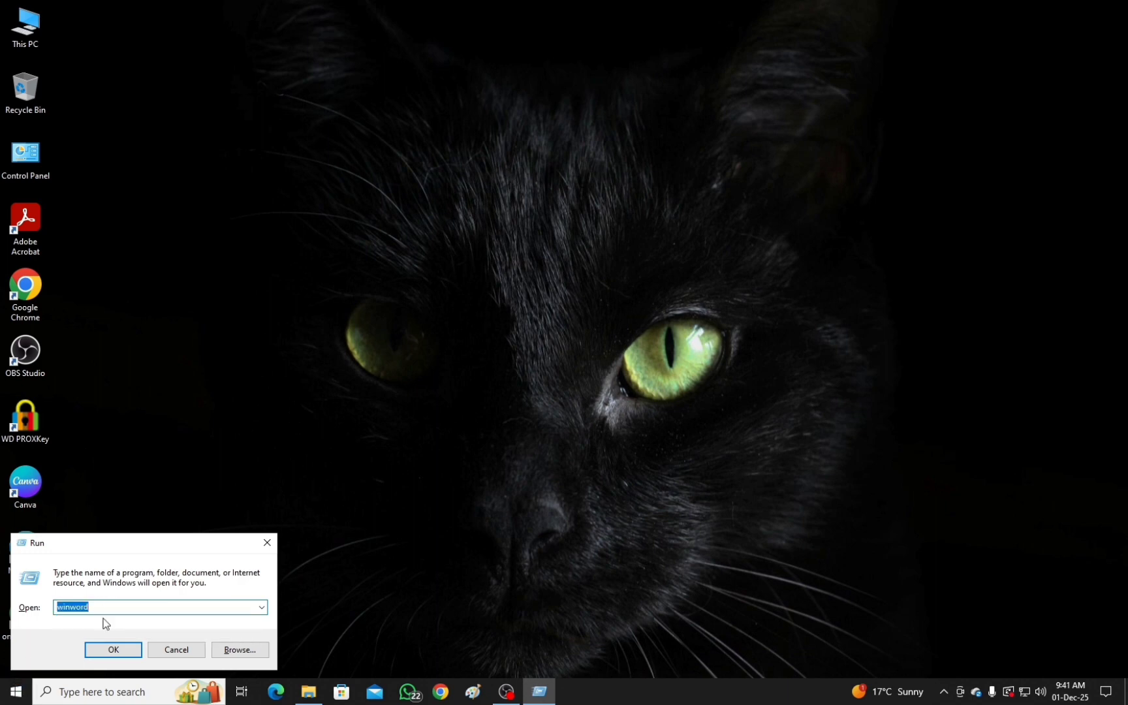
left_click(121, 653)
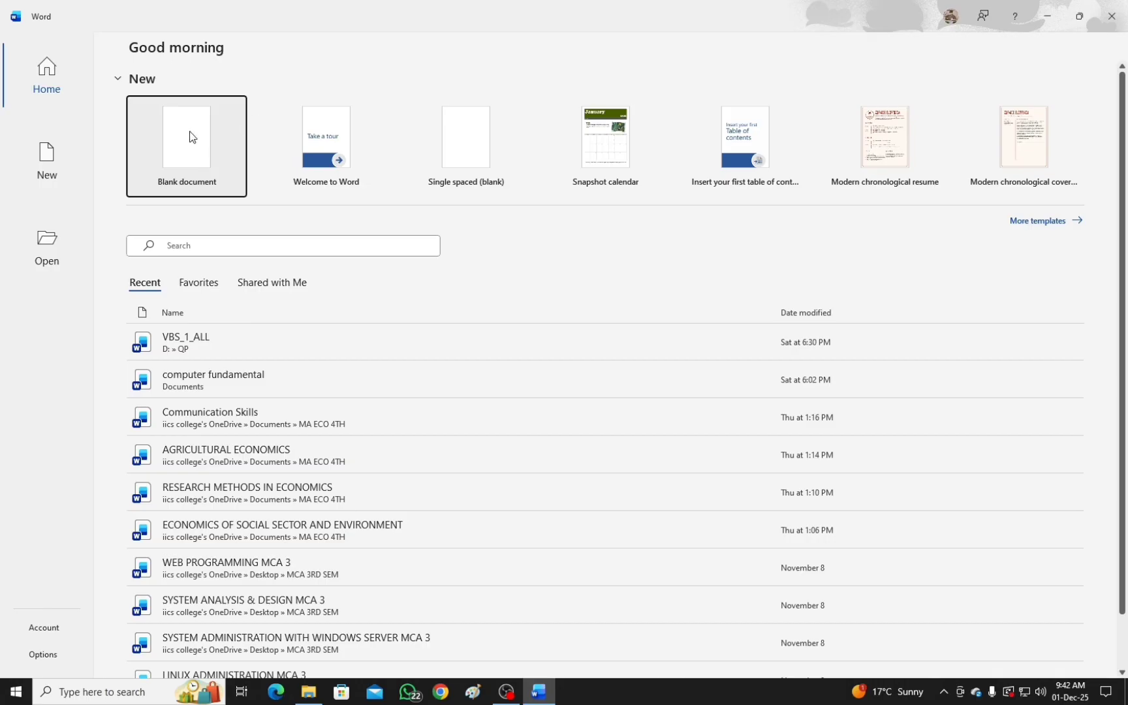
Look over the templates and recent files, and create a new blank document.
scroll(345, 430, "down", 1)
scroll(345, 429, "up", 1)
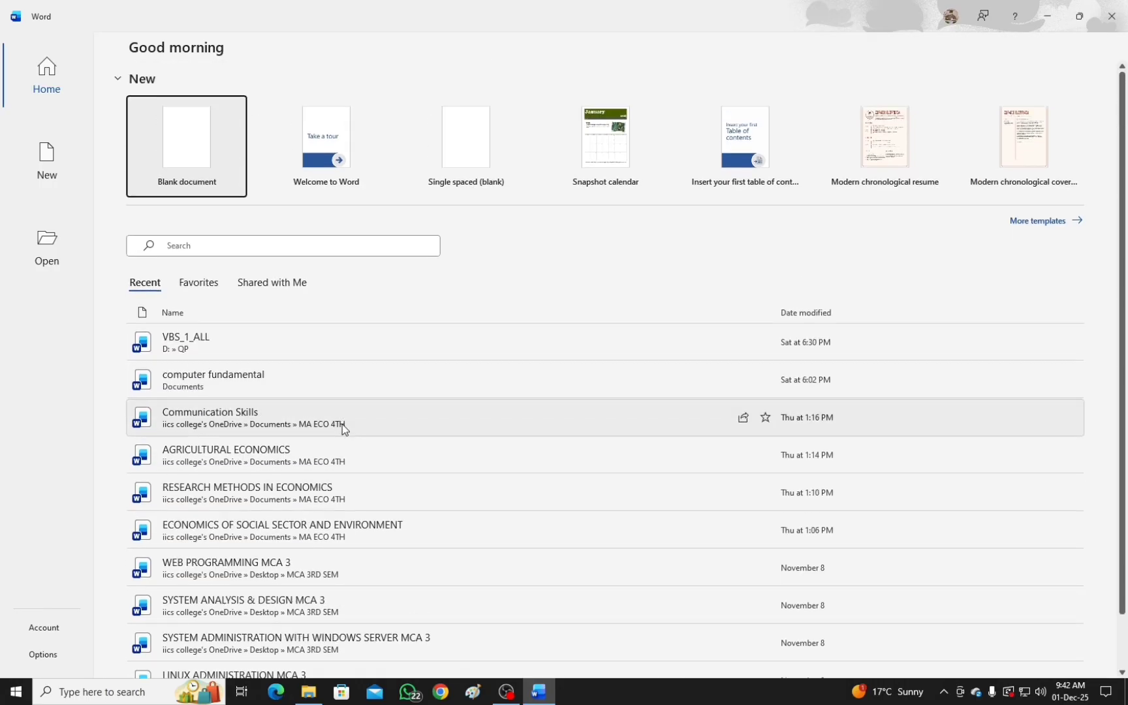
left_click(185, 136)
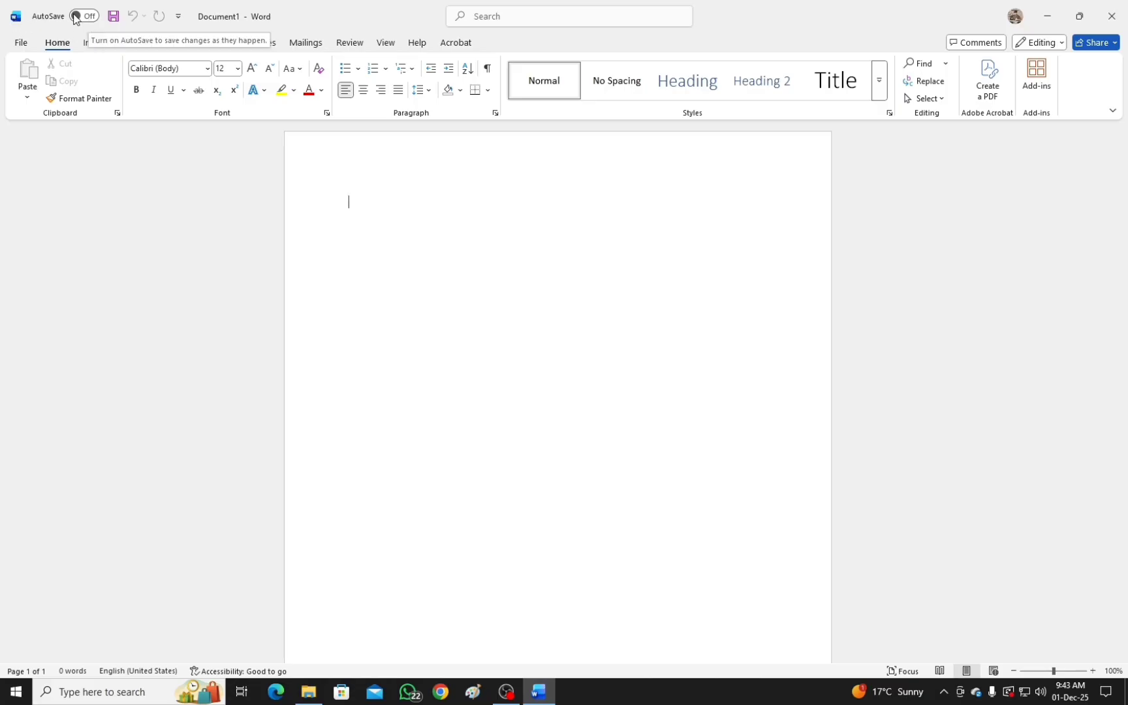
View the file name and location options for saving the blank document, and dismiss them without saving.
left_click(113, 20)
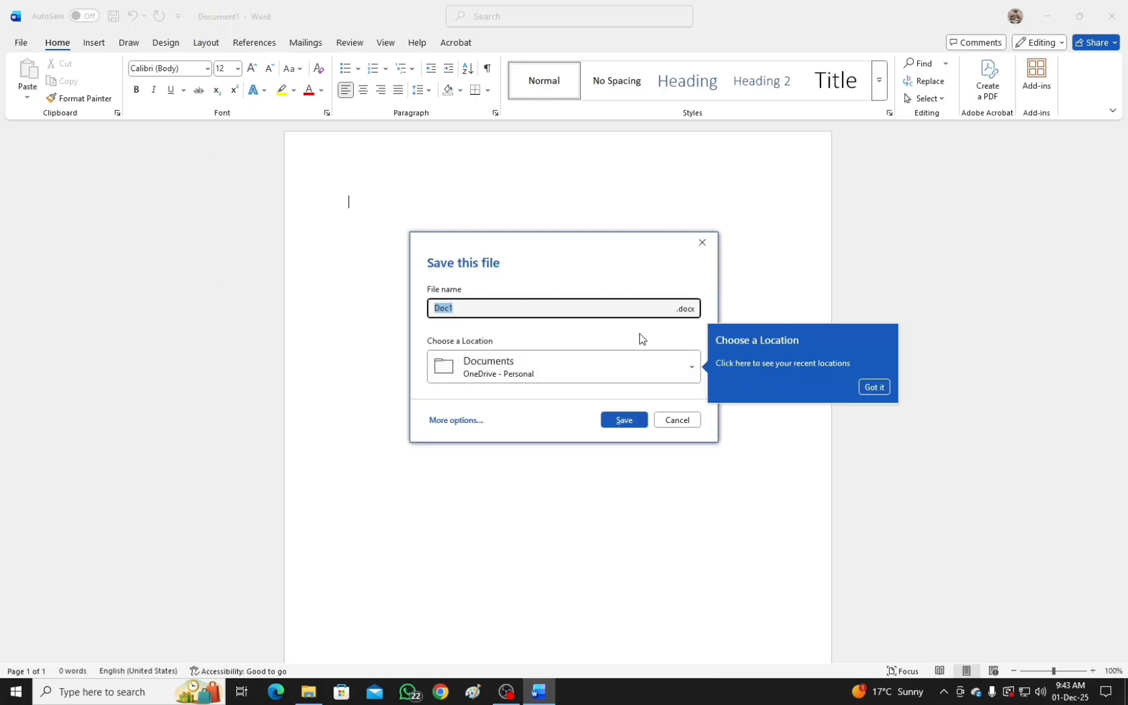
left_click(876, 388)
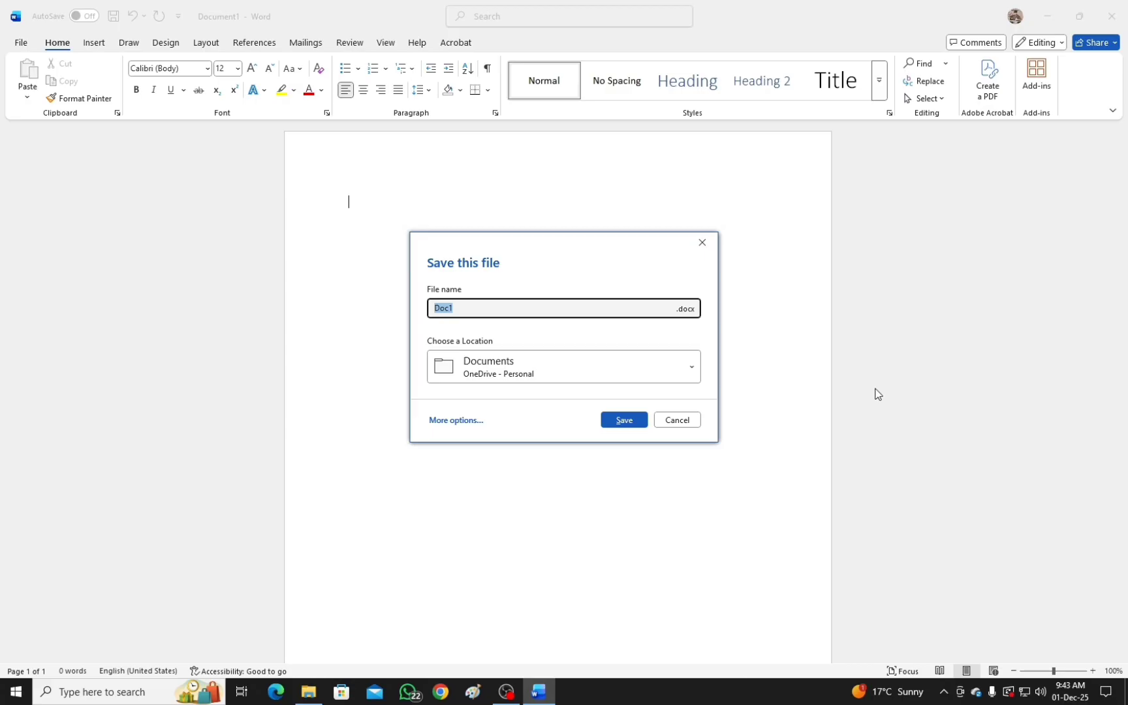
left_click(702, 242)
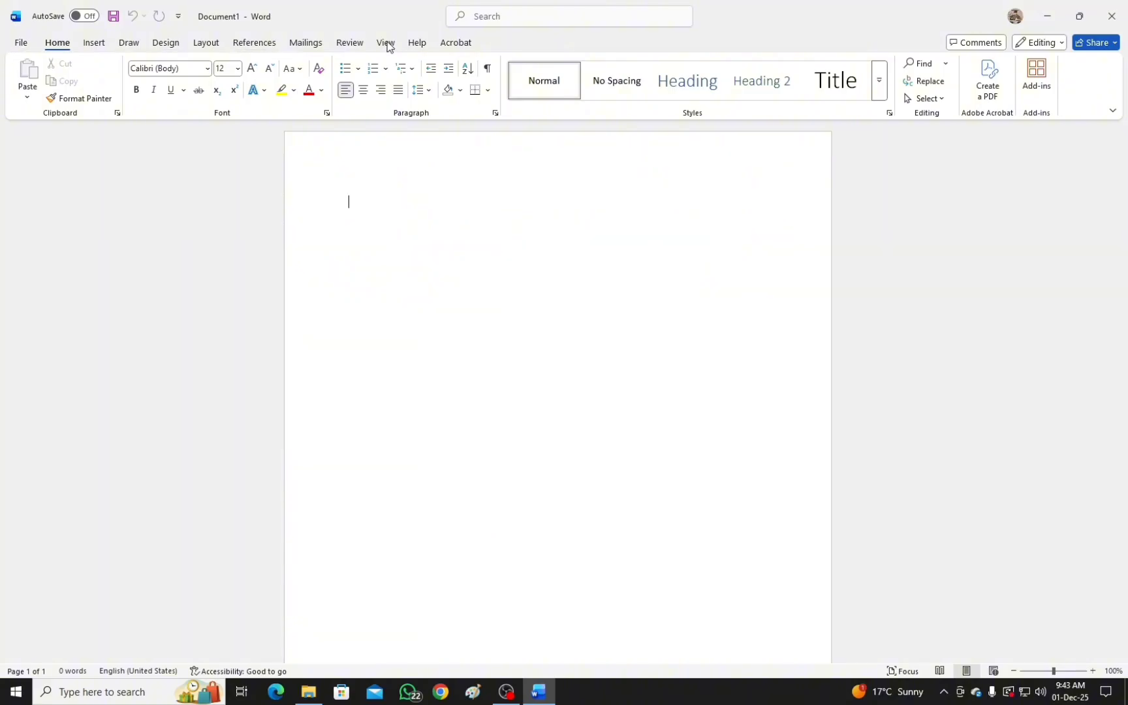
Examine the file management commands such as New, Open, Save As and Print, and return to the blank document.
left_click(19, 43)
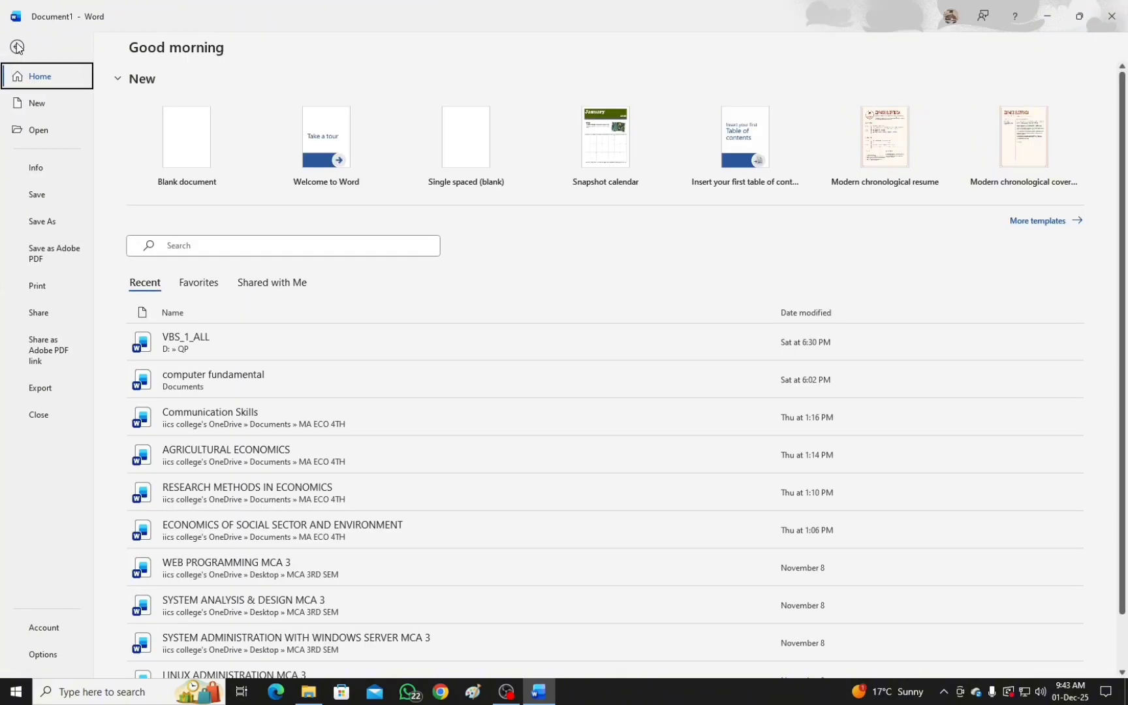
left_click(16, 47)
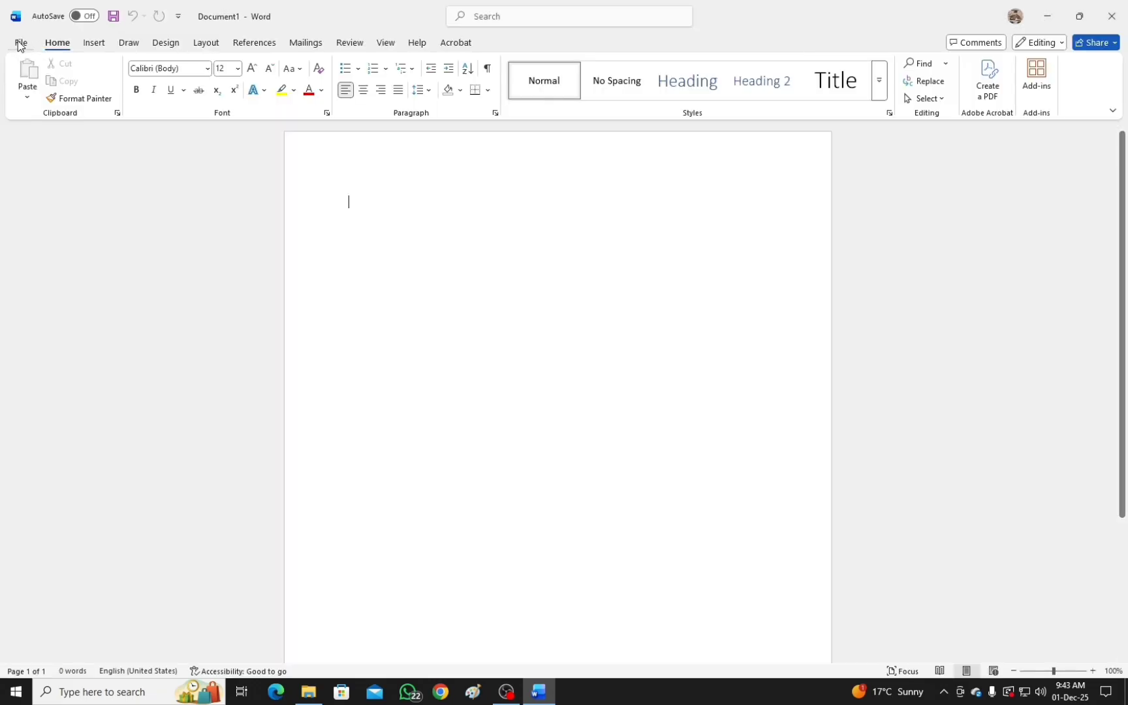
left_click(20, 43)
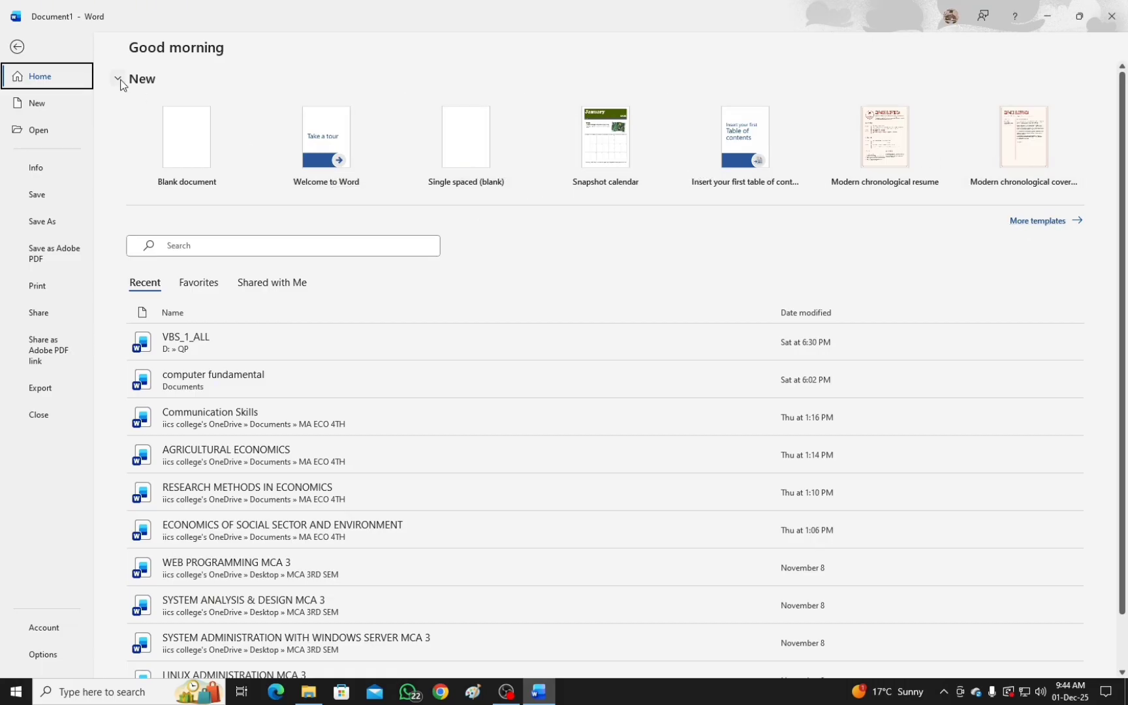
left_click(19, 48)
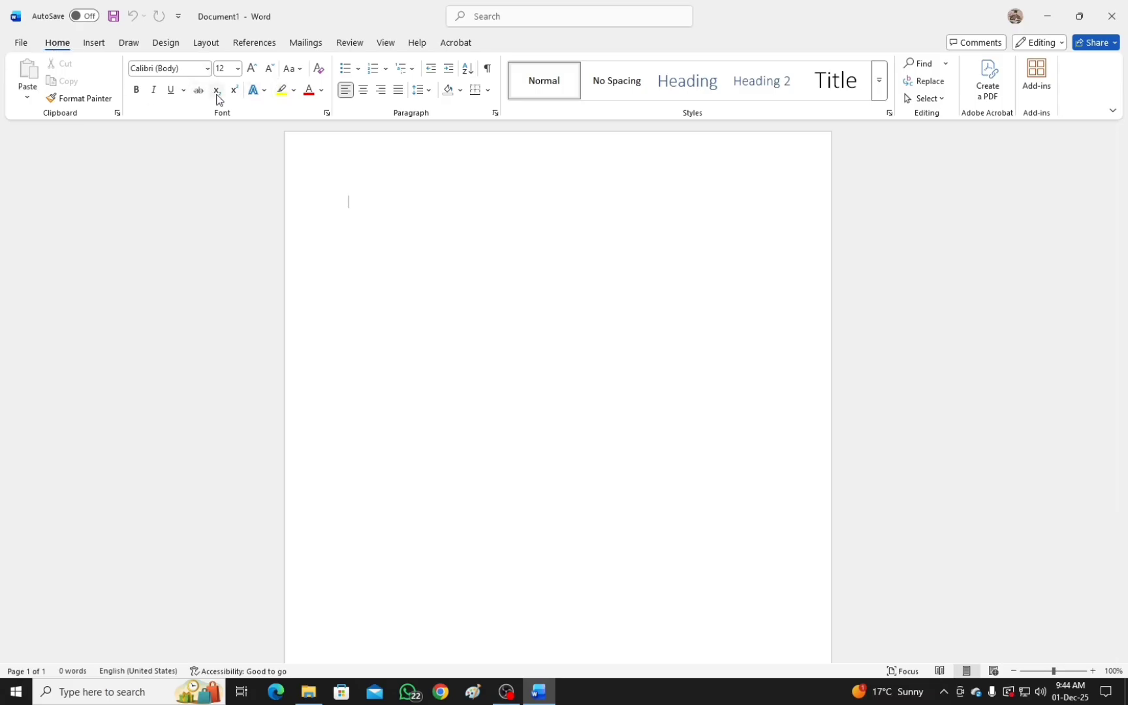
Look over the font settings and the available font colours without changing any formatting.
left_click(189, 68)
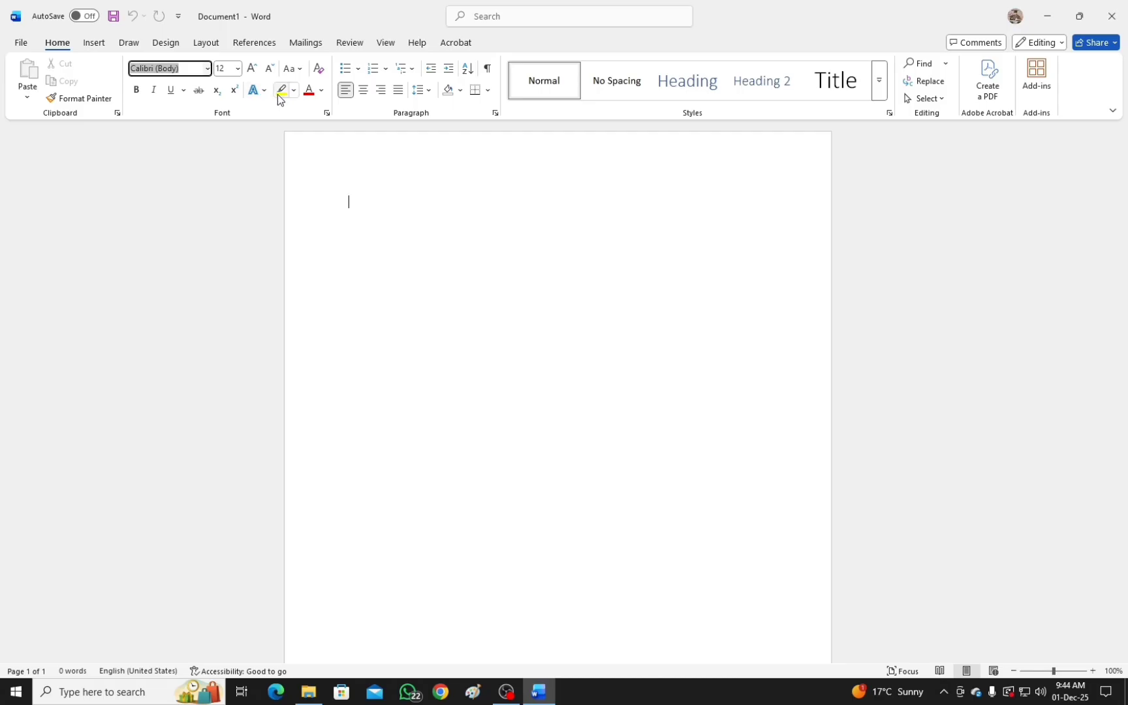
left_click(322, 91)
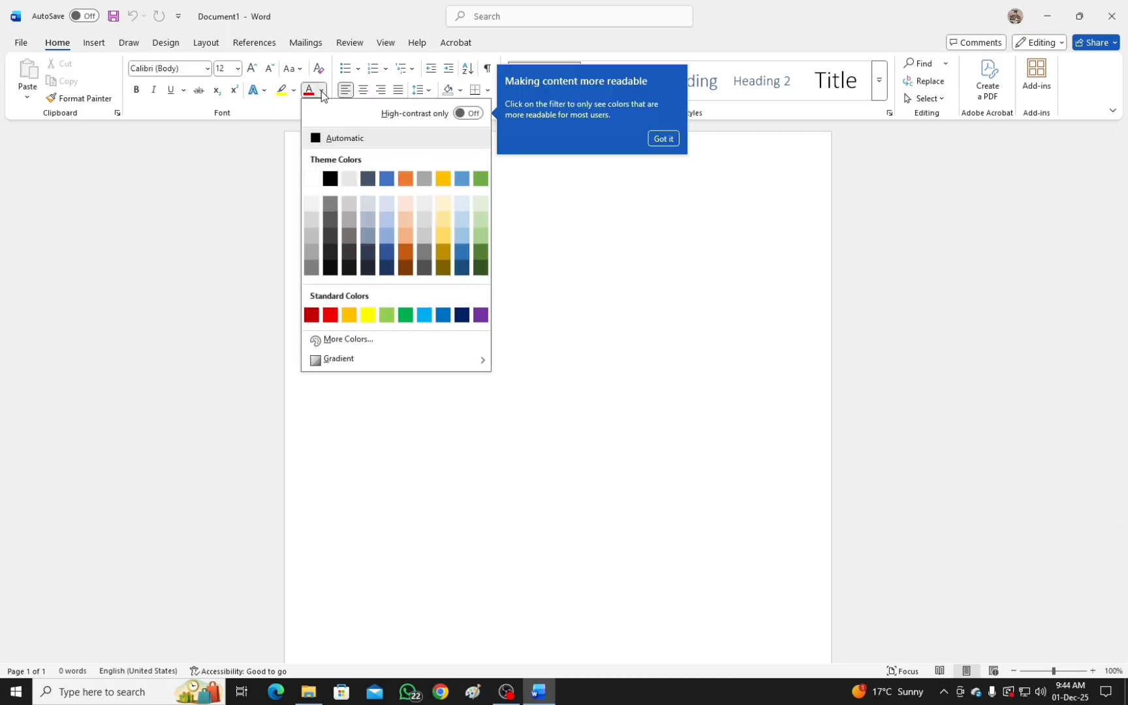
left_click(673, 139)
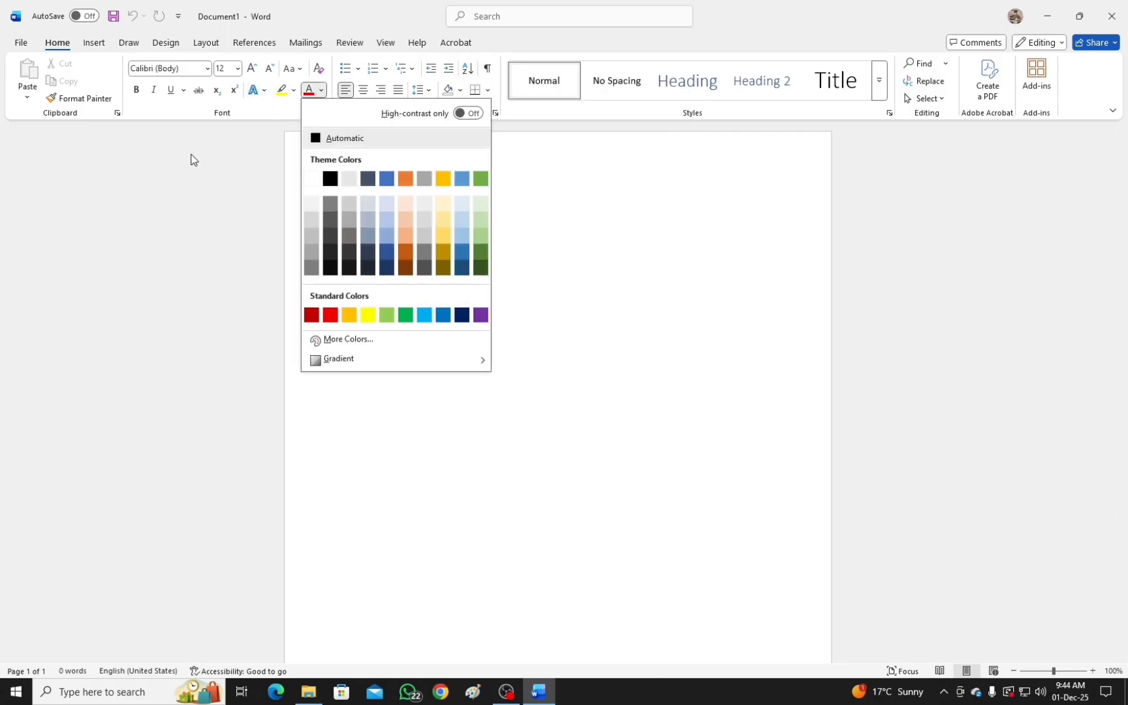
left_click(225, 160)
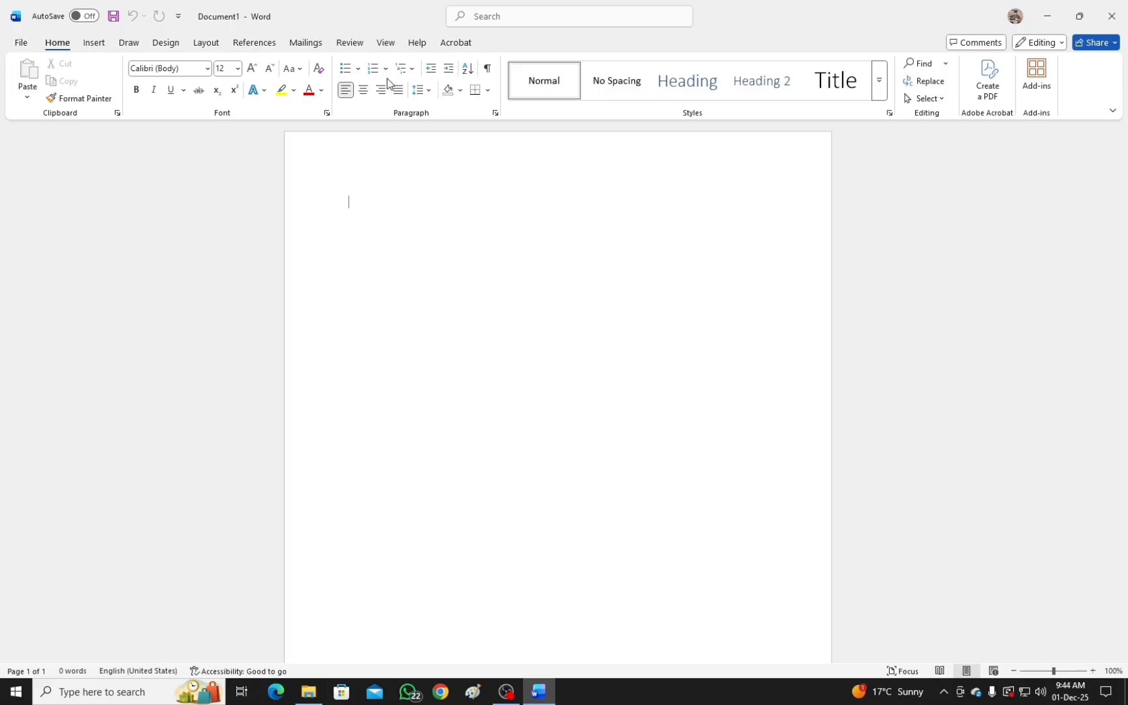
Examine the line spacing choices and the bullet and numbering libraries without applying any of them.
left_click(426, 90)
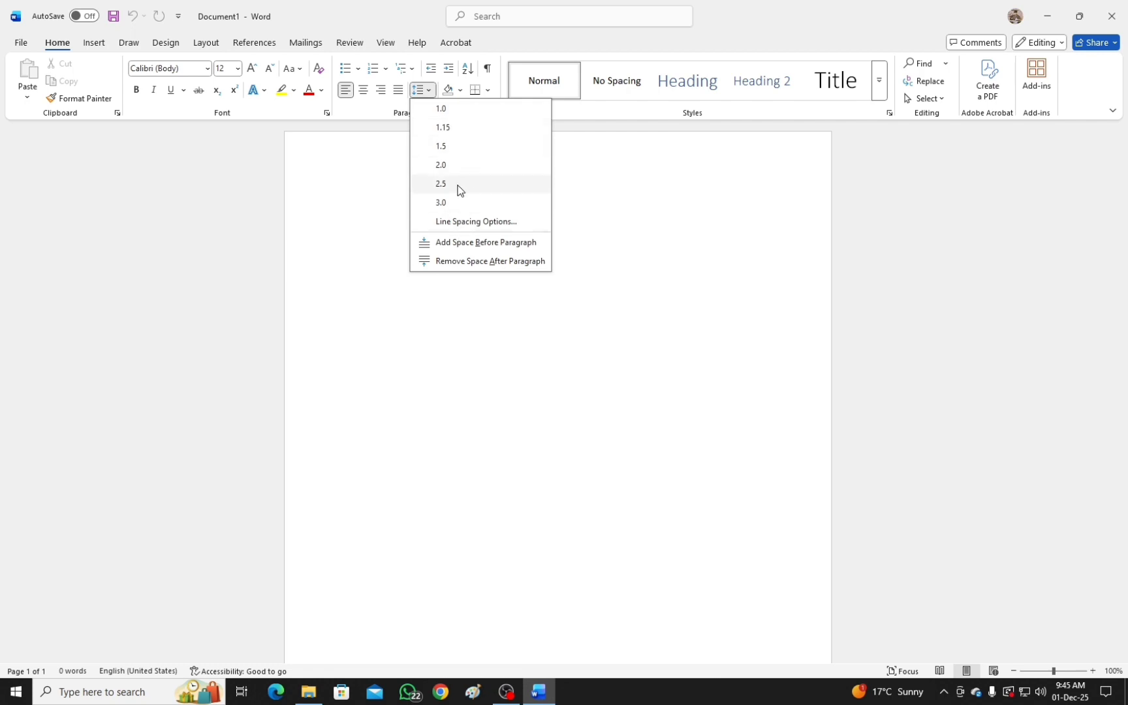
left_click(360, 69)
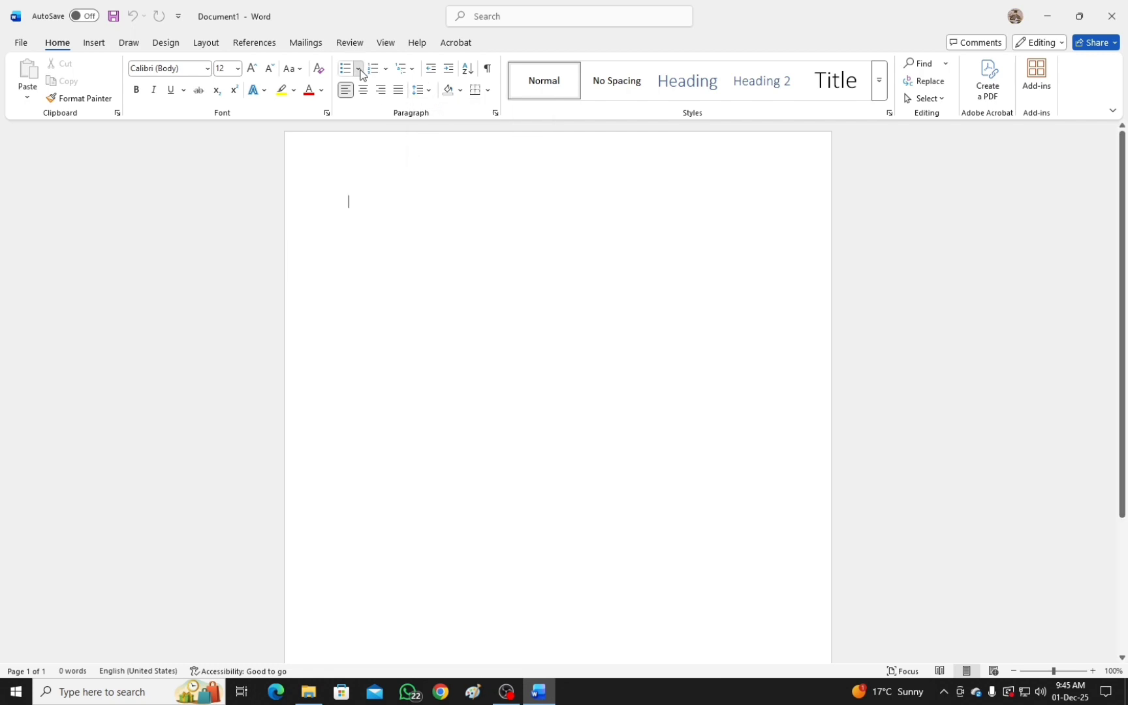
left_click(360, 71)
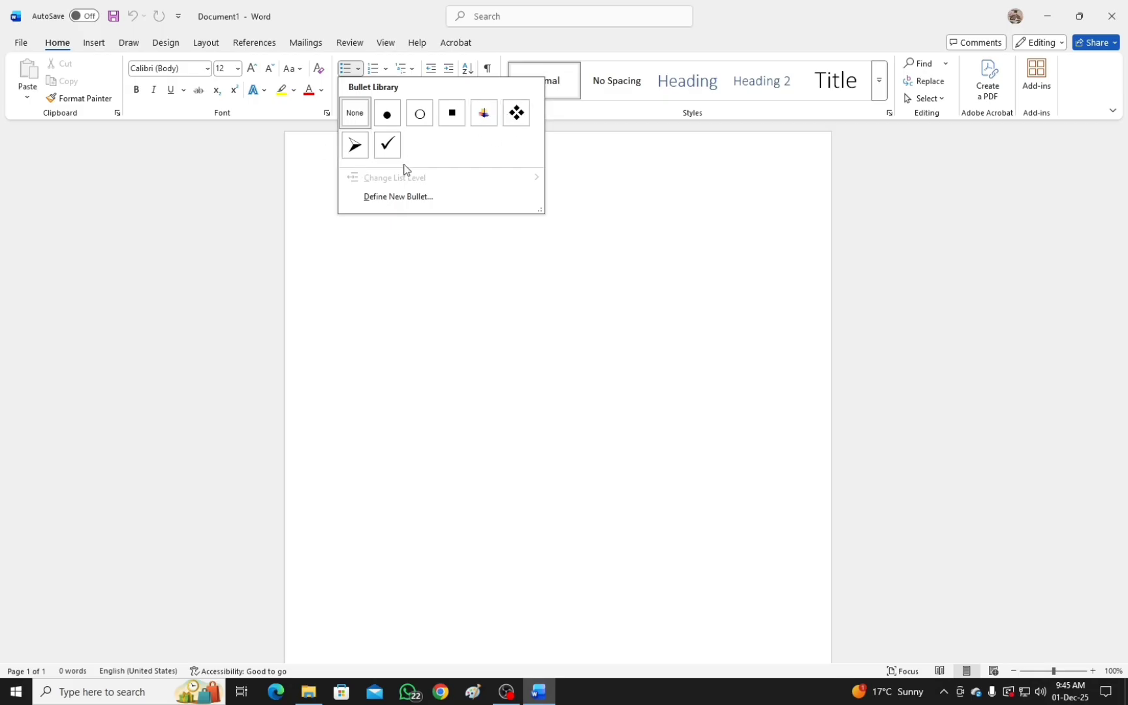
left_click(299, 173)
left_click(385, 69)
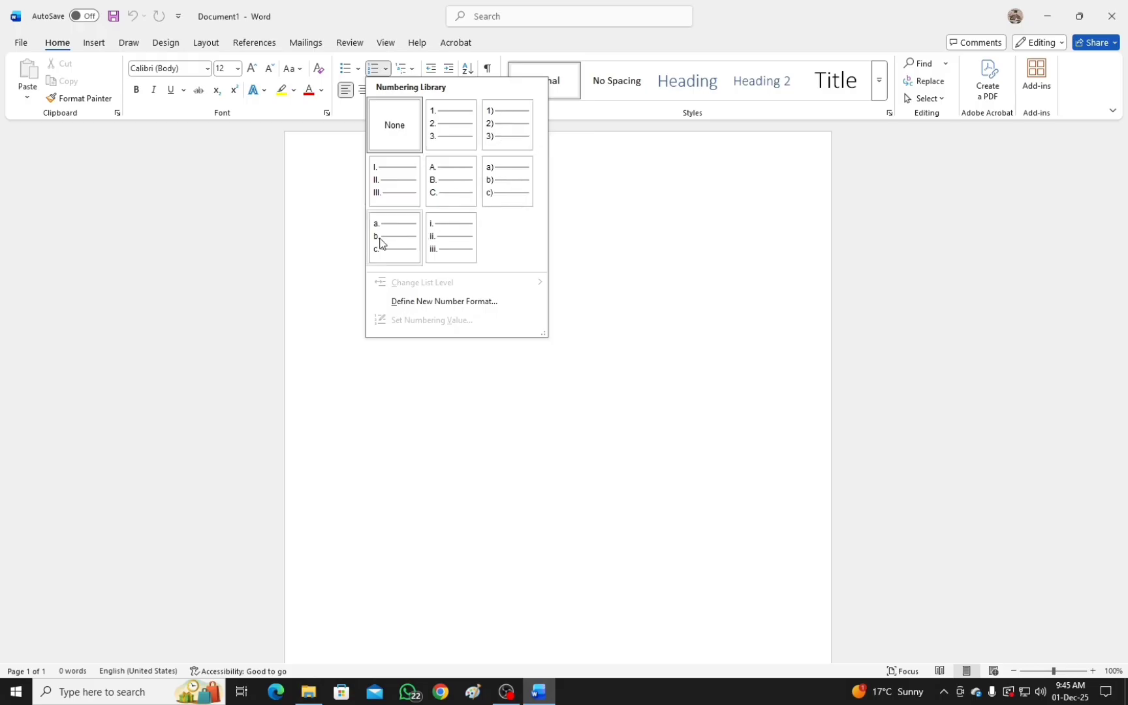
left_click(605, 157)
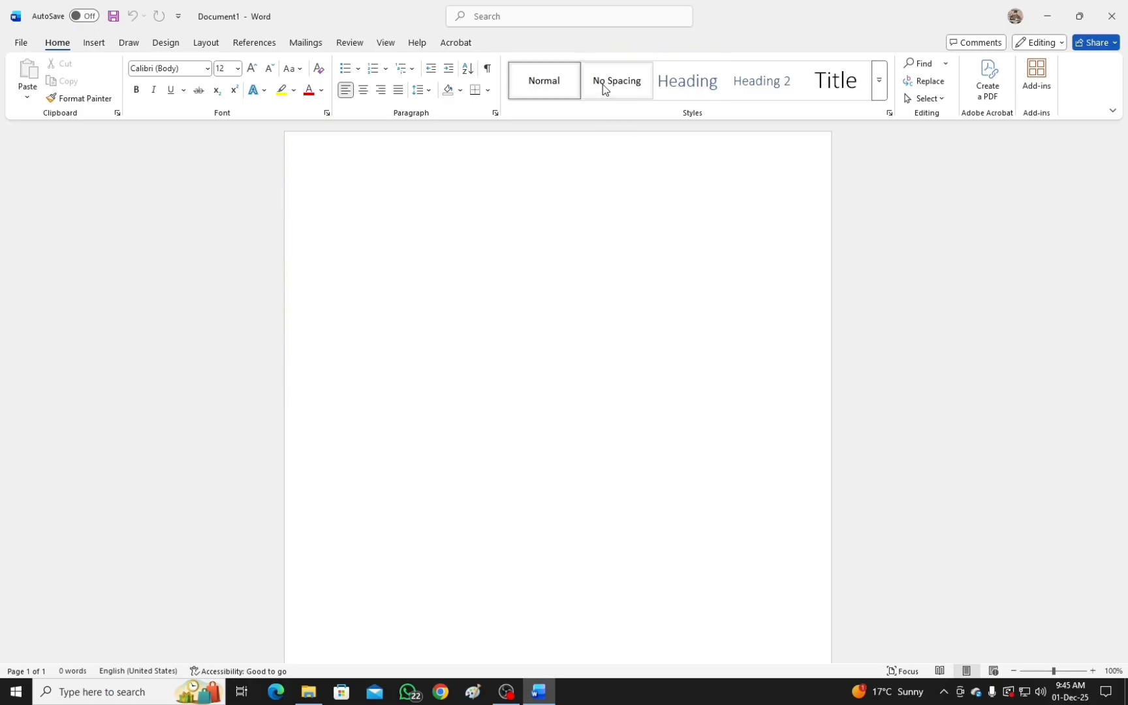
Switch to Google Chrome, choose a browser profile, and search Google for "what is ms office".
left_click(438, 693)
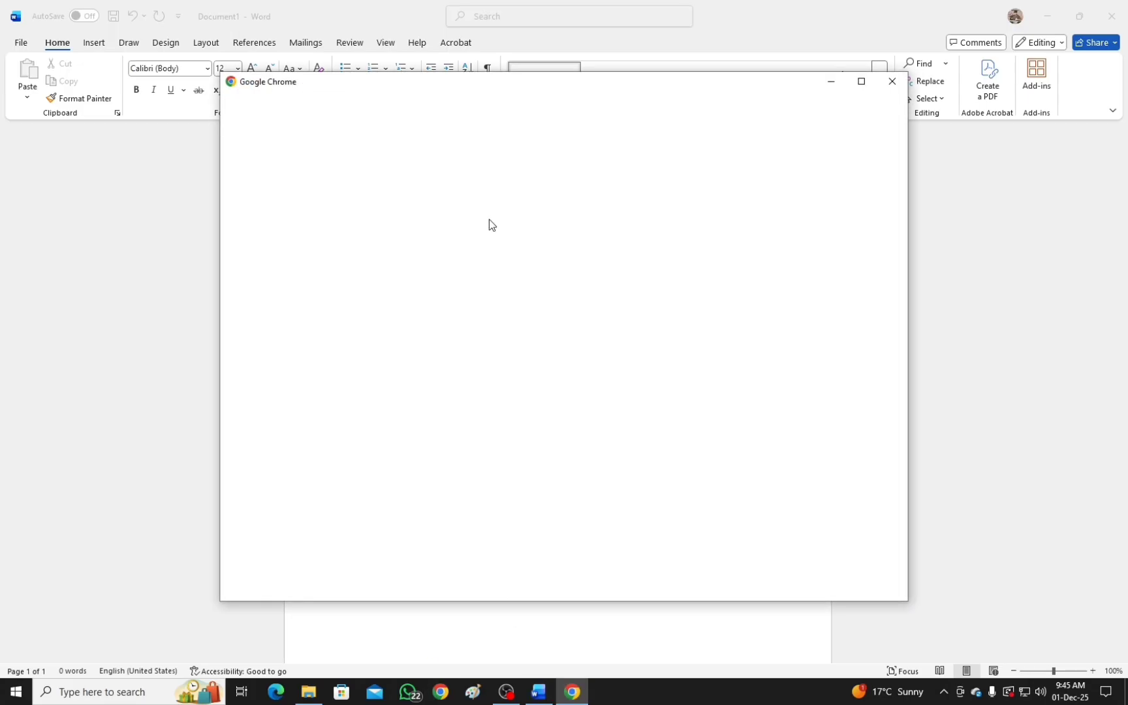
left_click(566, 391)
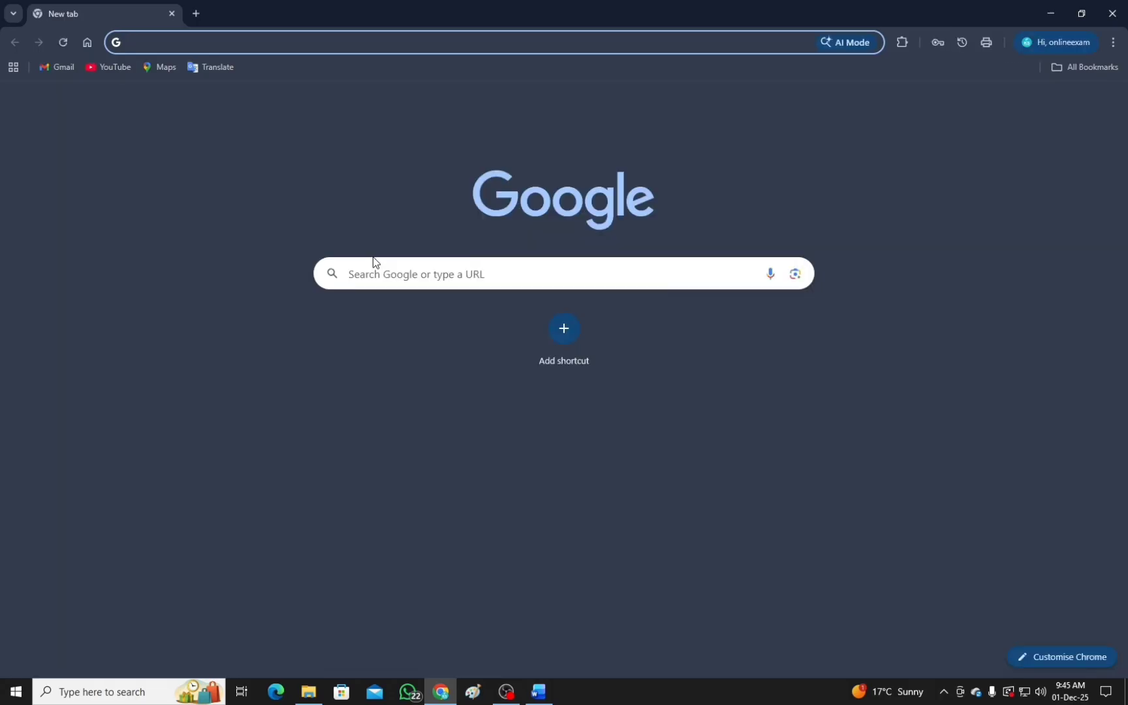
left_click(385, 273)
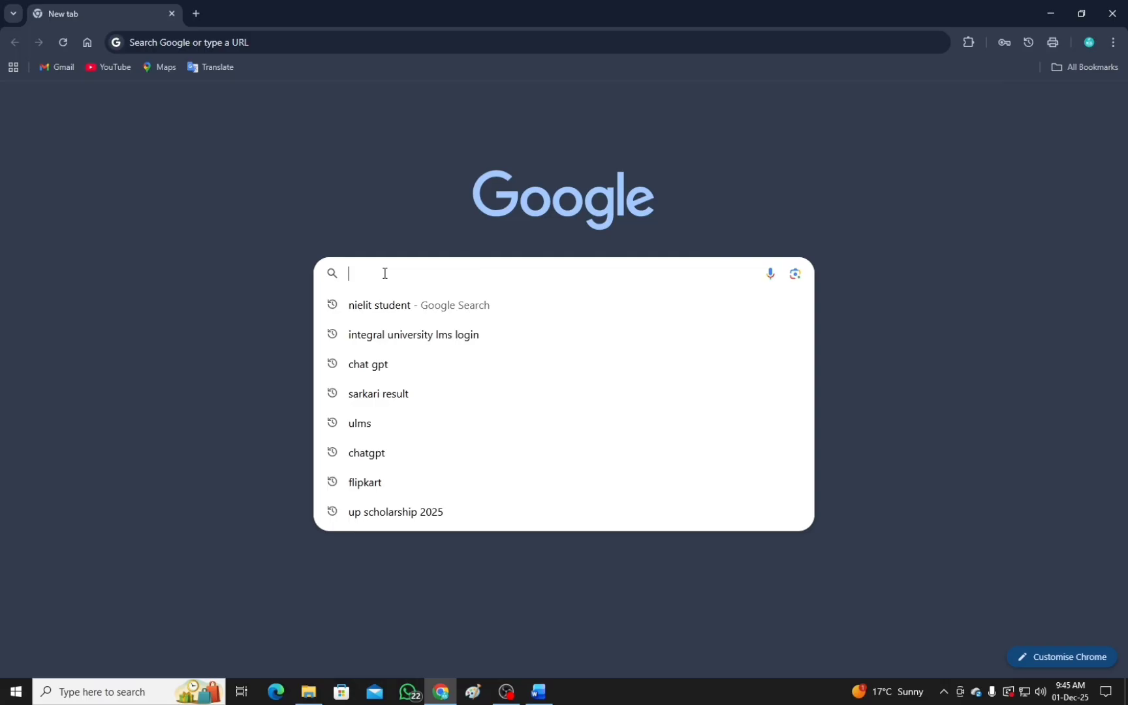
type("what is")
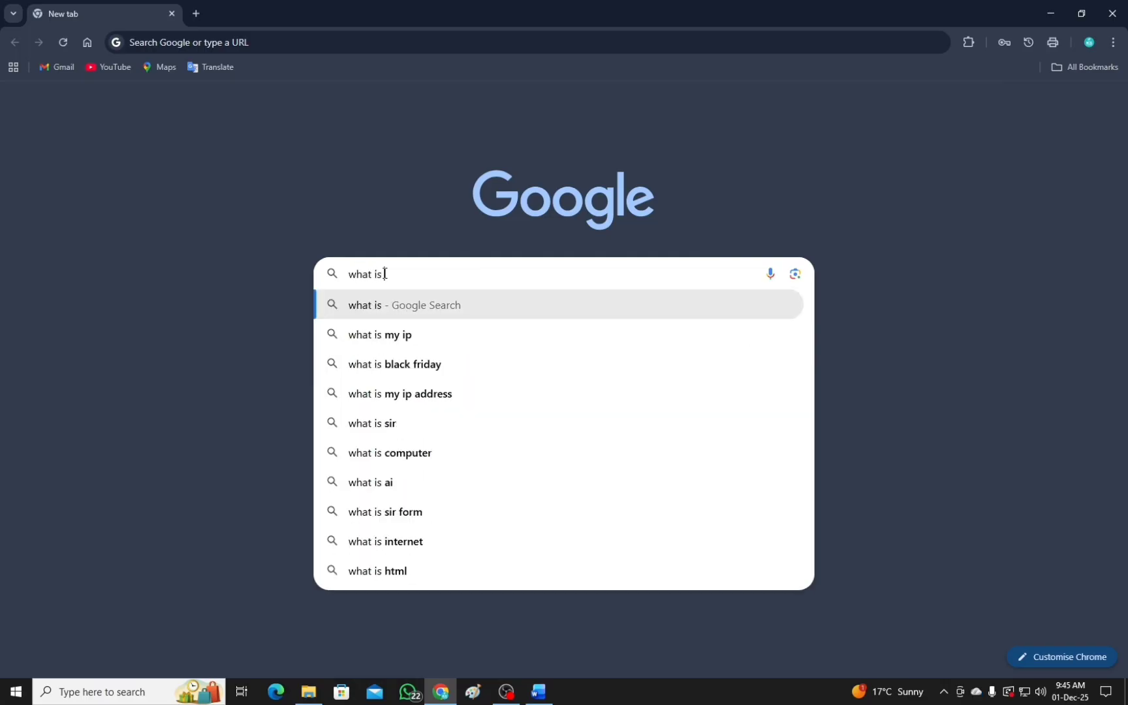
type(" ms office")
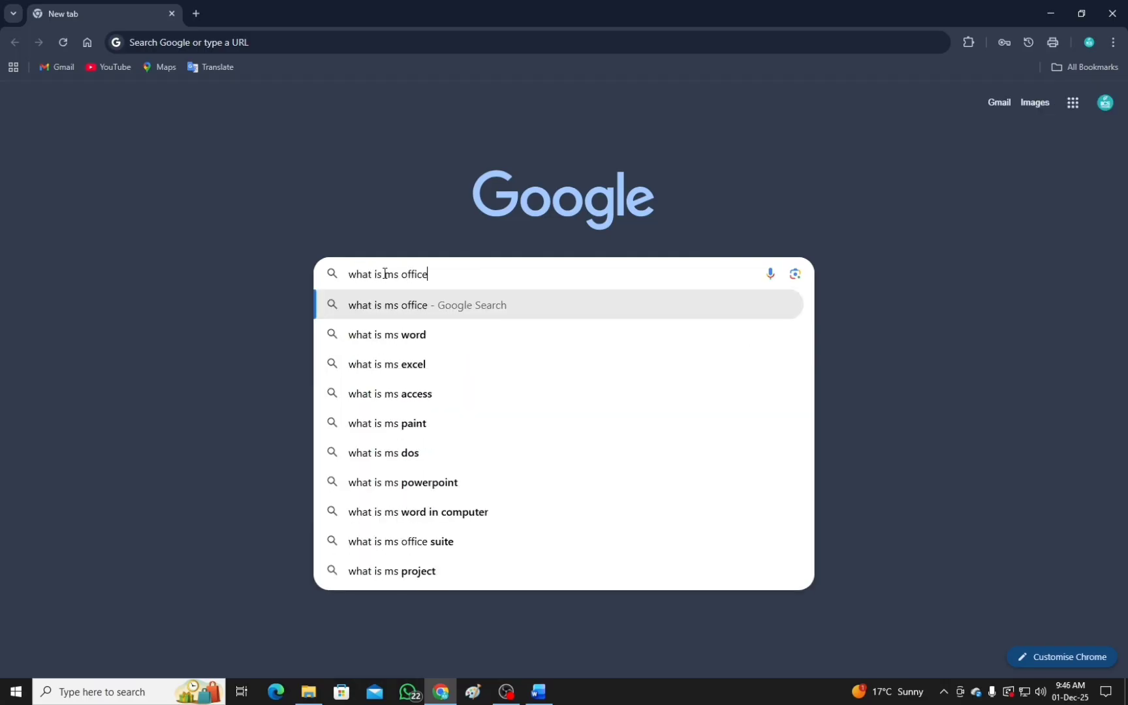
key("Return")
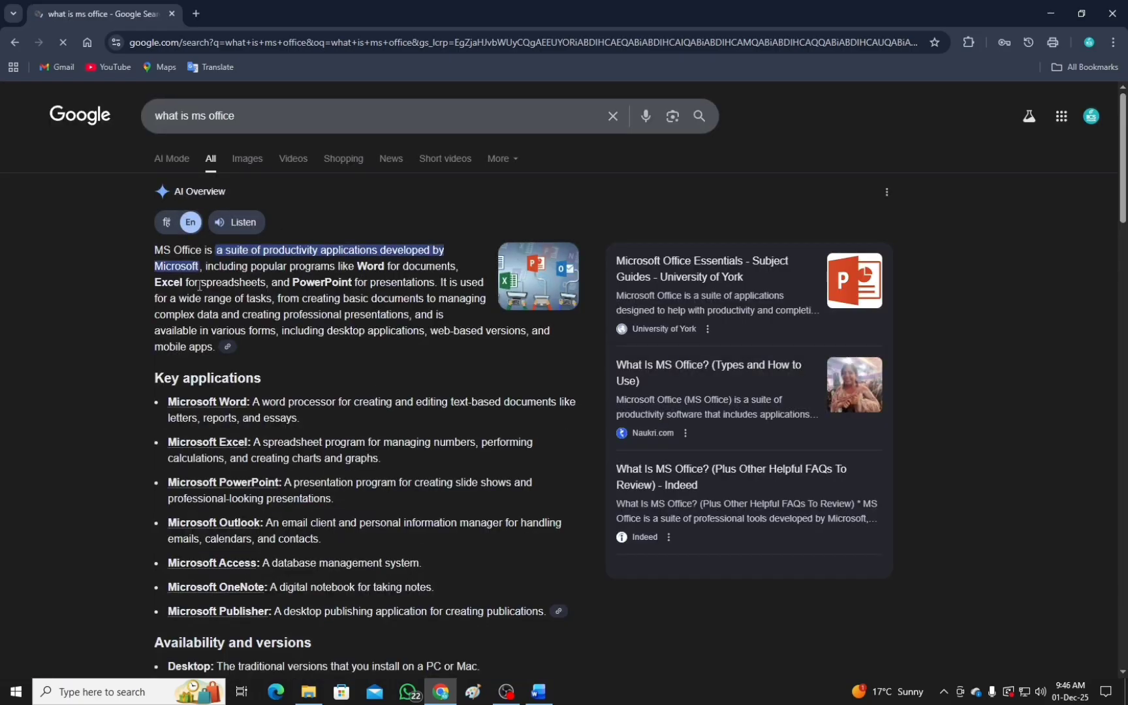
Copy the AI Overview's introductory paragraph about MS Office and paste it into the blank Word document.
left_click_drag(154, 250, 230, 353)
key("ctrl+c")
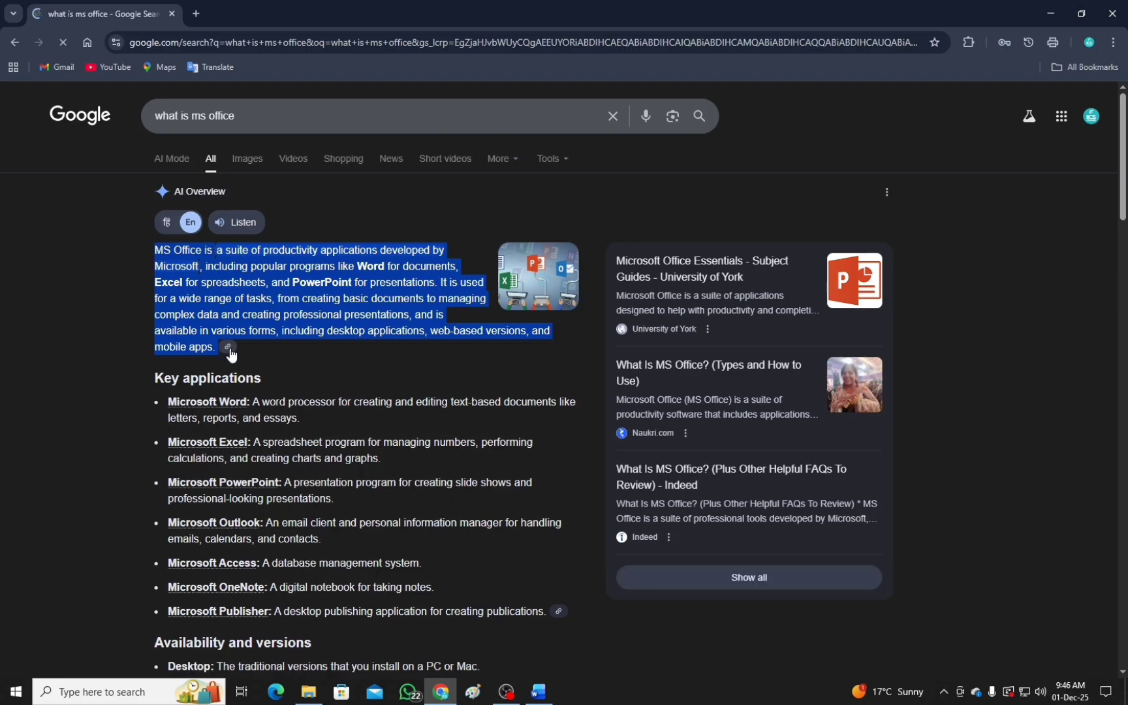
left_click(539, 694)
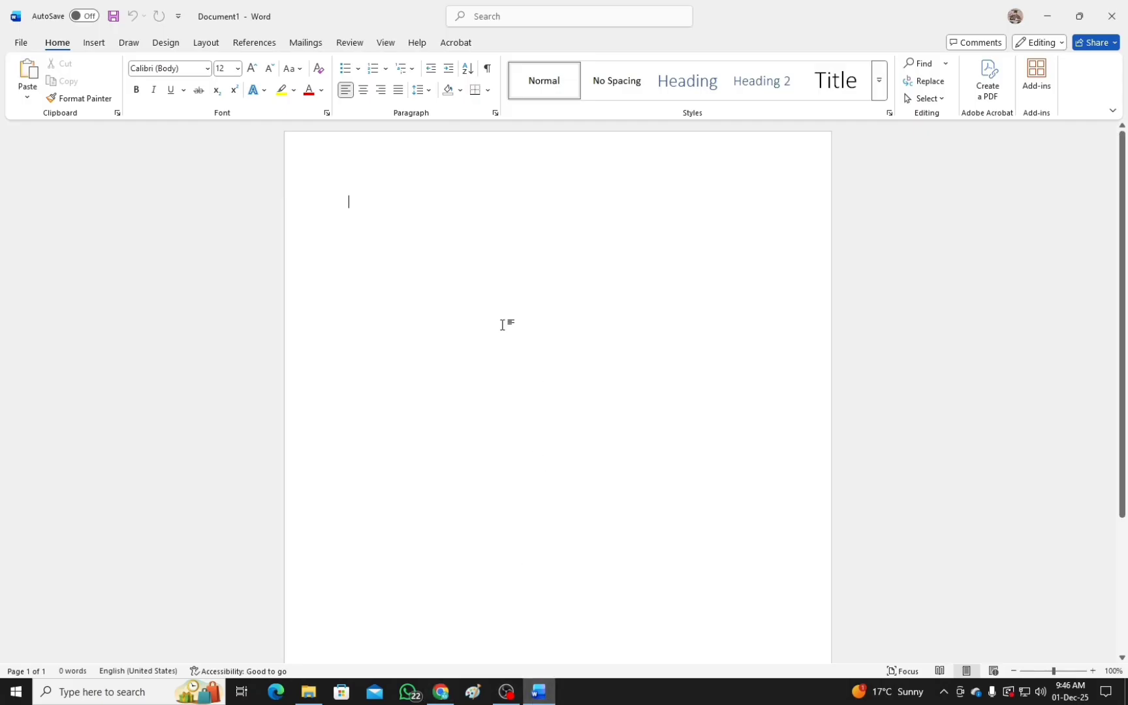
key("ctrl+v")
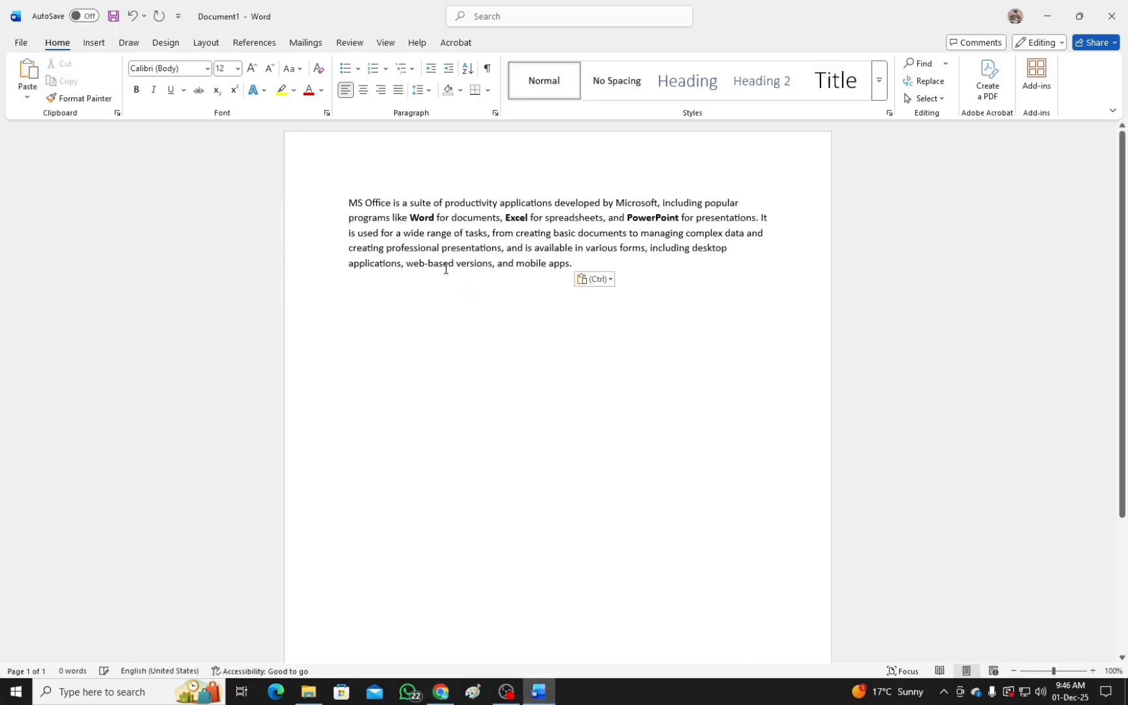
Select the whole MS Office paragraph and preview other fonts such as Cambria on it without applying one.
left_click_drag(574, 264, 323, 204)
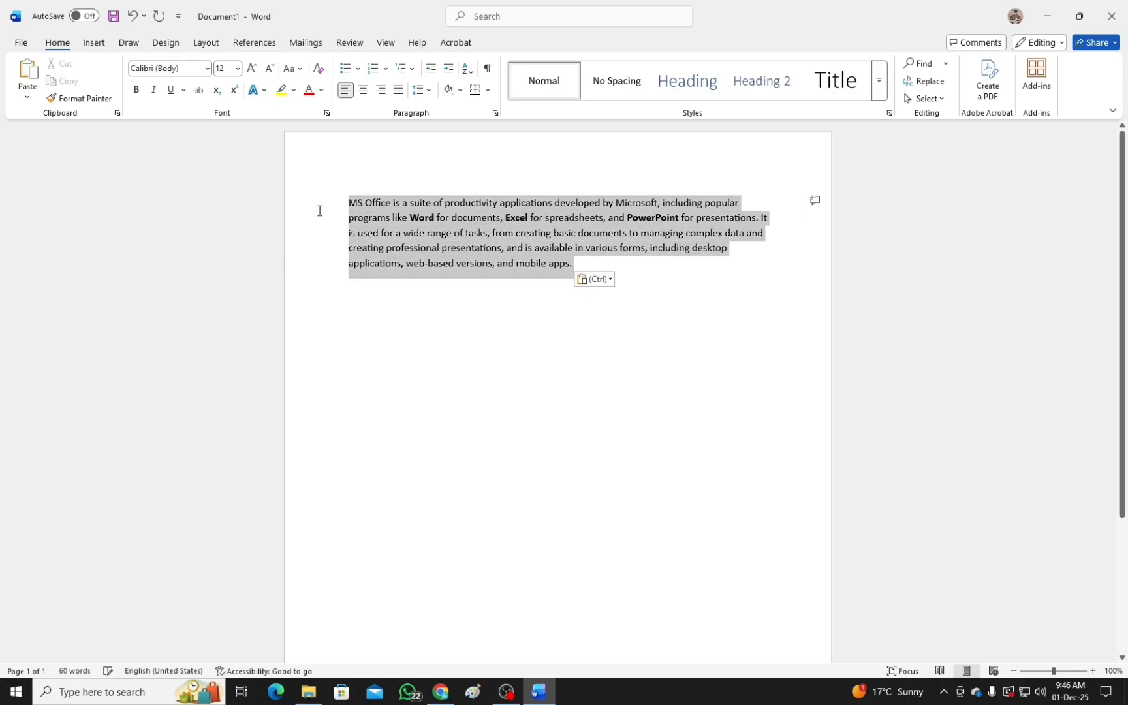
left_click(489, 314)
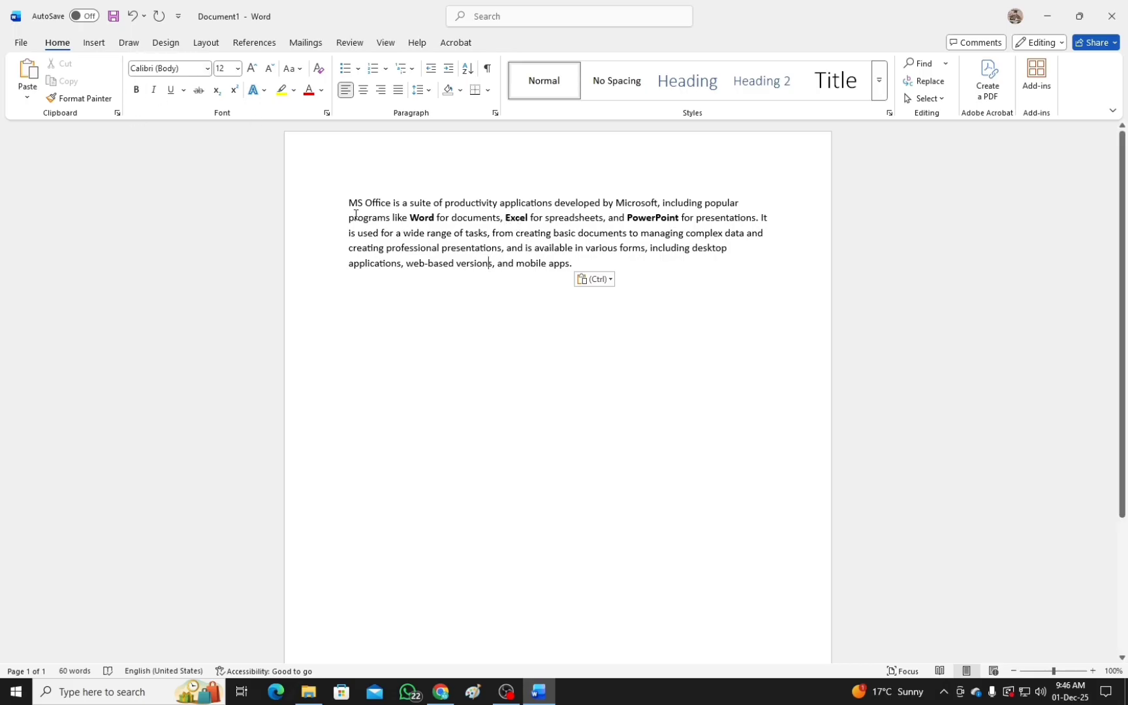
left_click_drag(348, 203, 580, 266)
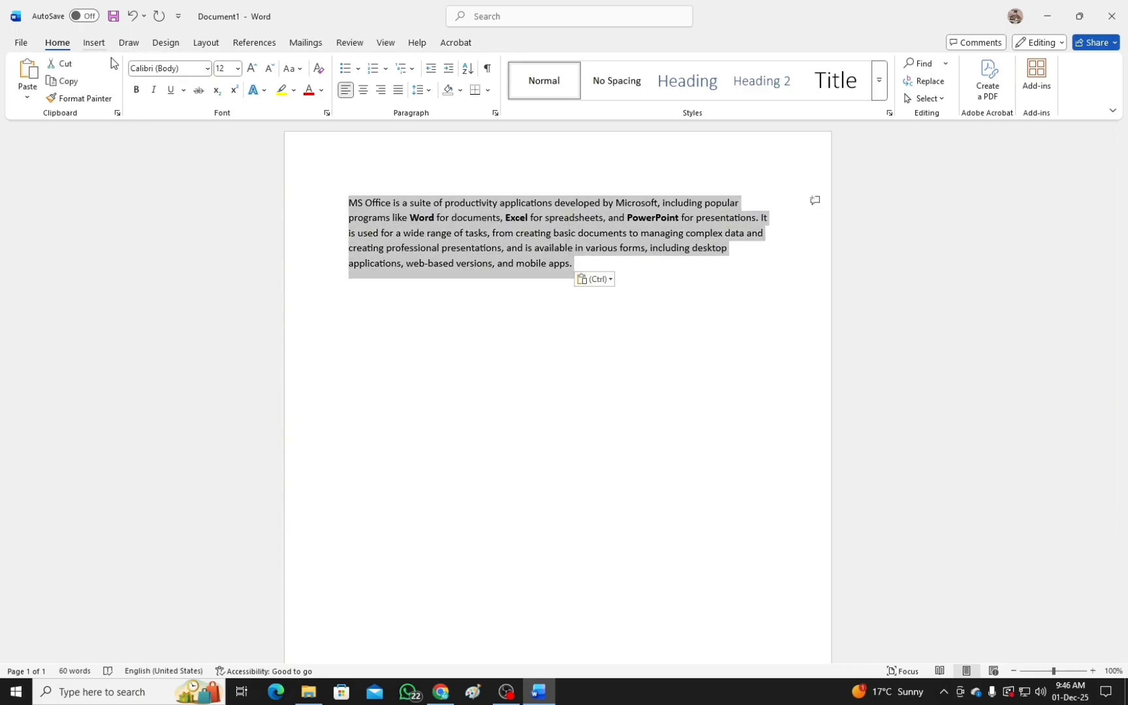
left_click(209, 69)
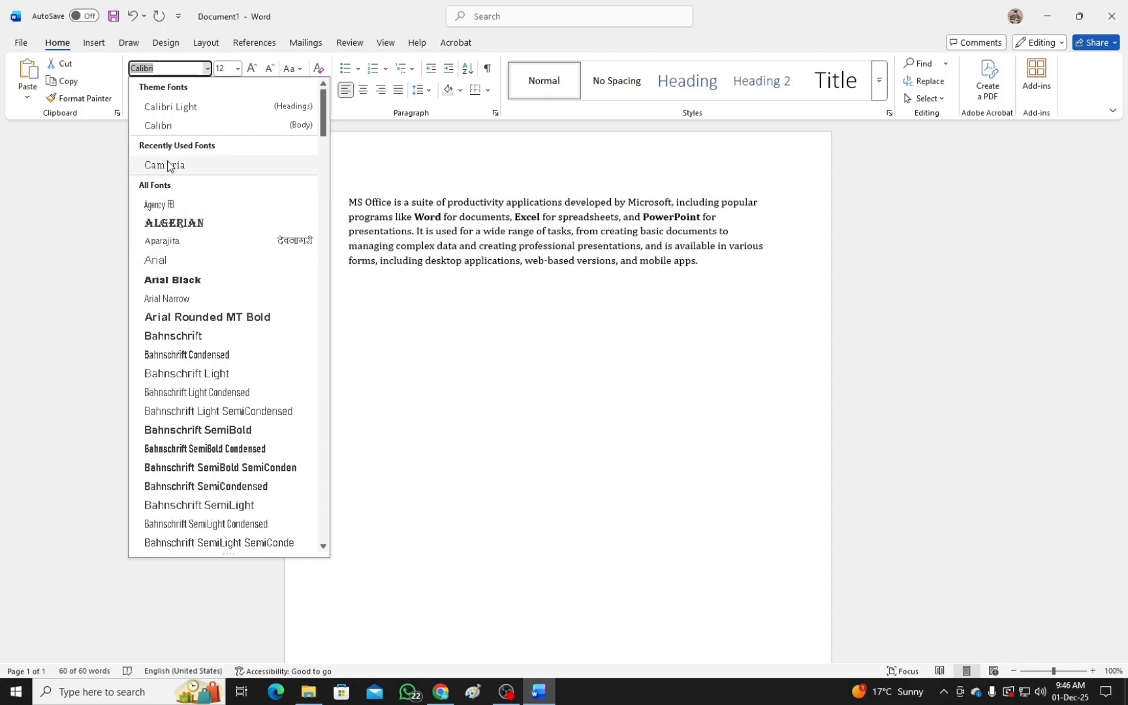
left_click(70, 174)
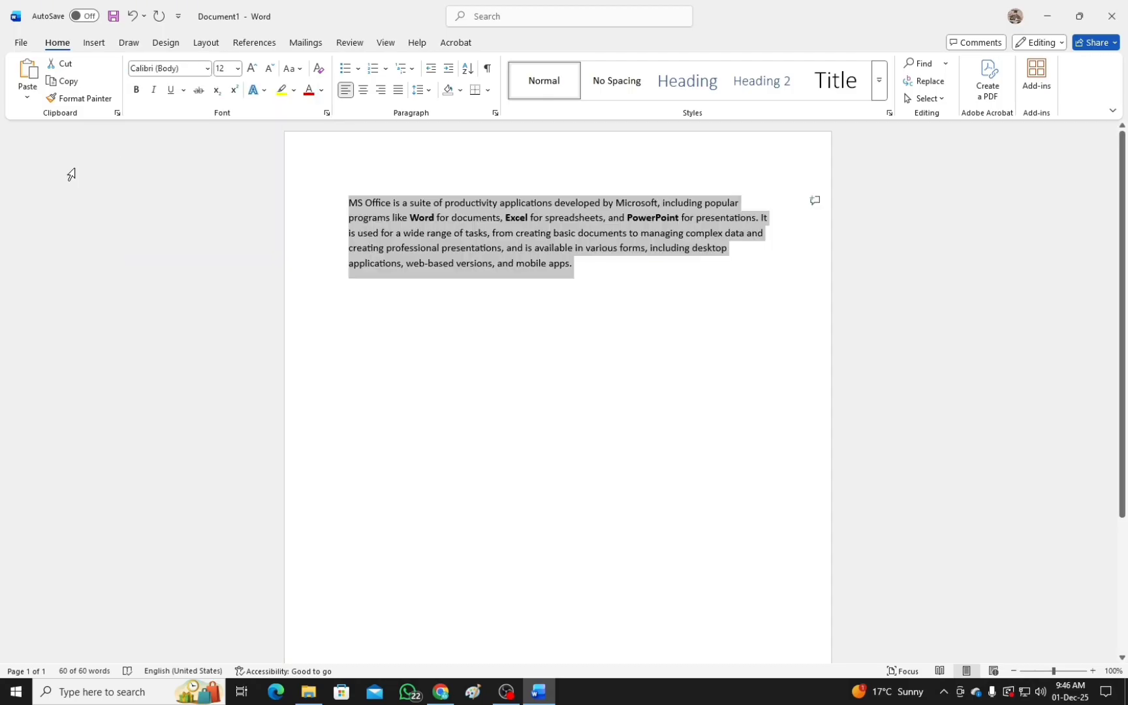
Preview larger font sizes on the paragraph, enlarge it one step to 14, and shrink it back to 12.
left_click(230, 71)
left_click(238, 69)
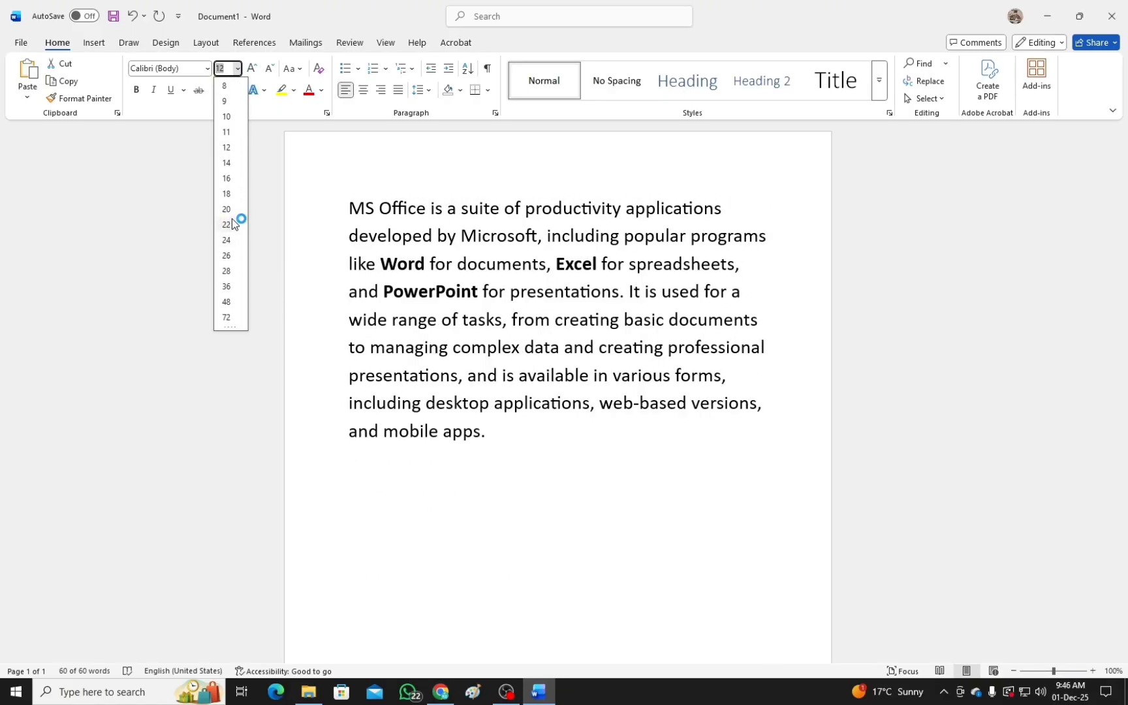
left_click(161, 162)
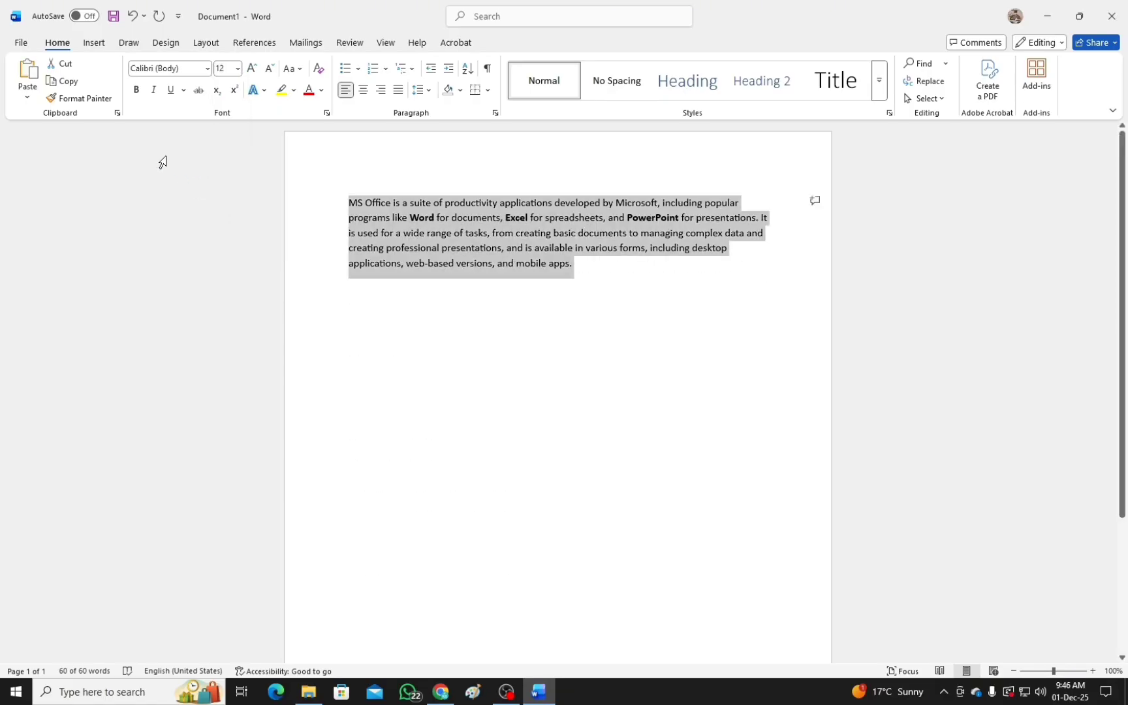
left_click(251, 69)
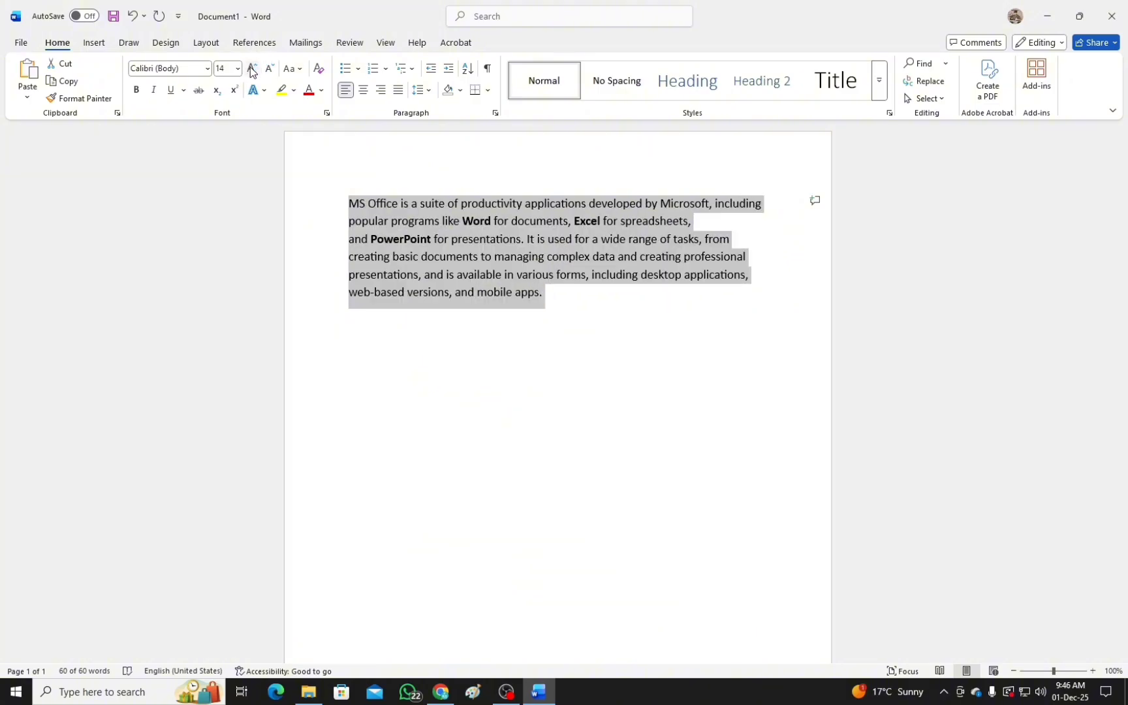
left_click(271, 71)
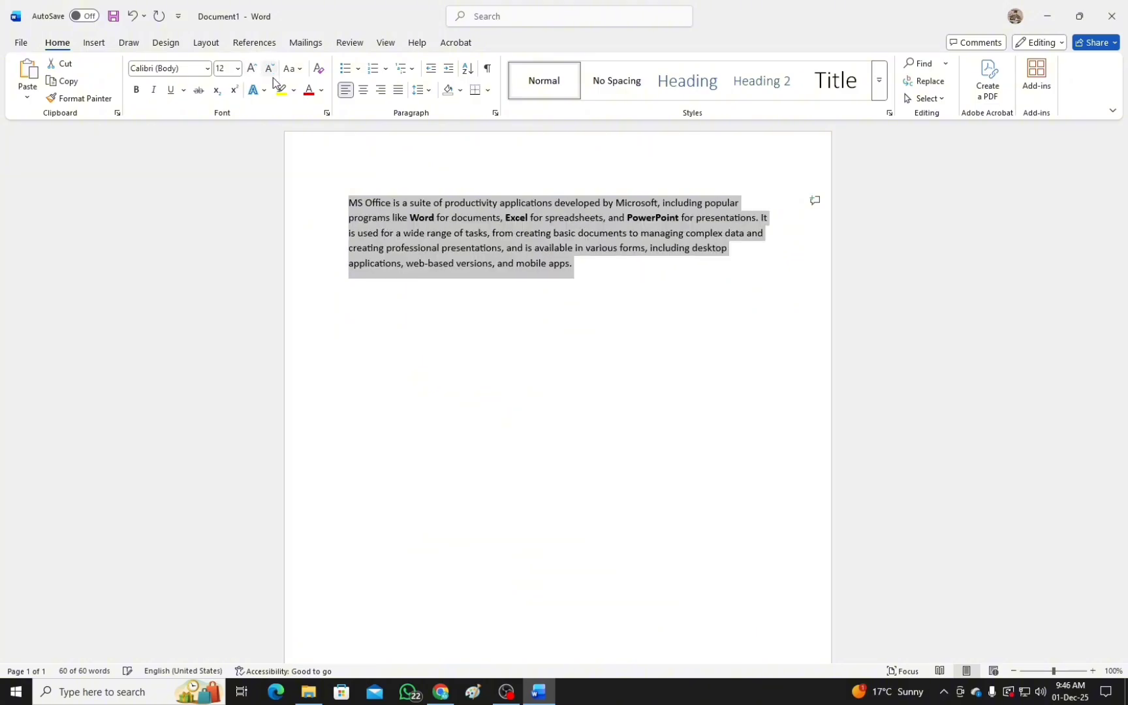
Apply bold and italic to the entire paragraph and remove both, leaving all of its text in regular style.
left_click(138, 91)
left_click(154, 91)
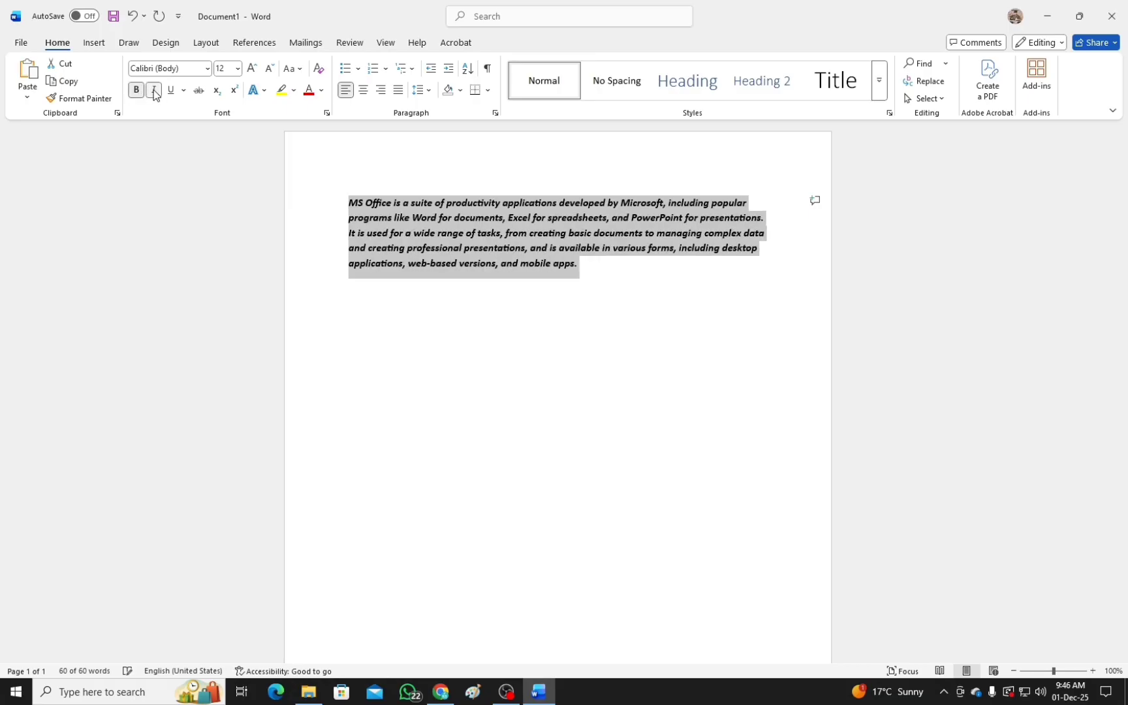
left_click(136, 91)
left_click(153, 91)
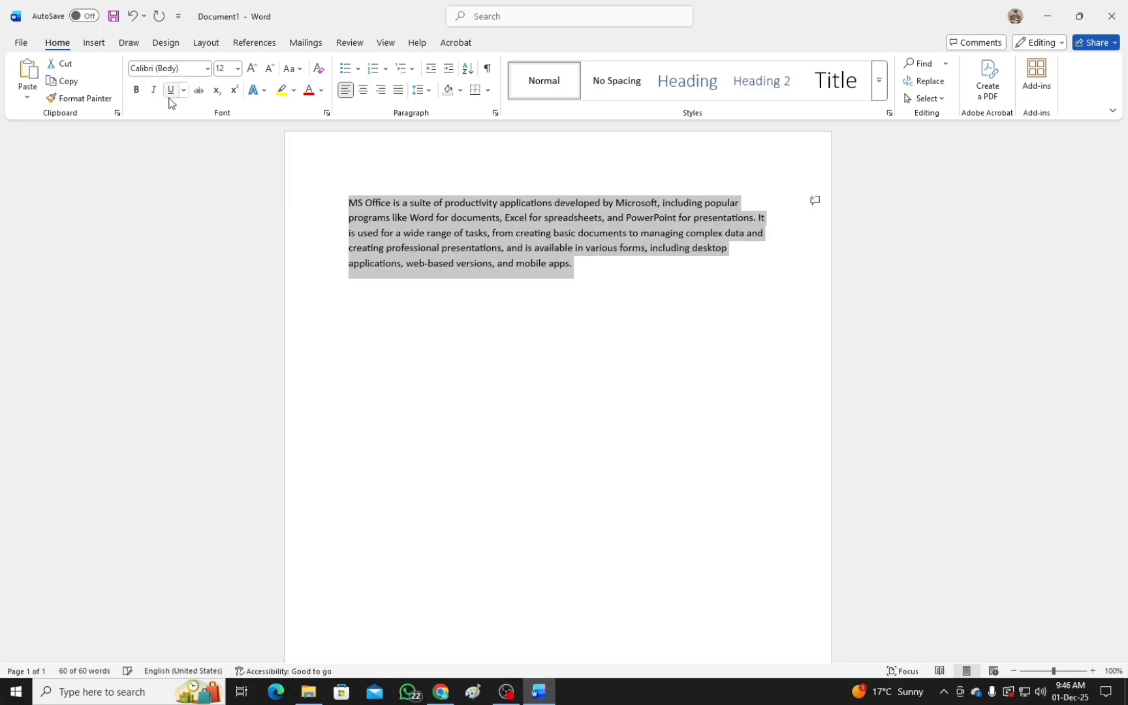
Underline the entire paragraph and remove the underline from all of its text.
left_click(172, 91)
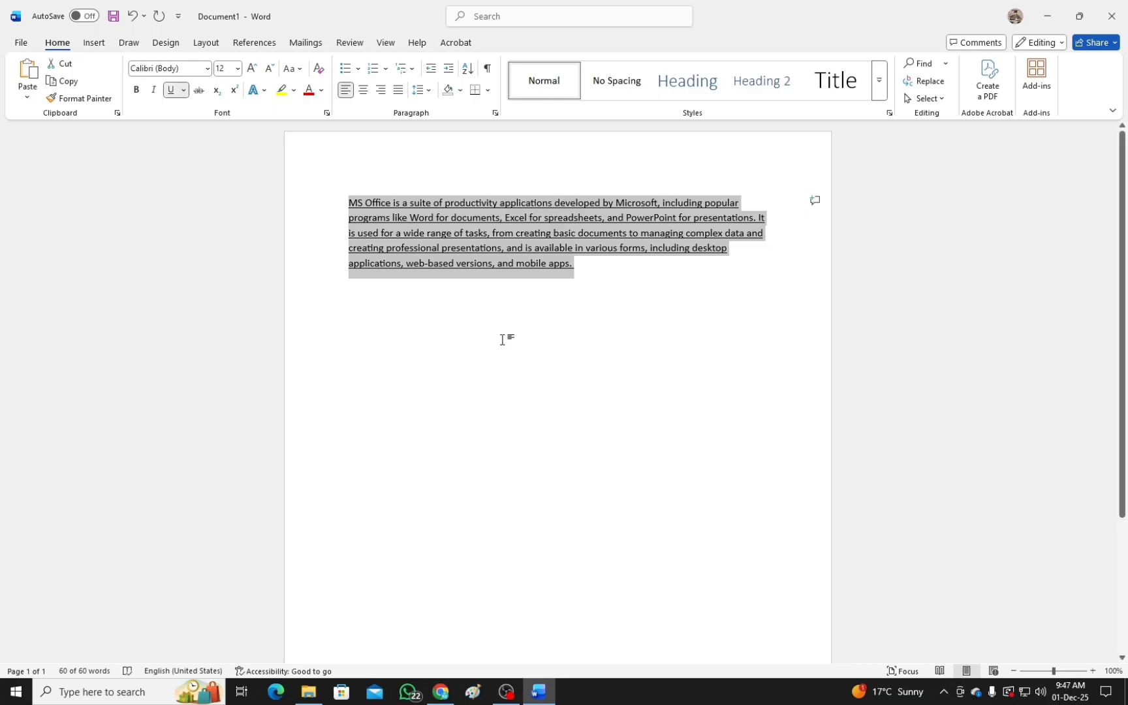
left_click(468, 248)
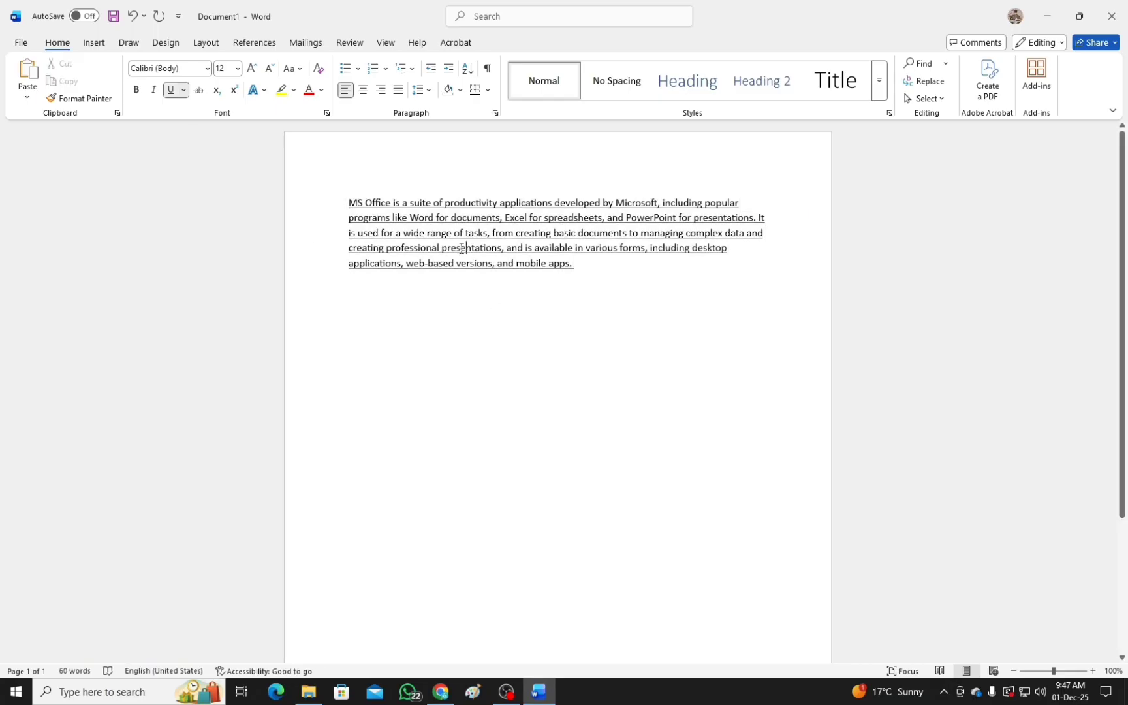
left_click(171, 90)
key("ctrl+a")
left_click(171, 90)
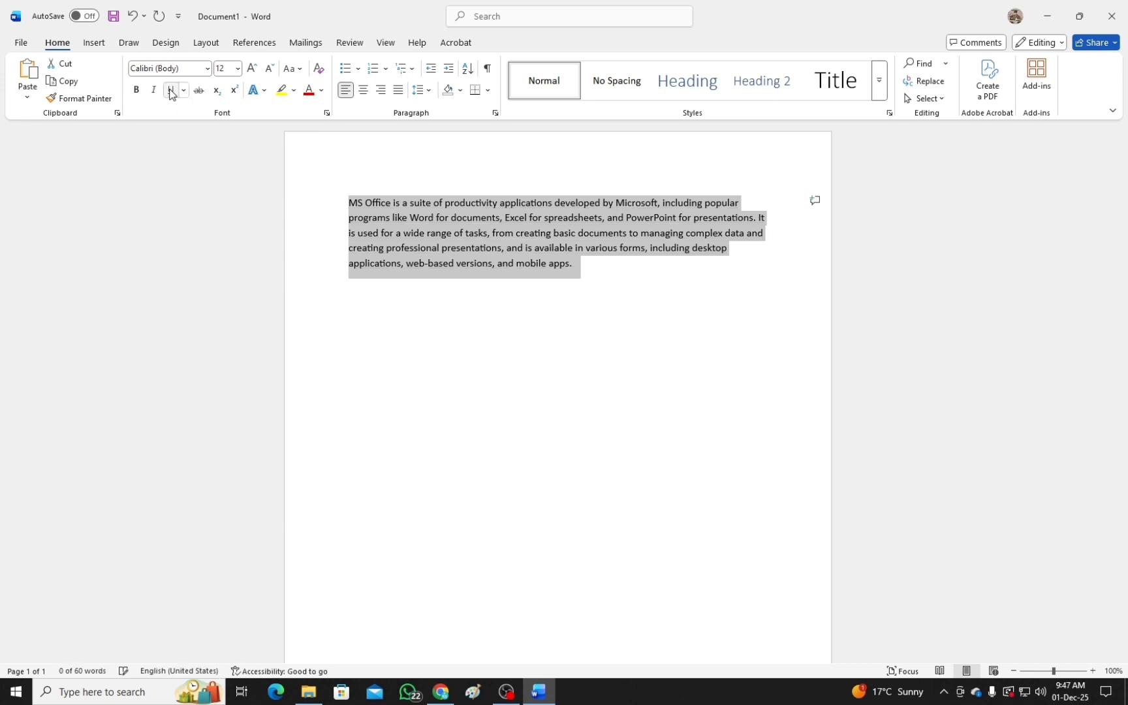
Try underline, strikethrough and subscript one at a time on the closing words "and mobile apps.", removing each effect again.
left_click(509, 262)
left_click_drag(501, 264, 573, 274)
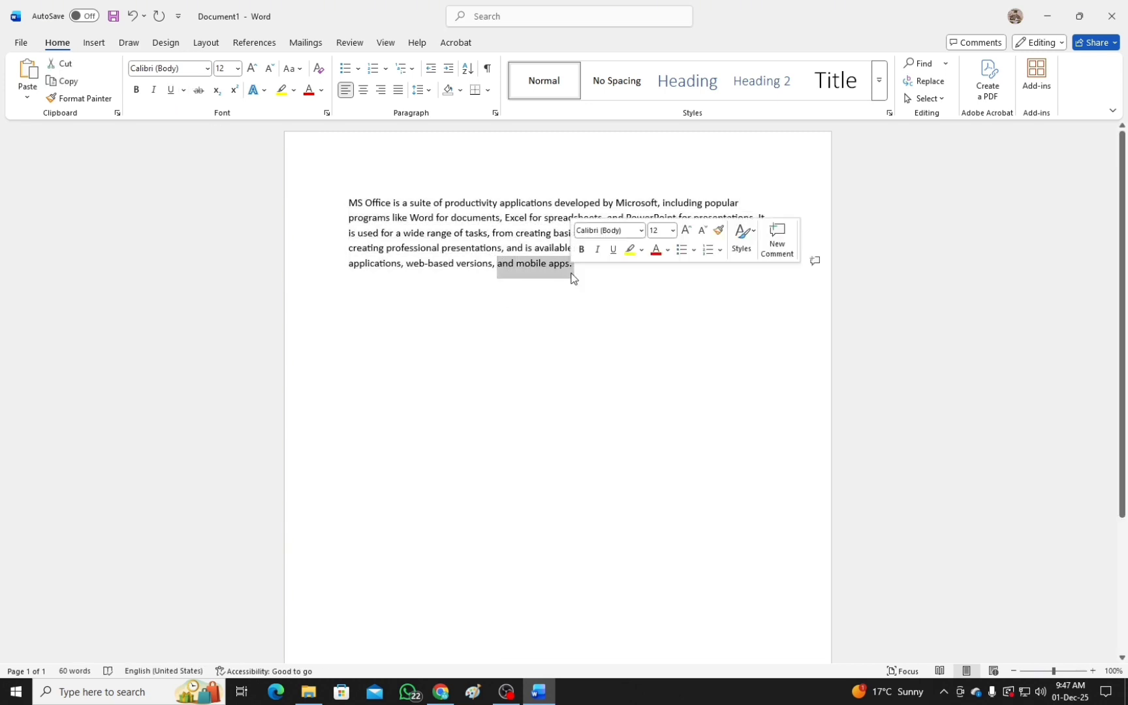
left_click(171, 90)
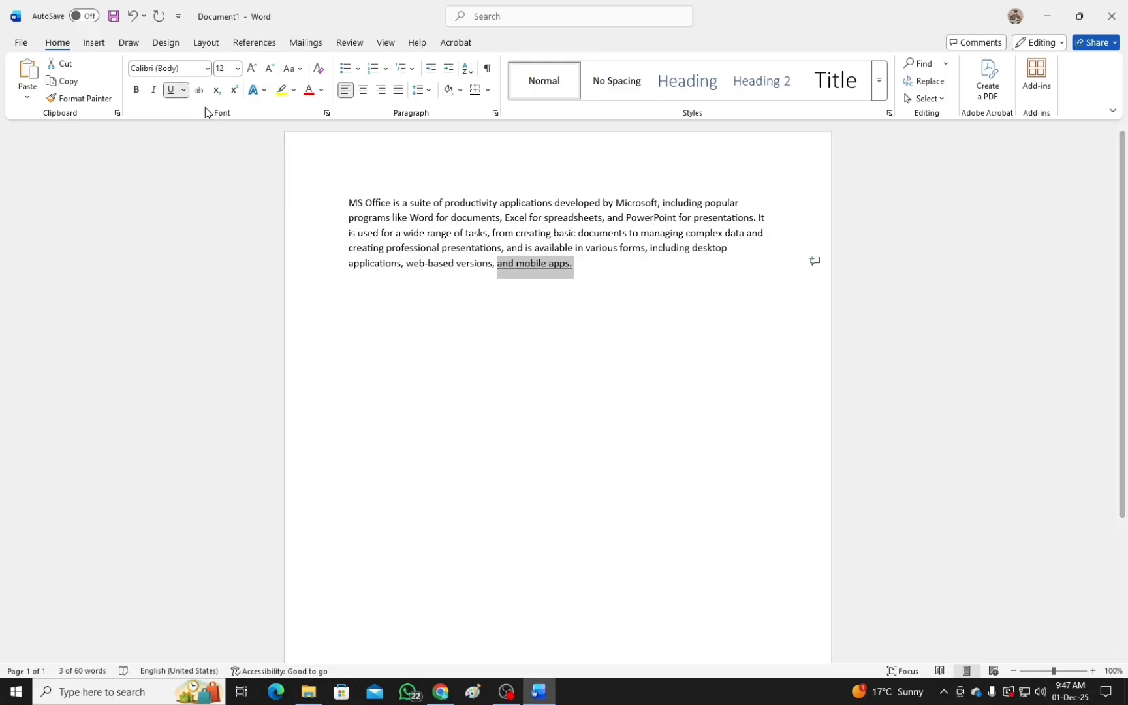
left_click(172, 90)
left_click(199, 92)
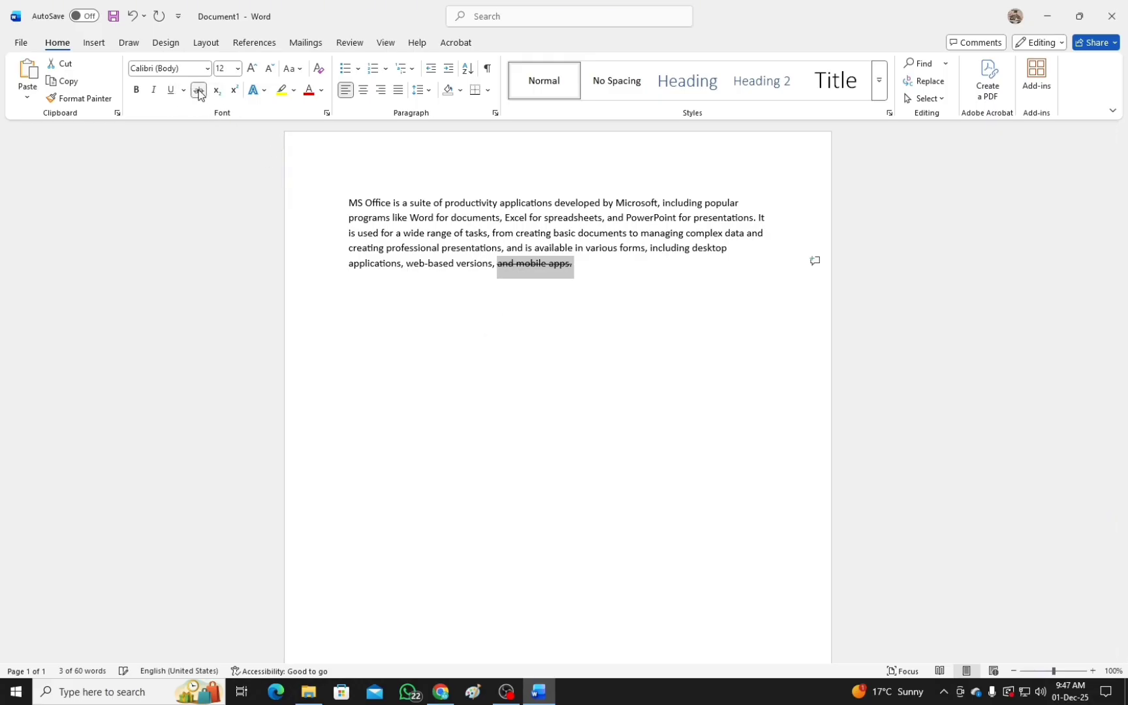
left_click(199, 92)
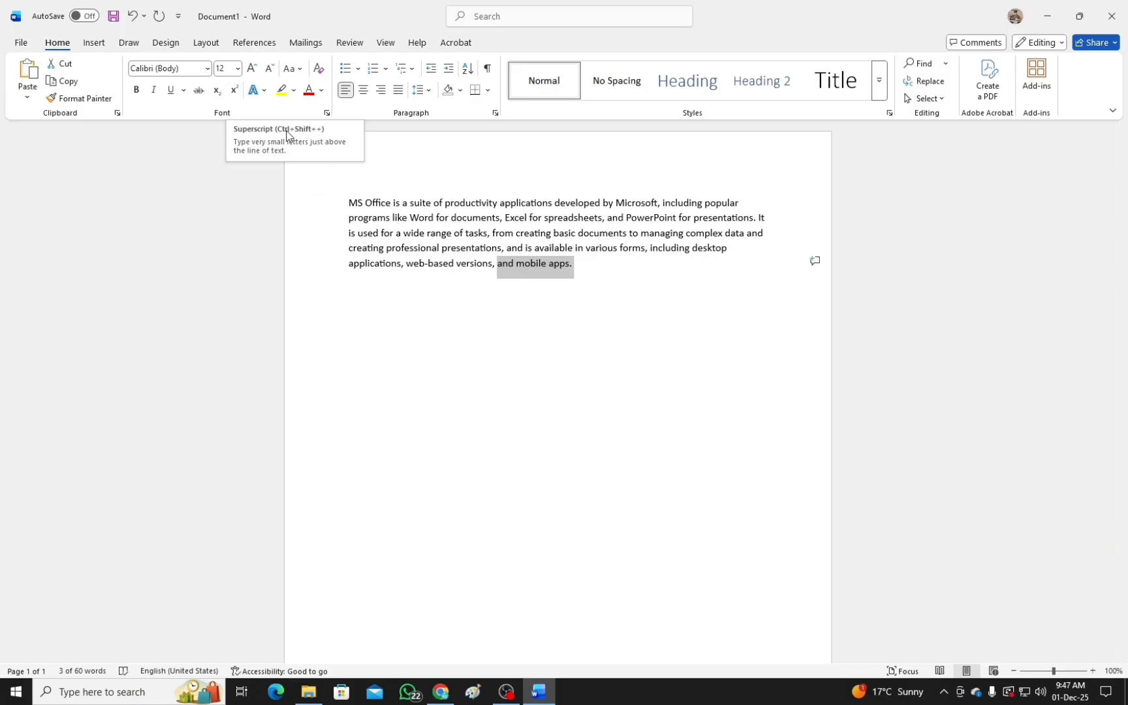
left_click(218, 91)
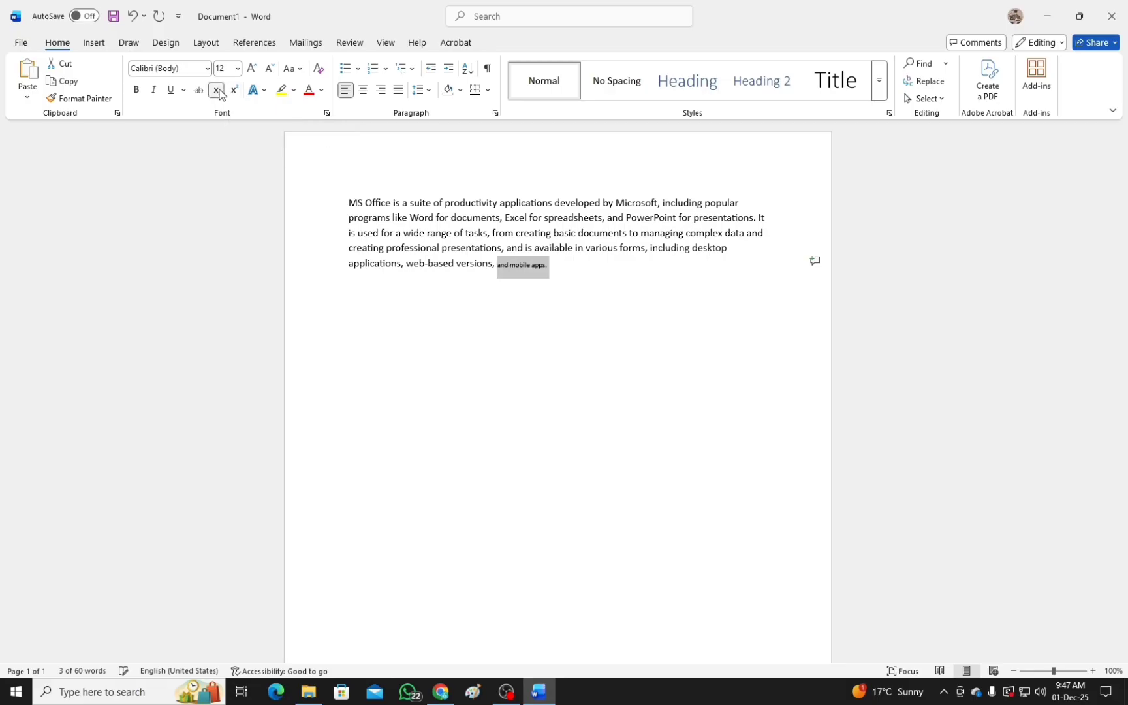
left_click(218, 91)
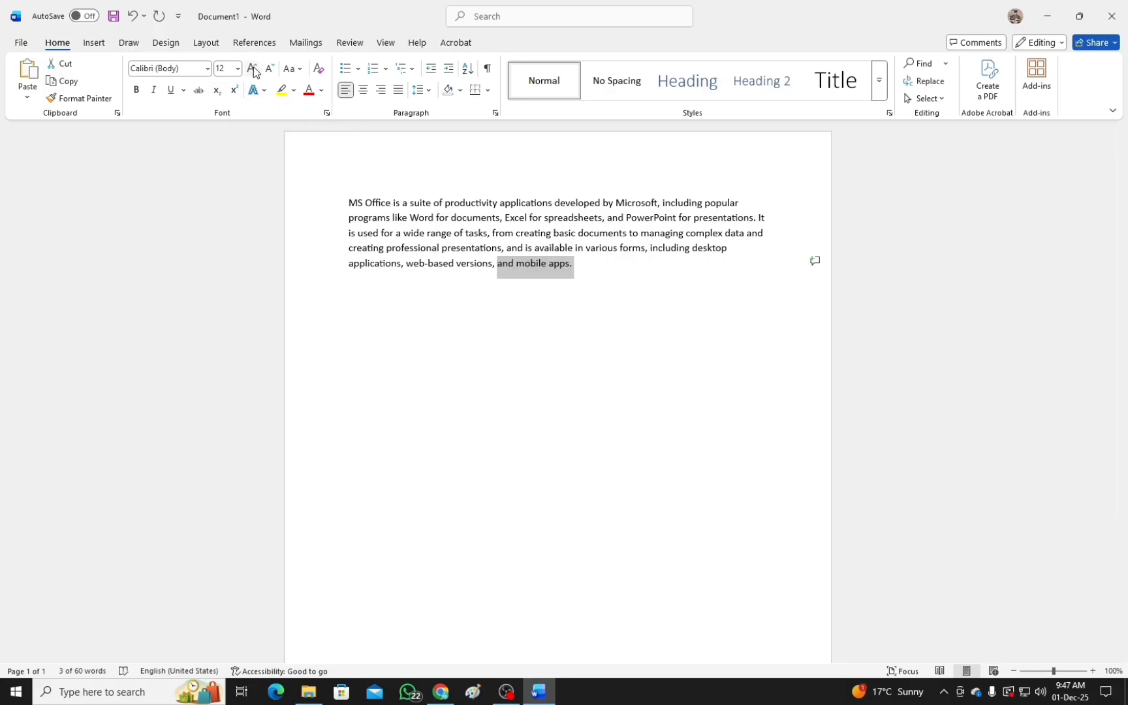
Apply lowercase to the closing words "and mobile apps." and to the whole paragraph.
left_click(301, 69)
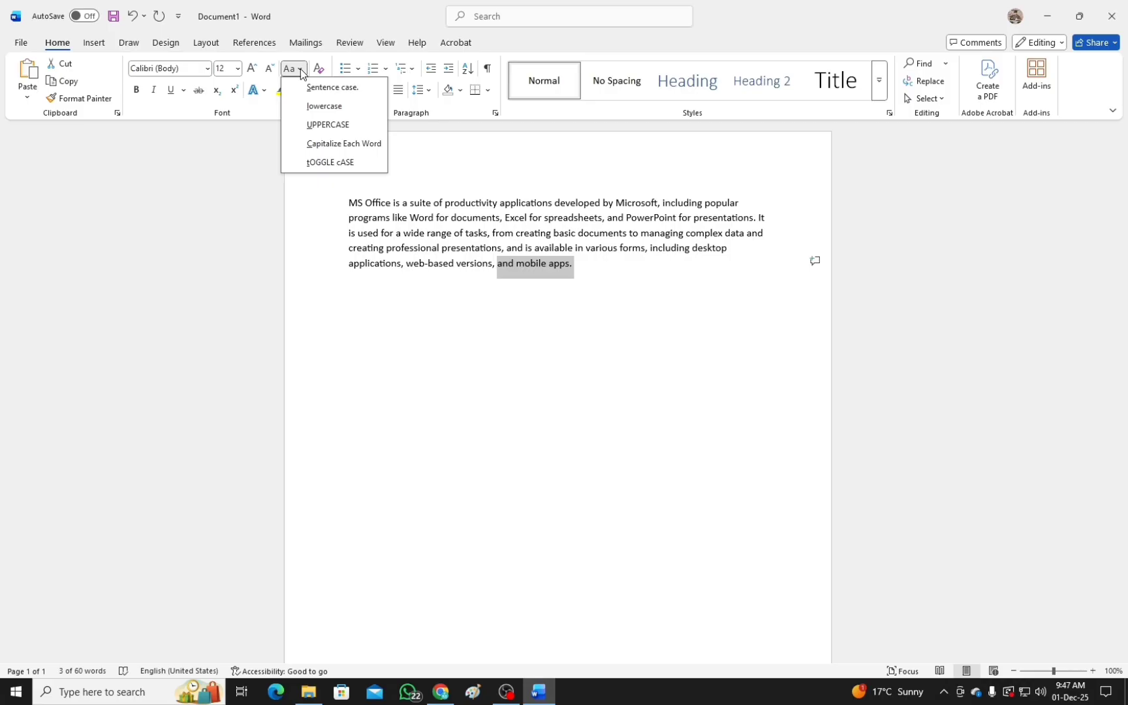
left_click(330, 107)
key("ctrl+a")
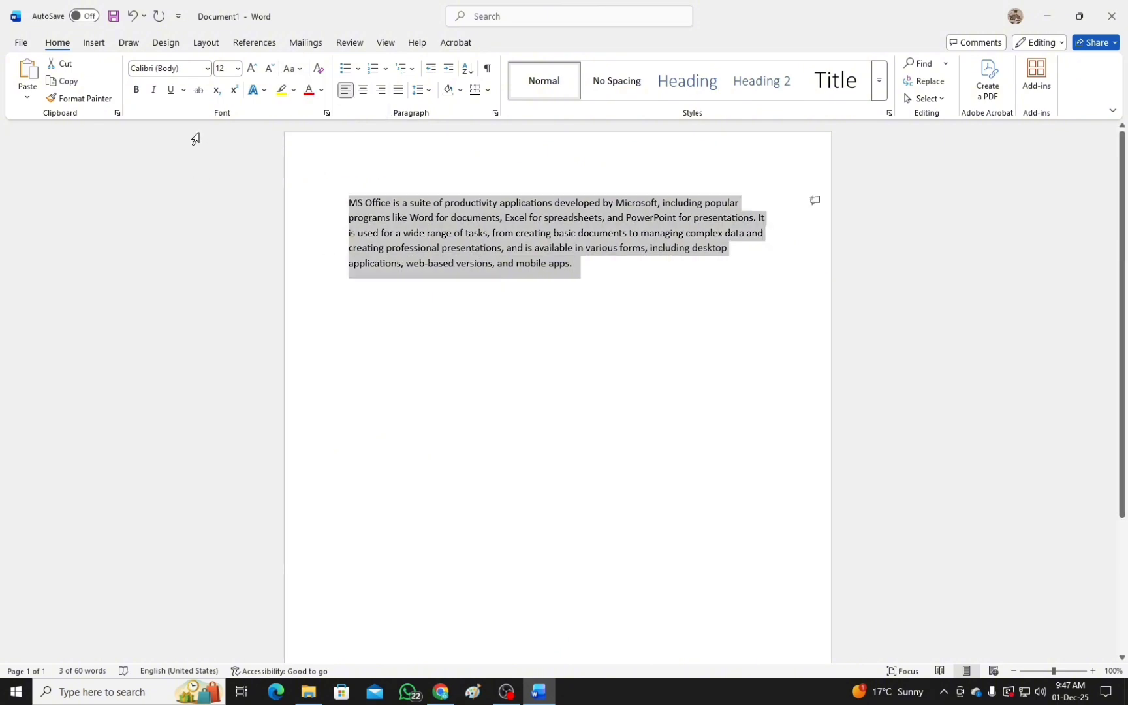
left_click(301, 71)
left_click(324, 108)
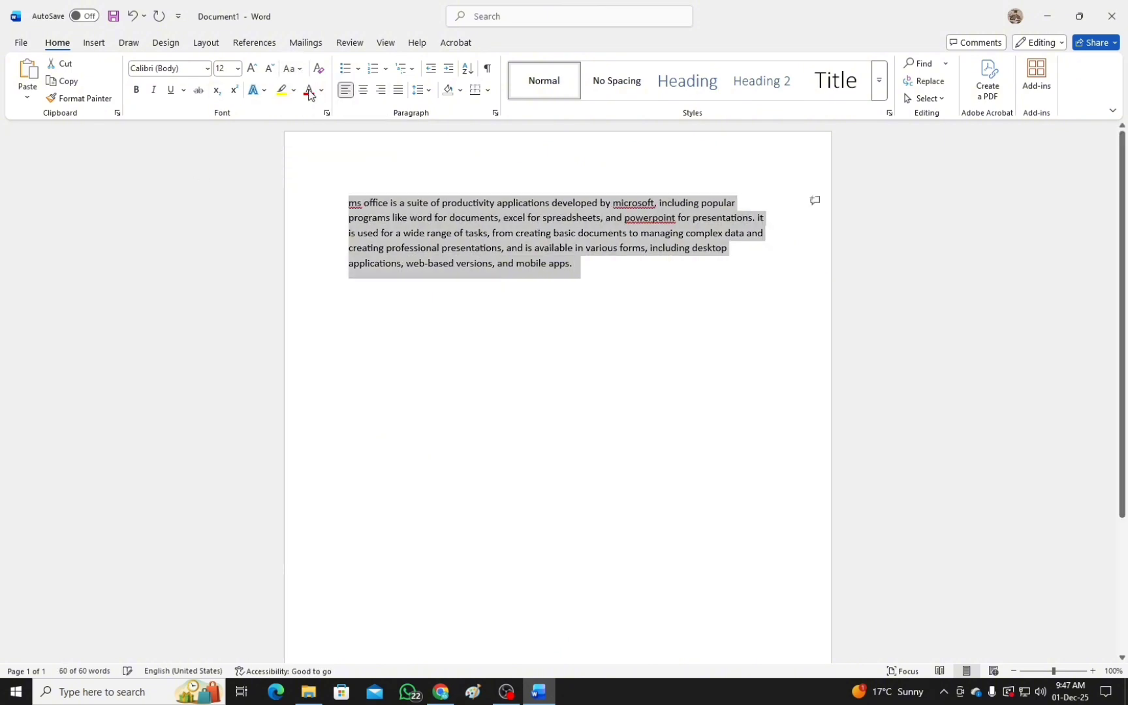
Change the whole paragraph's case to UPPERCASE and from that to Capitalize Each Word.
left_click(295, 71)
left_click(323, 125)
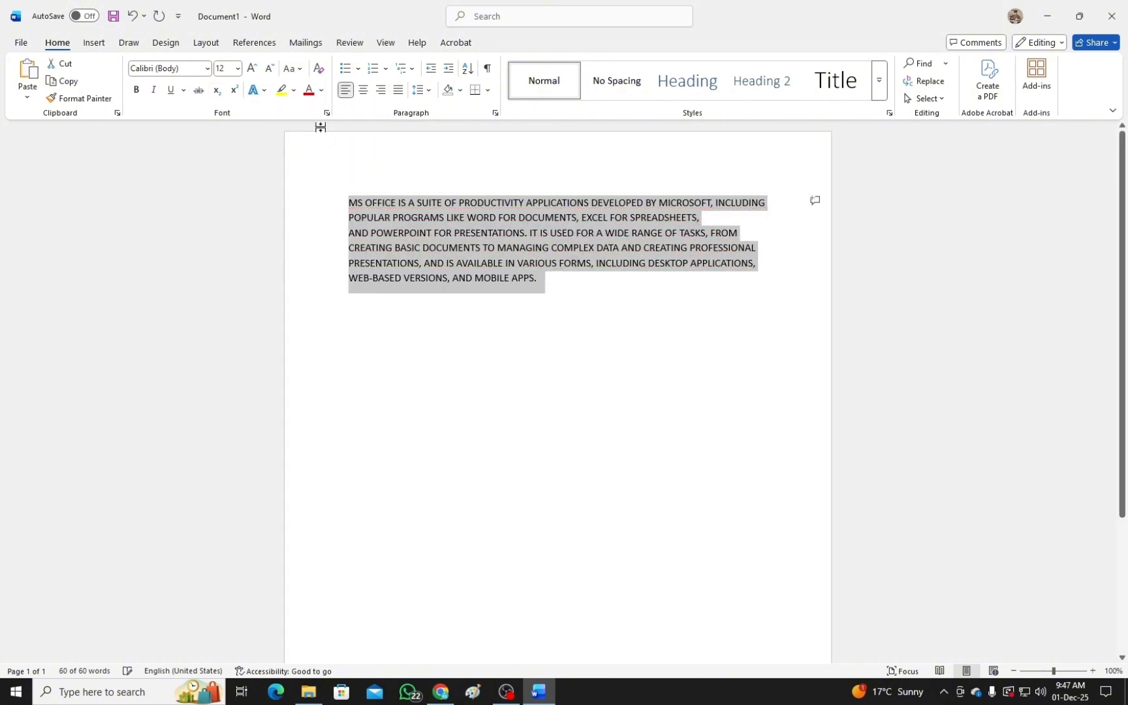
left_click(301, 71)
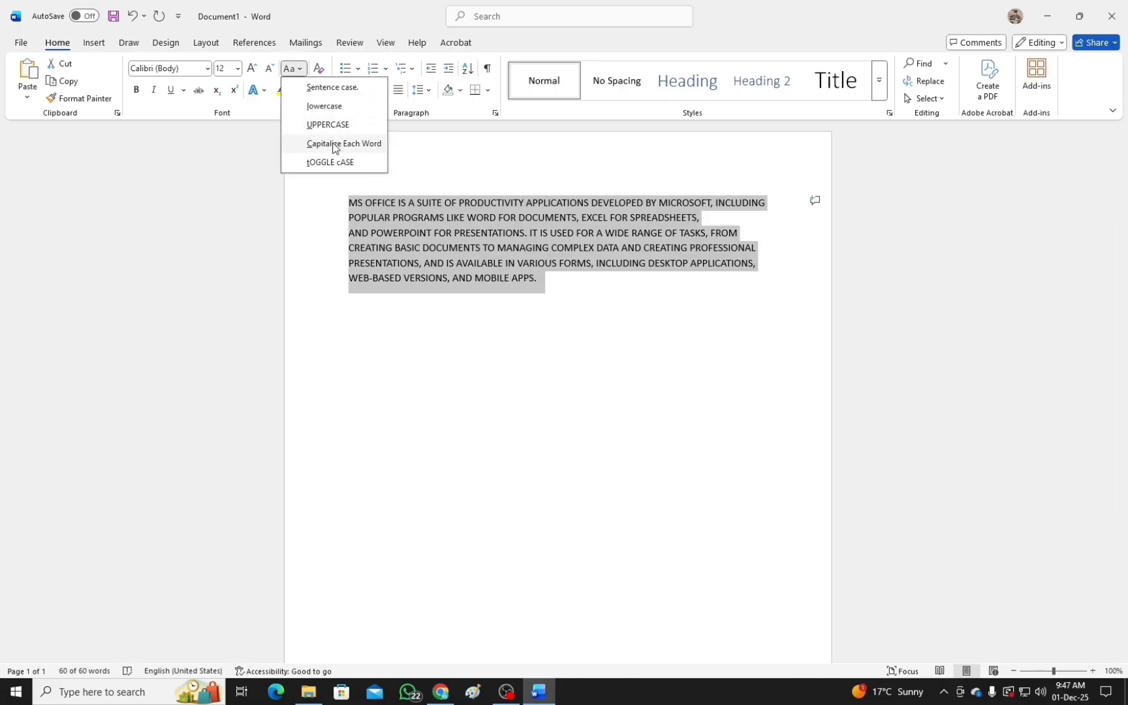
left_click(328, 144)
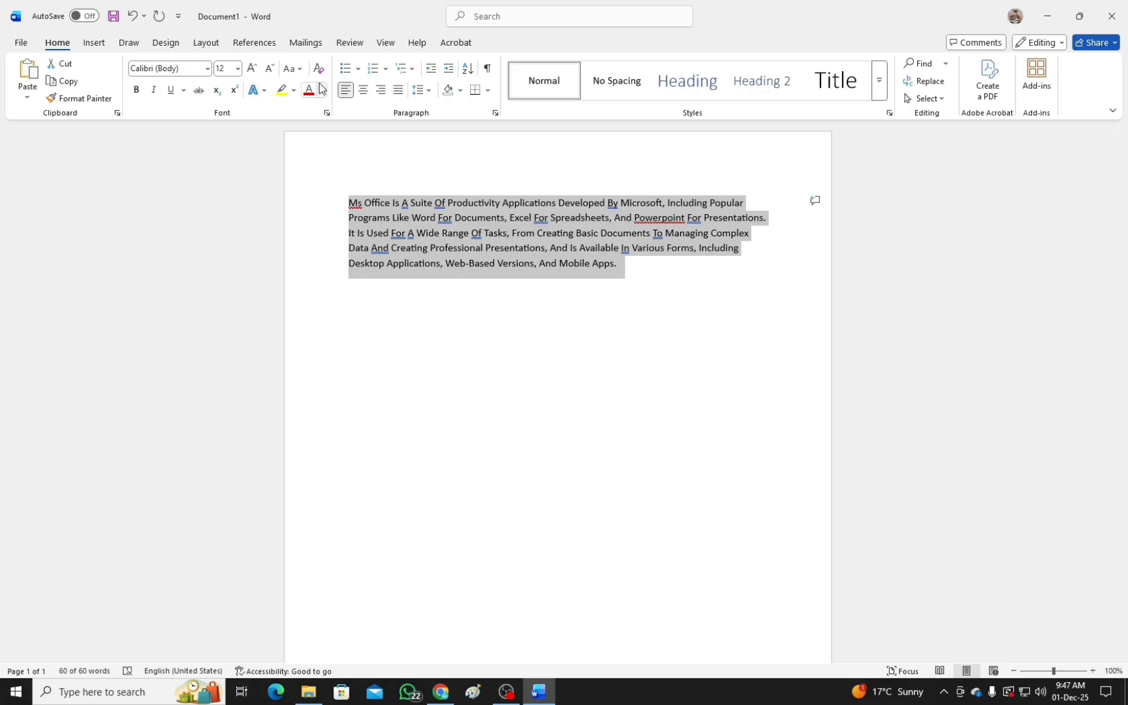
Try toggle case on the whole paragraph and set its text to Sentence case.
left_click(291, 68)
left_click(327, 162)
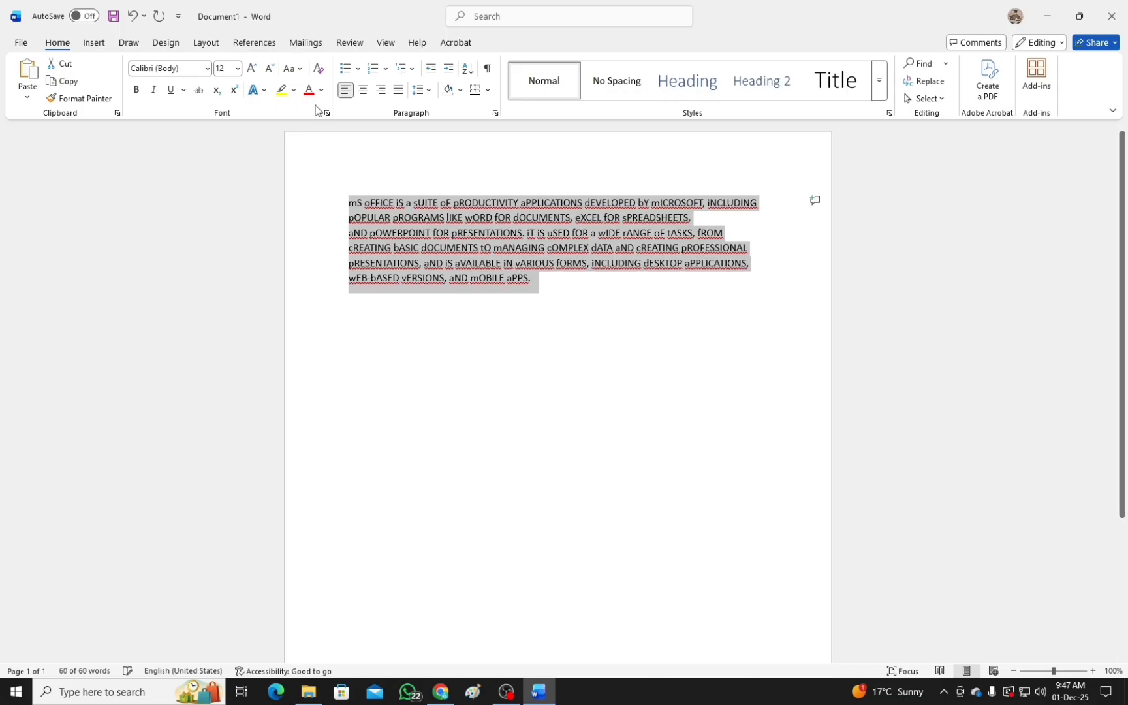
left_click(292, 69)
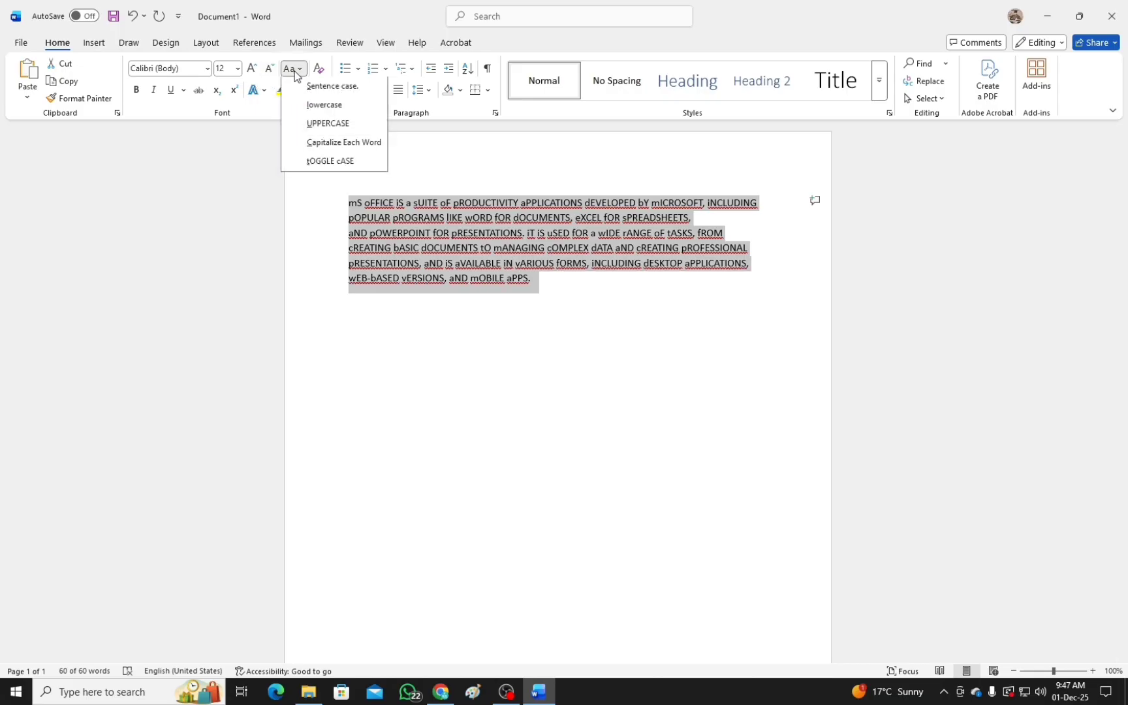
left_click(317, 88)
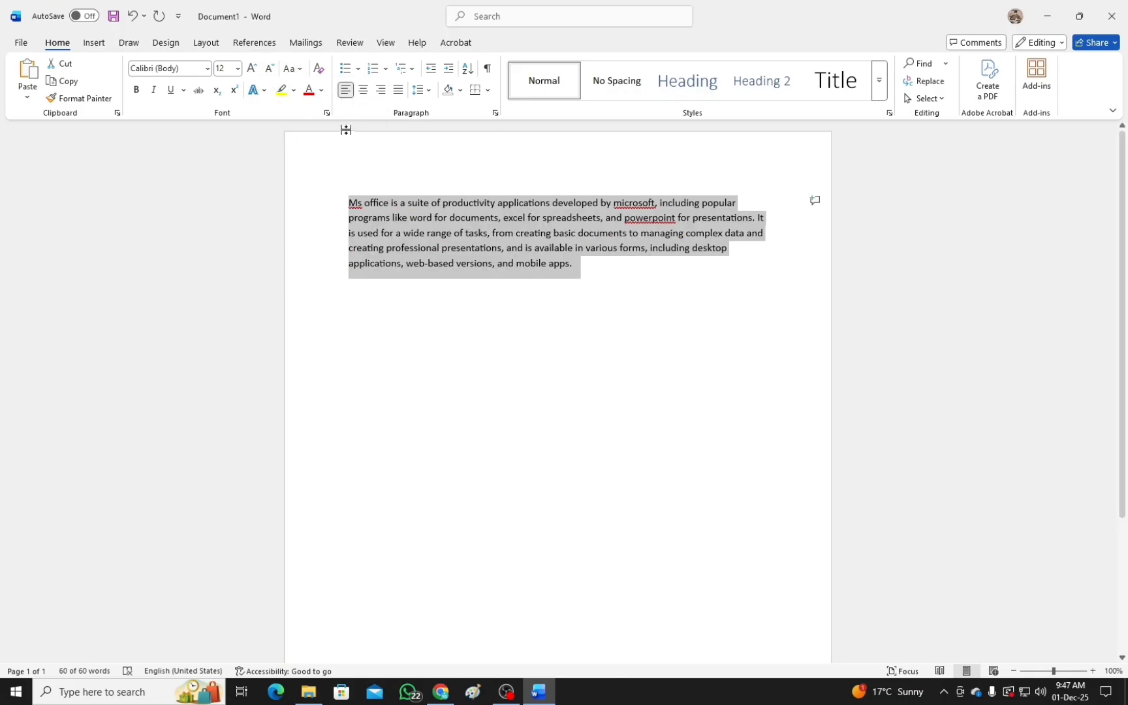
Preview different font colours on the selected paragraph without applying any of them.
left_click(323, 91)
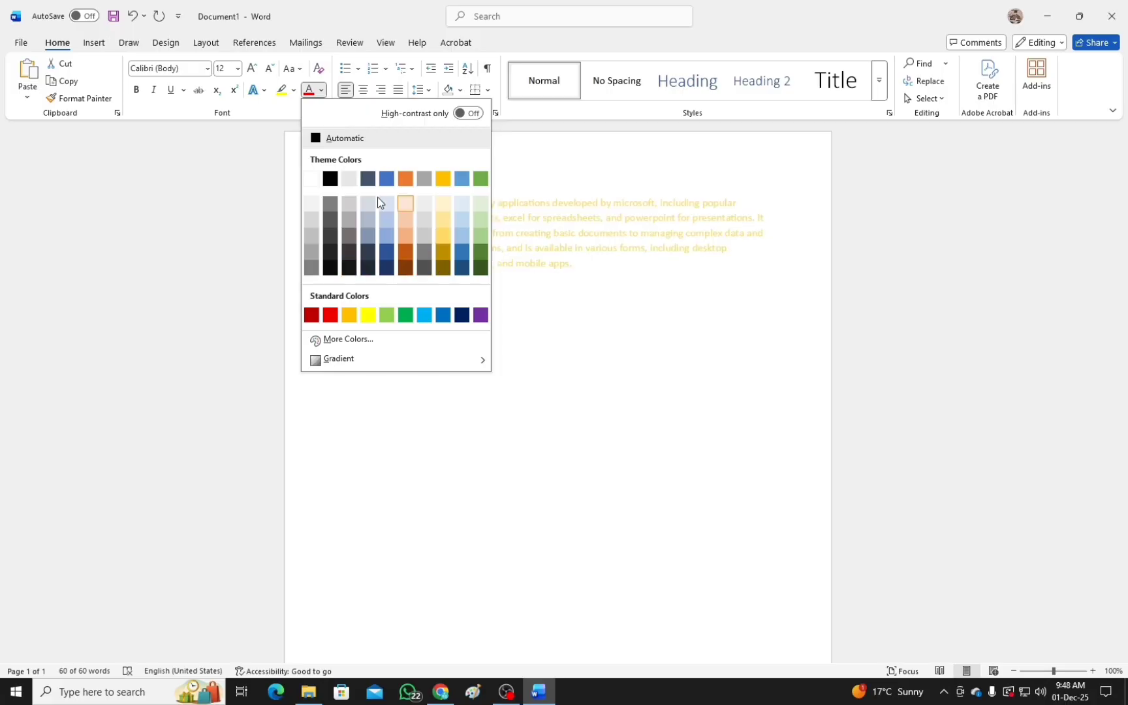
left_click(233, 202)
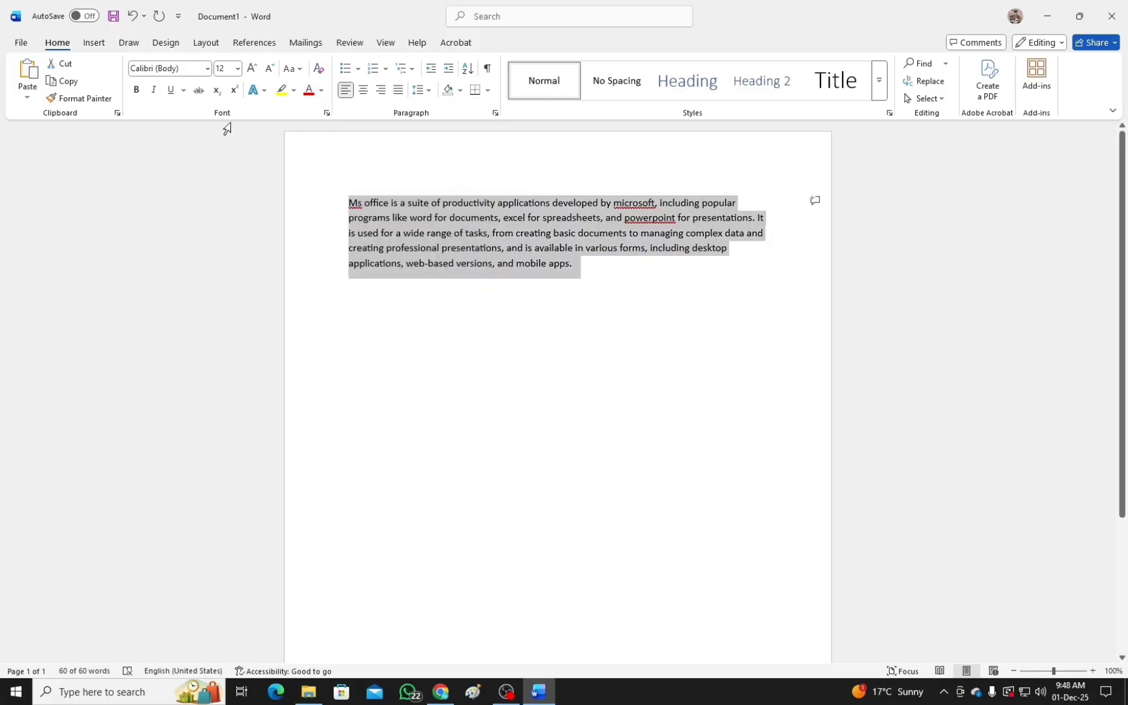
Try the filled and hollow round bullets on the paragraph and give it the solid square bullet.
left_click(358, 68)
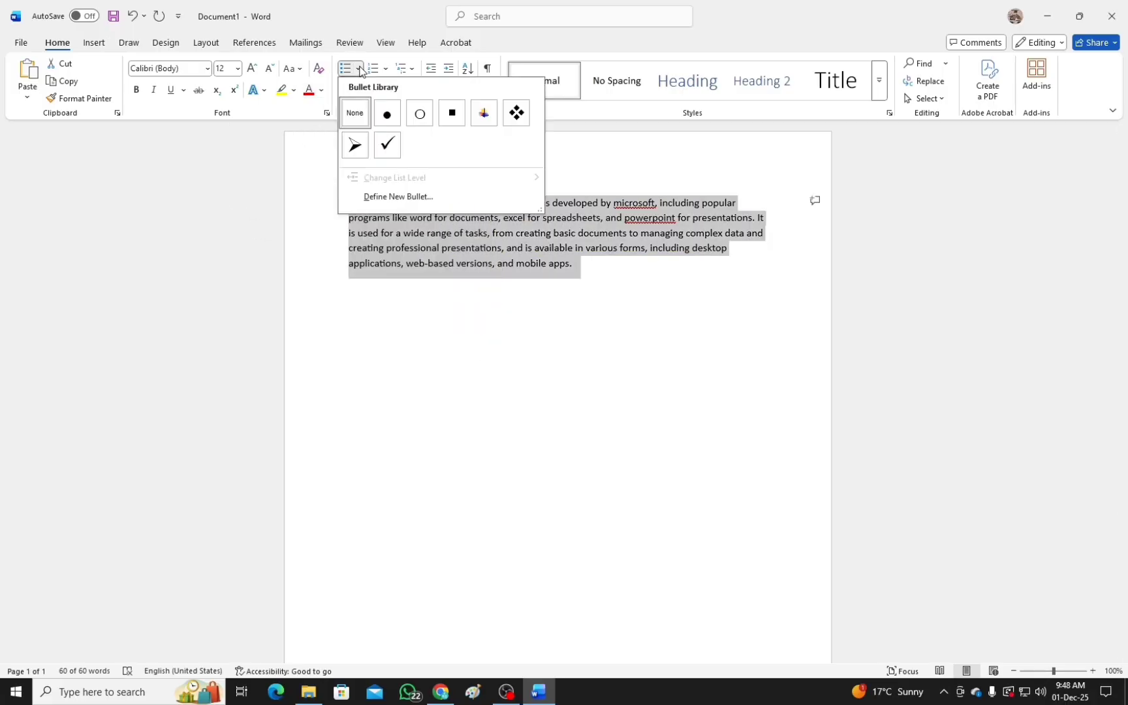
left_click(388, 114)
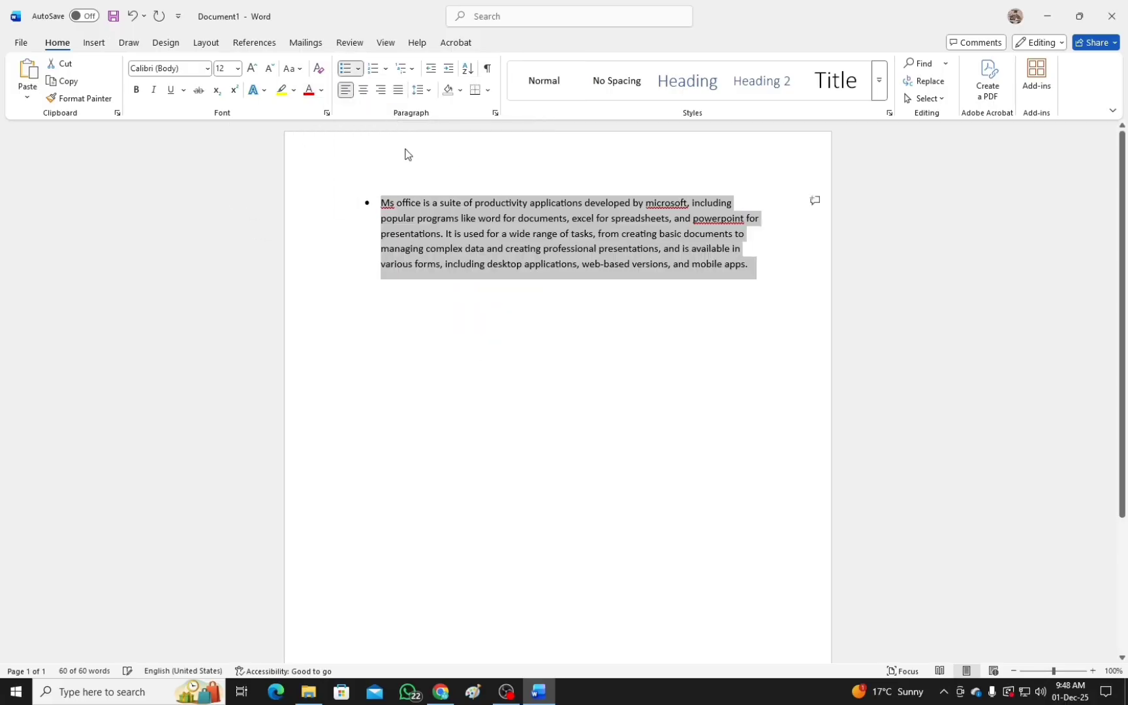
left_click(359, 68)
left_click(417, 174)
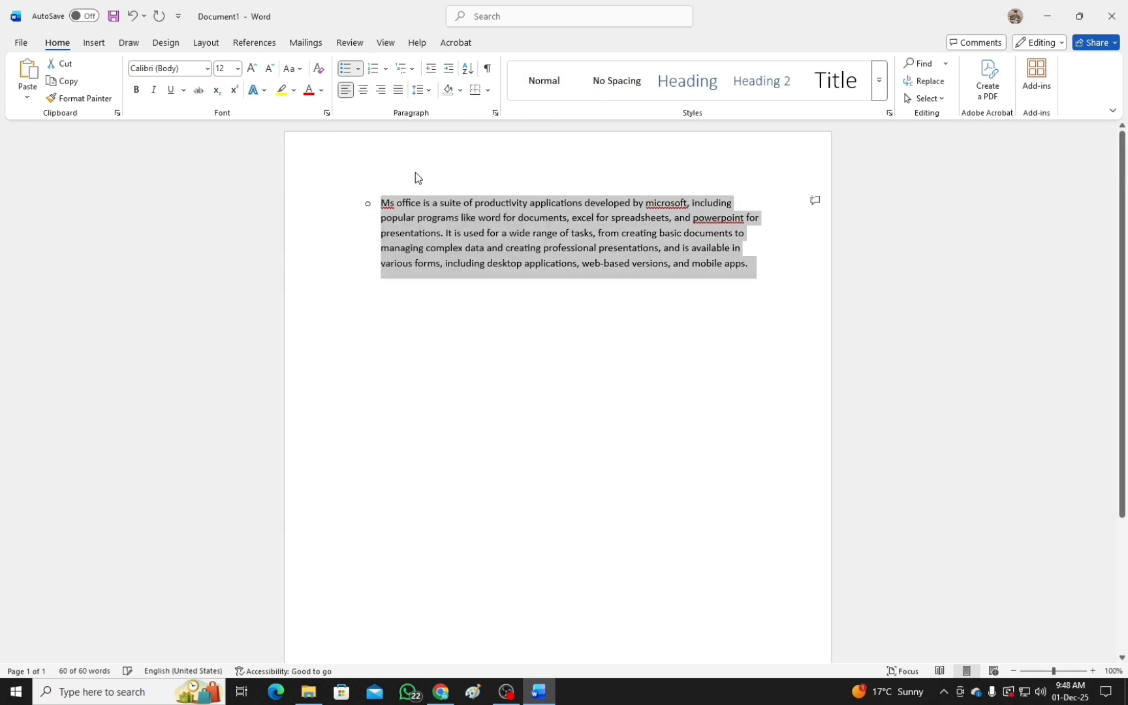
left_click(358, 68)
left_click(450, 176)
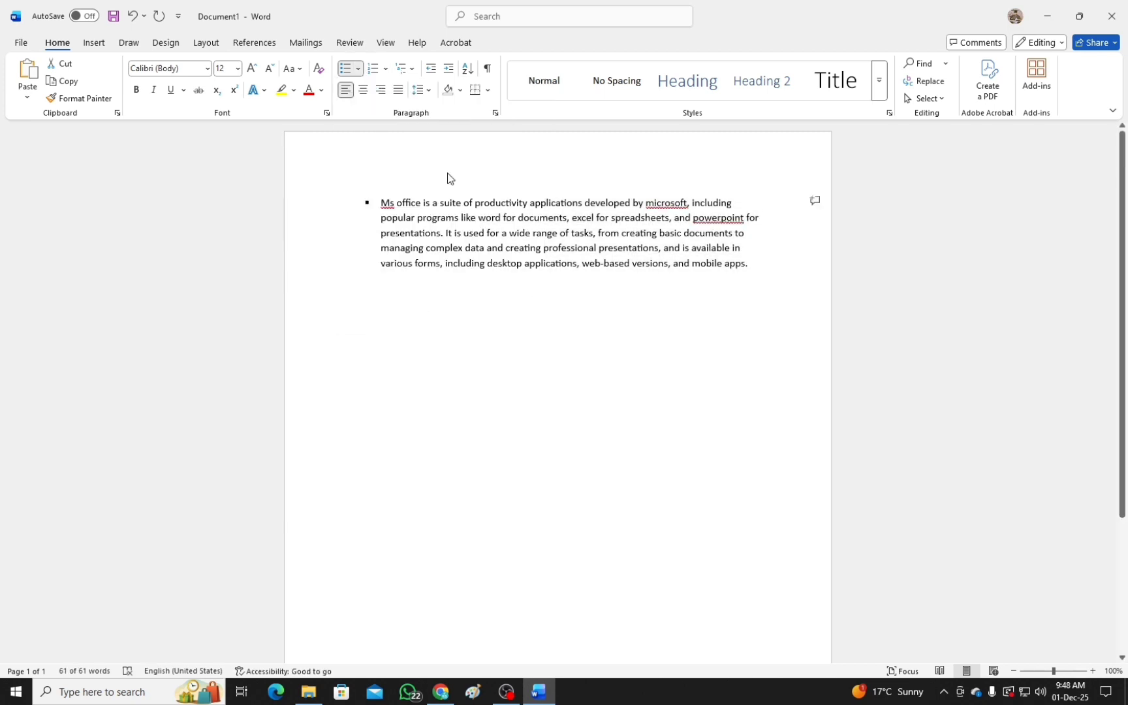
Replace the paragraph's square bullet with numbering and remove the list number from the paragraph.
left_click(372, 68)
left_click(358, 69)
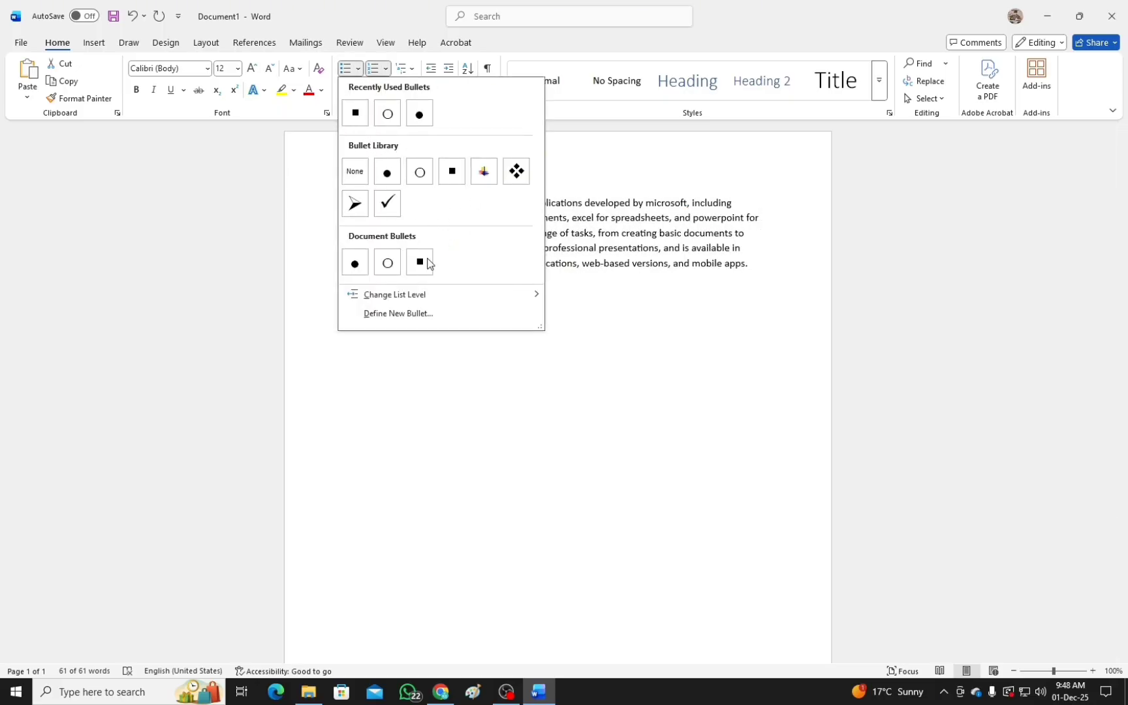
key("Escape")
left_click(382, 204)
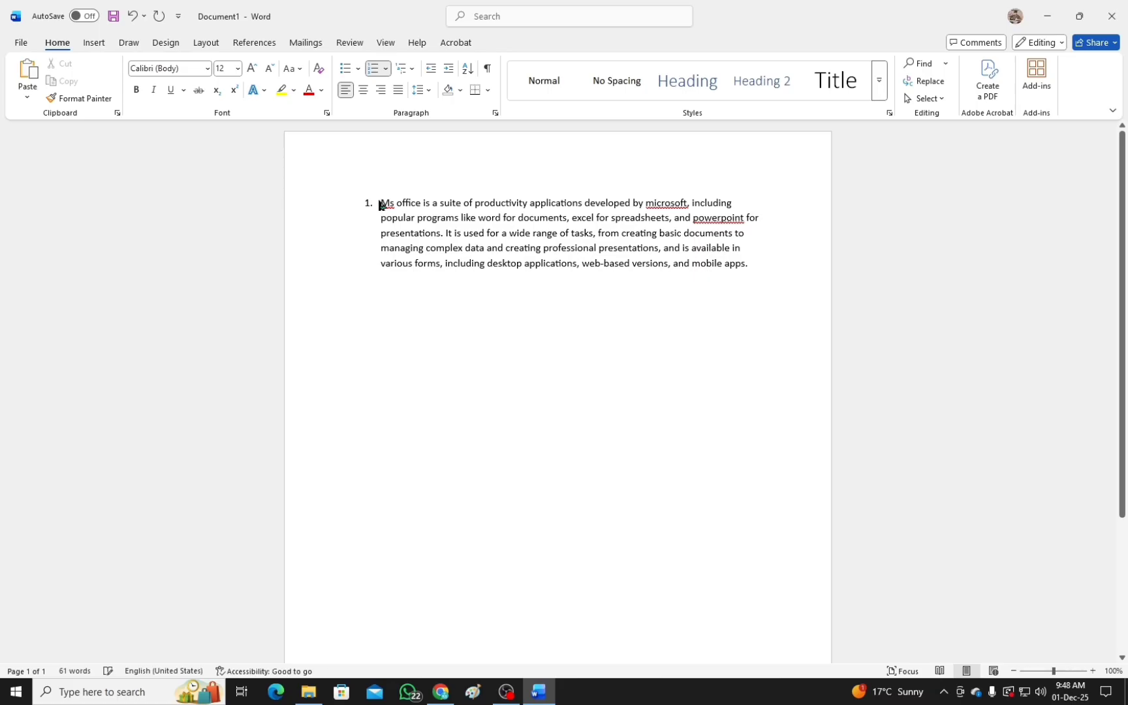
key("BackSpace")
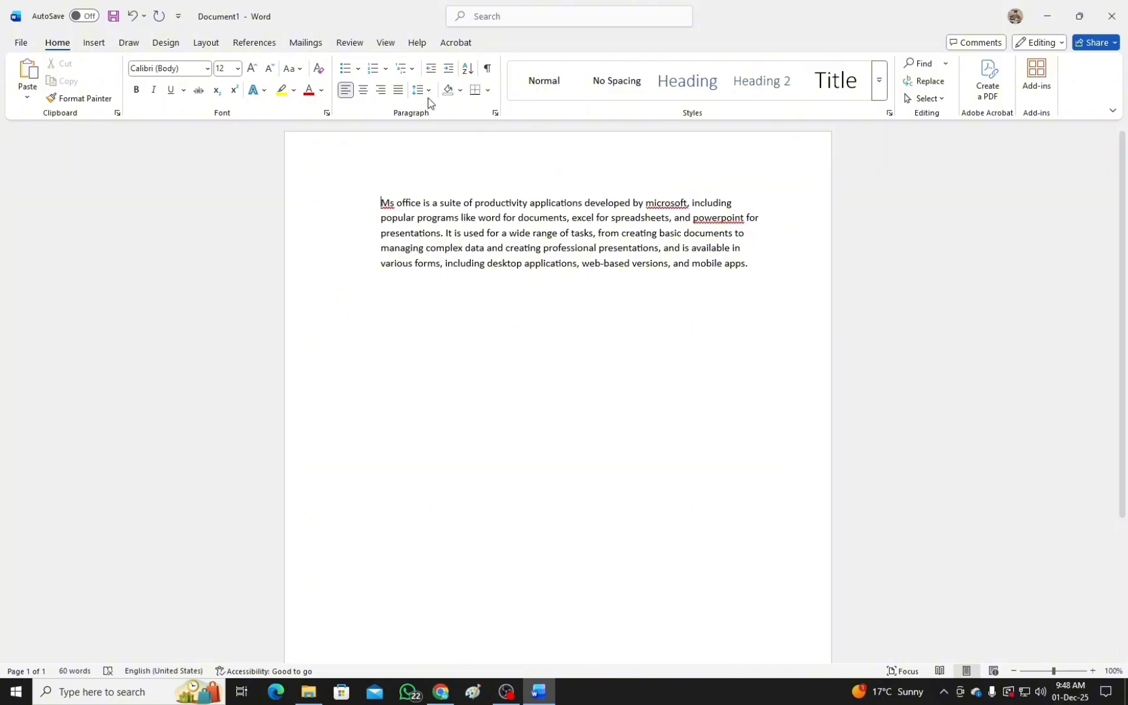
Look over the paragraph shading colours without choosing one and apply the Normal style to the paragraph.
left_click(461, 92)
left_click(330, 176)
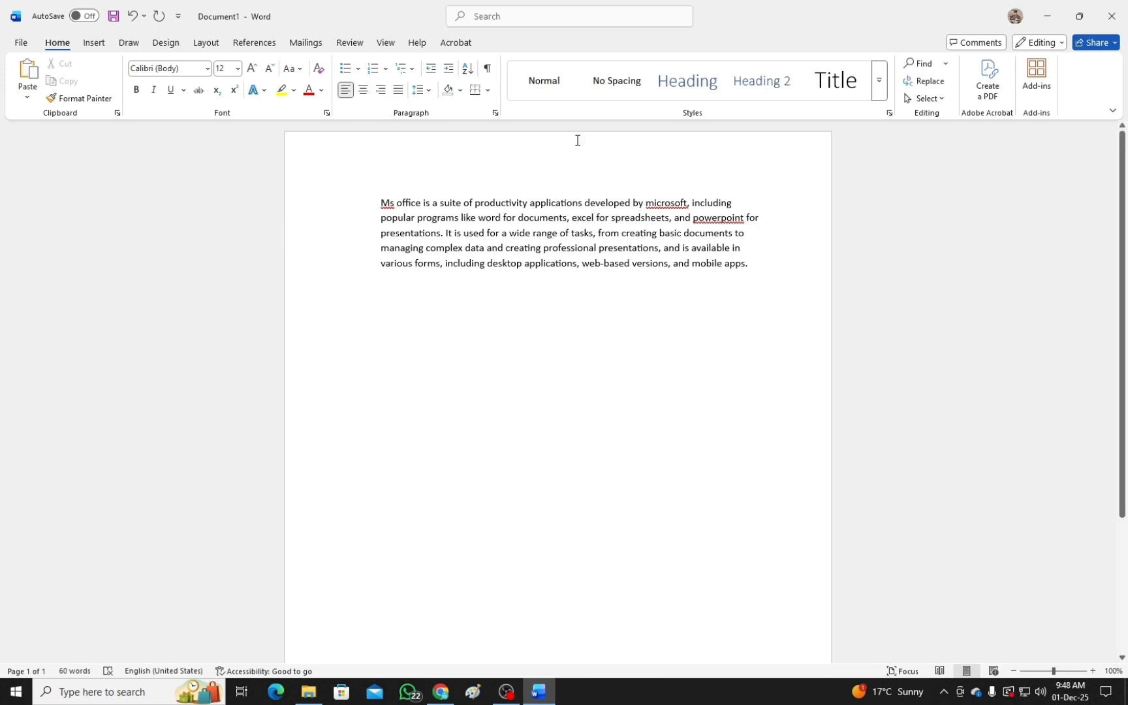
left_click(552, 86)
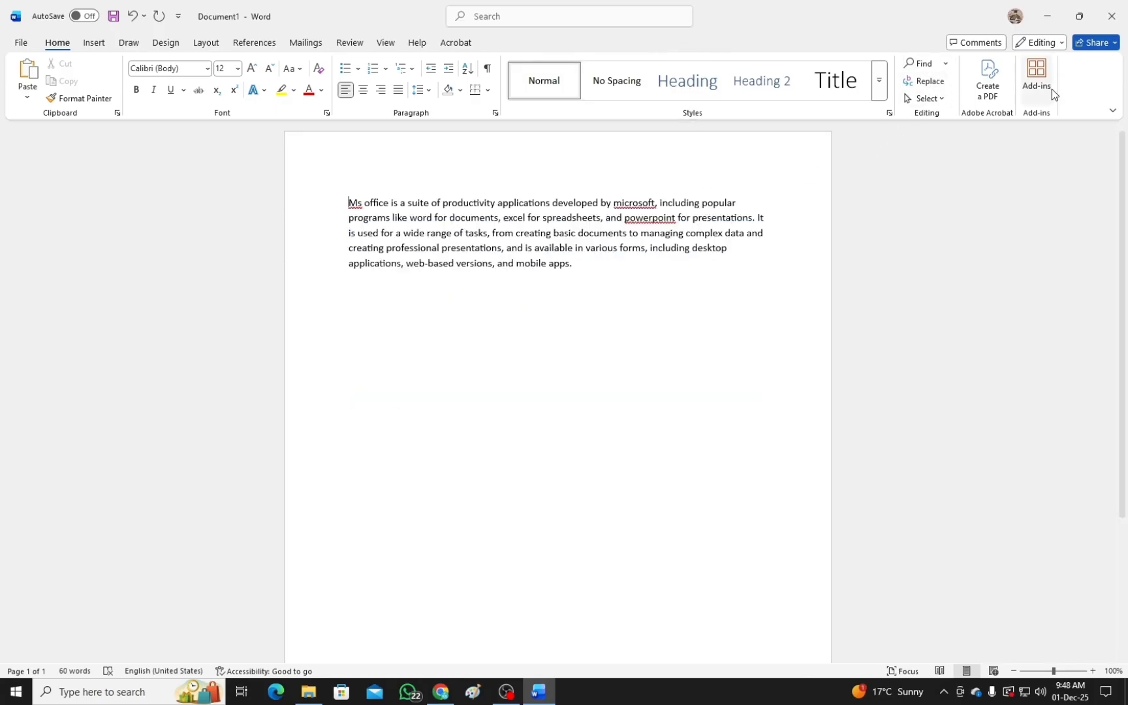
Examine the available picture sources and the shapes gallery without inserting anything.
left_click(99, 44)
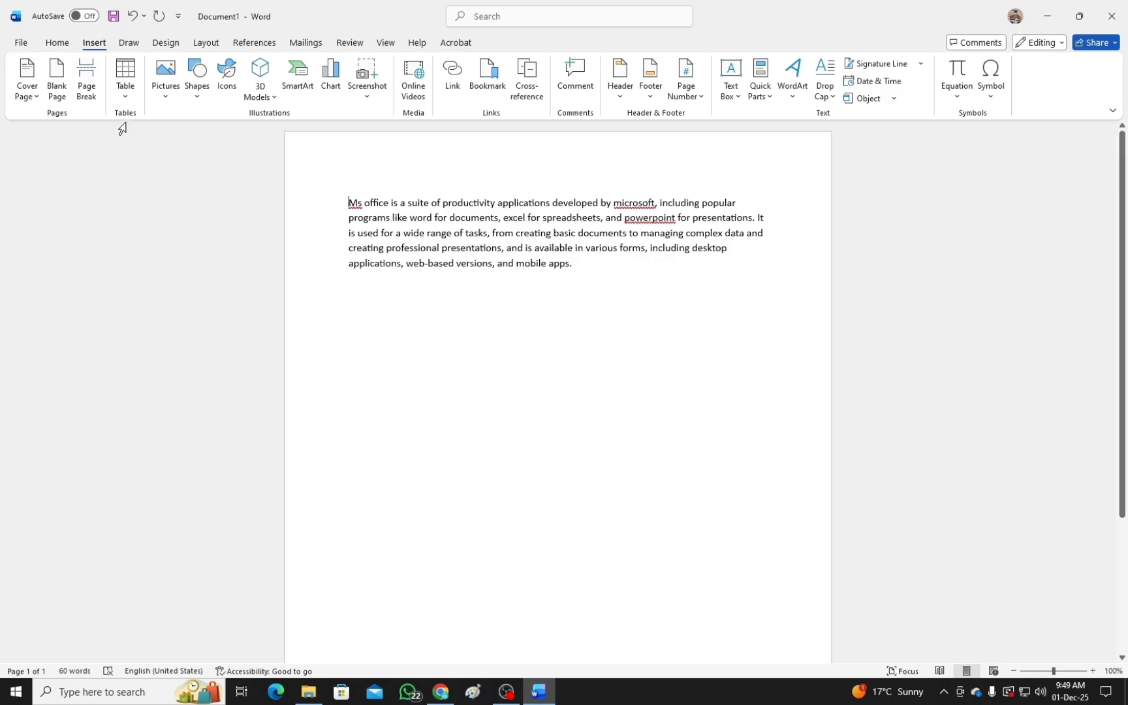
left_click(165, 95)
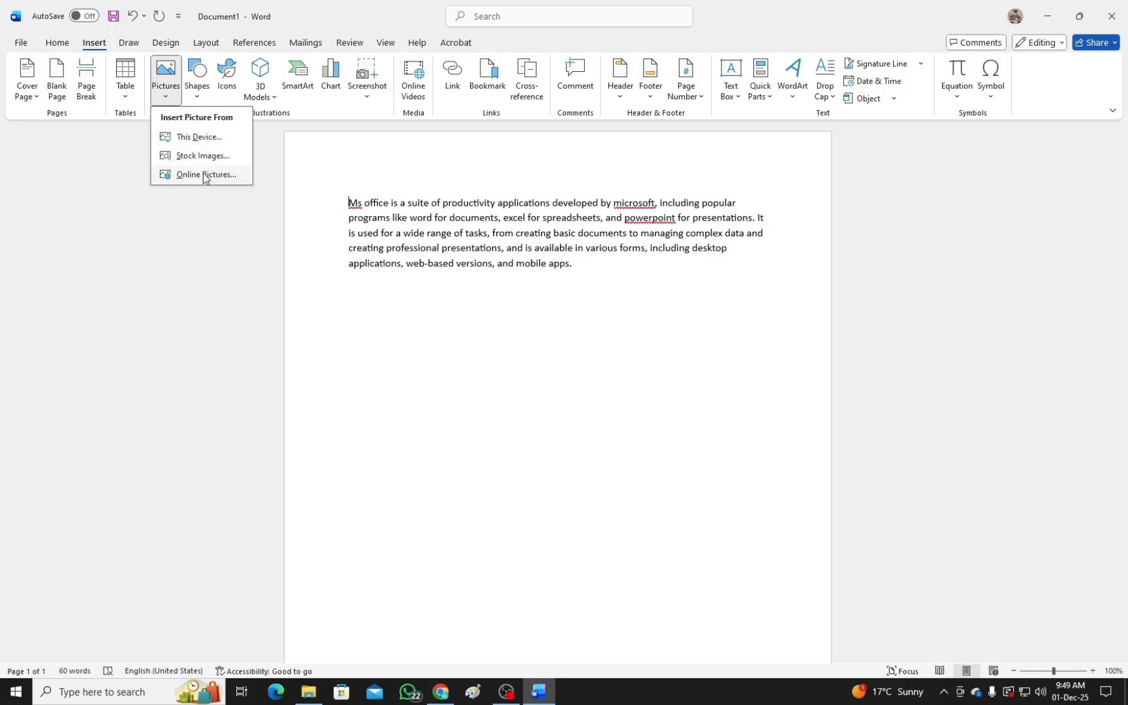
left_click(106, 152)
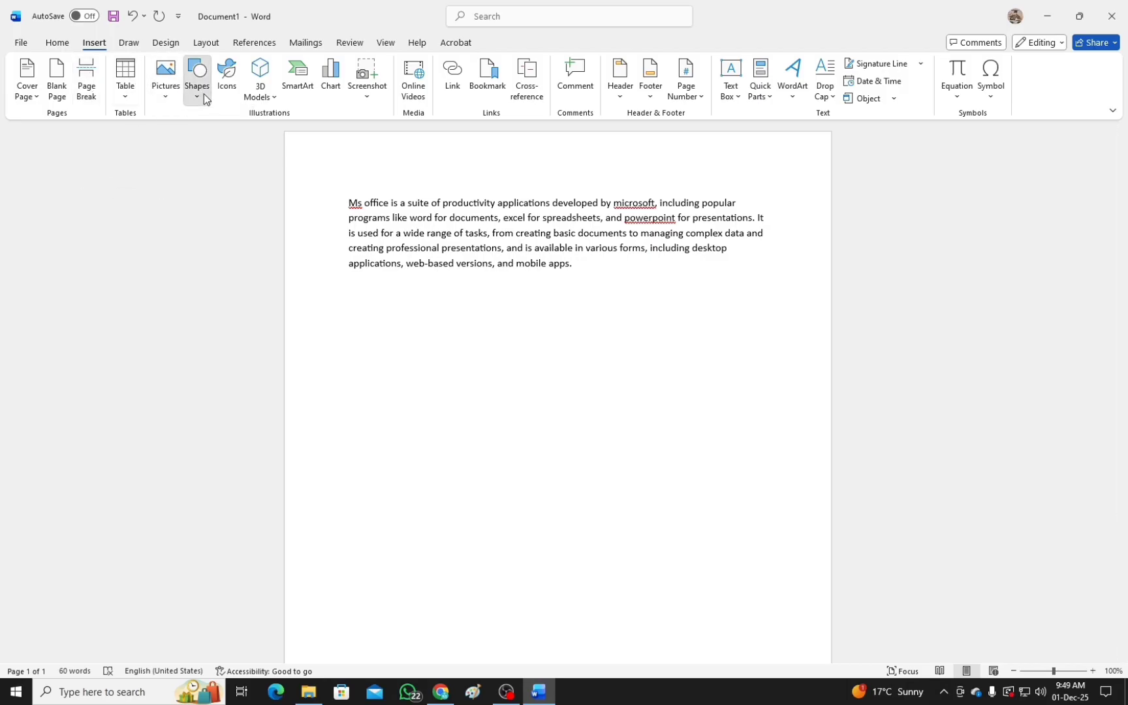
left_click(203, 93)
left_click(114, 185)
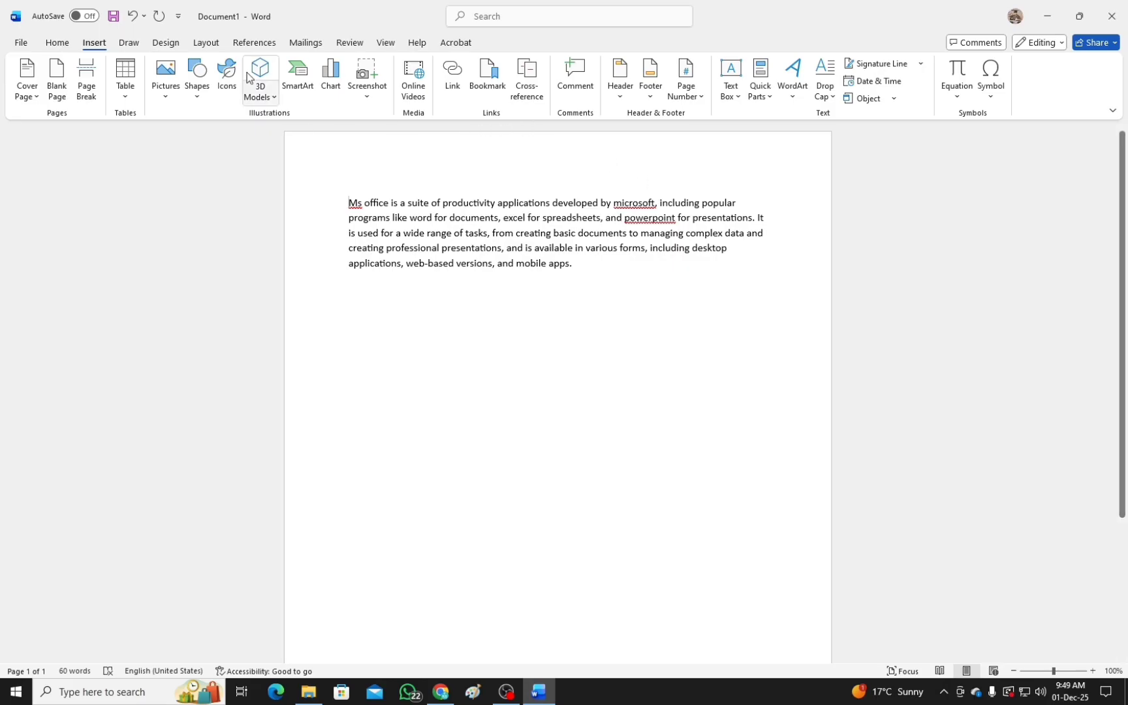
Examine the page layout choices for margins, orientation, paper size and columns without changing any of them.
left_click(205, 44)
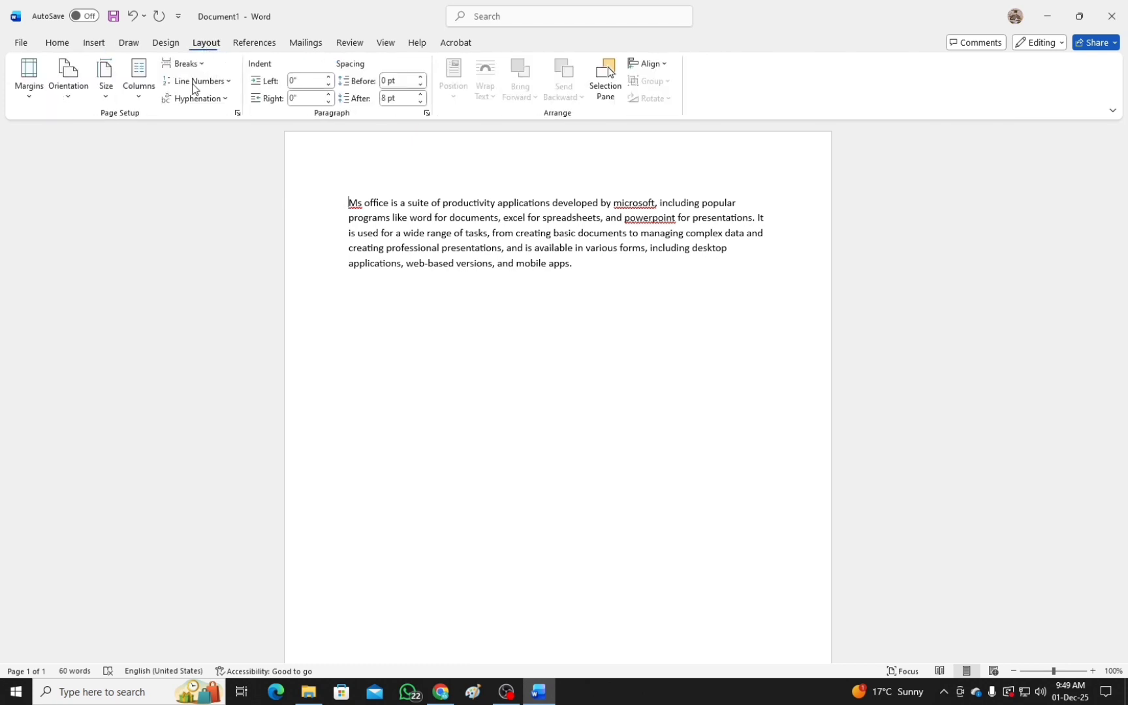
left_click(30, 98)
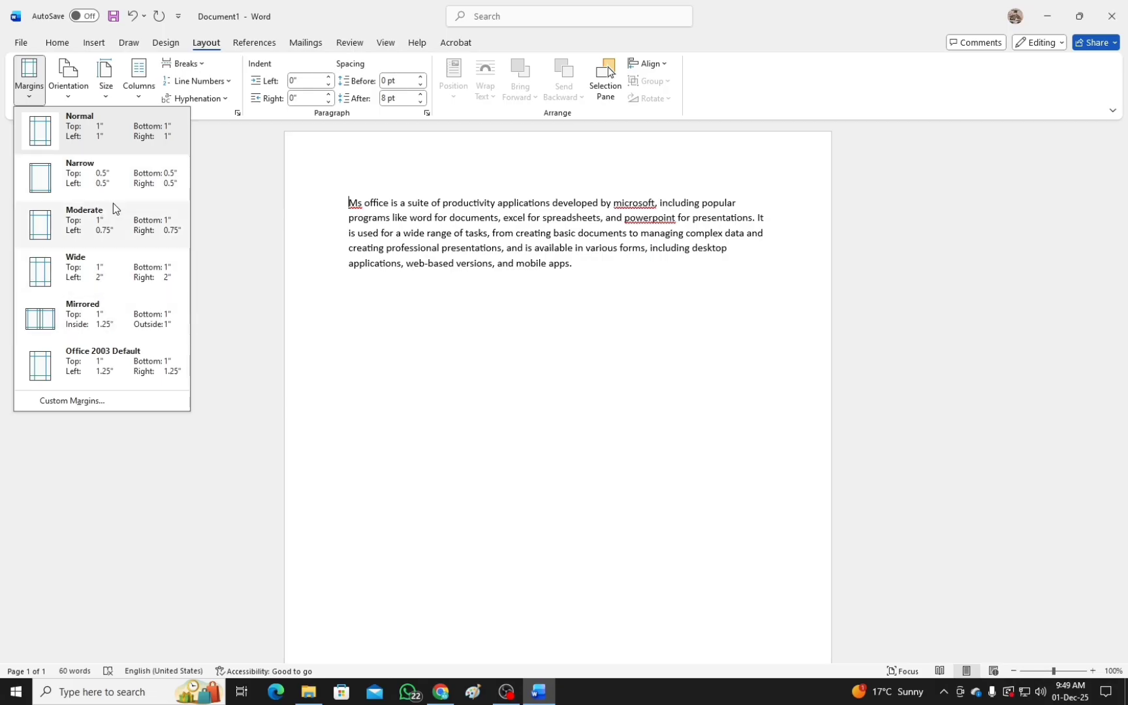
left_click(75, 98)
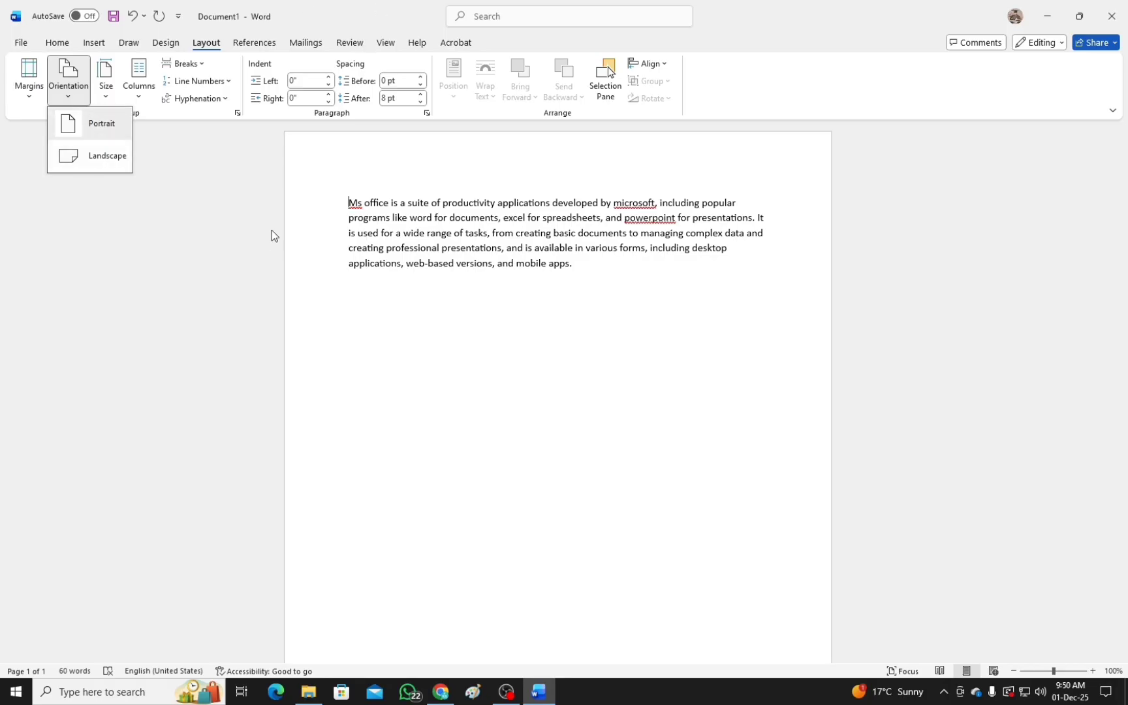
left_click(109, 98)
left_click(107, 91)
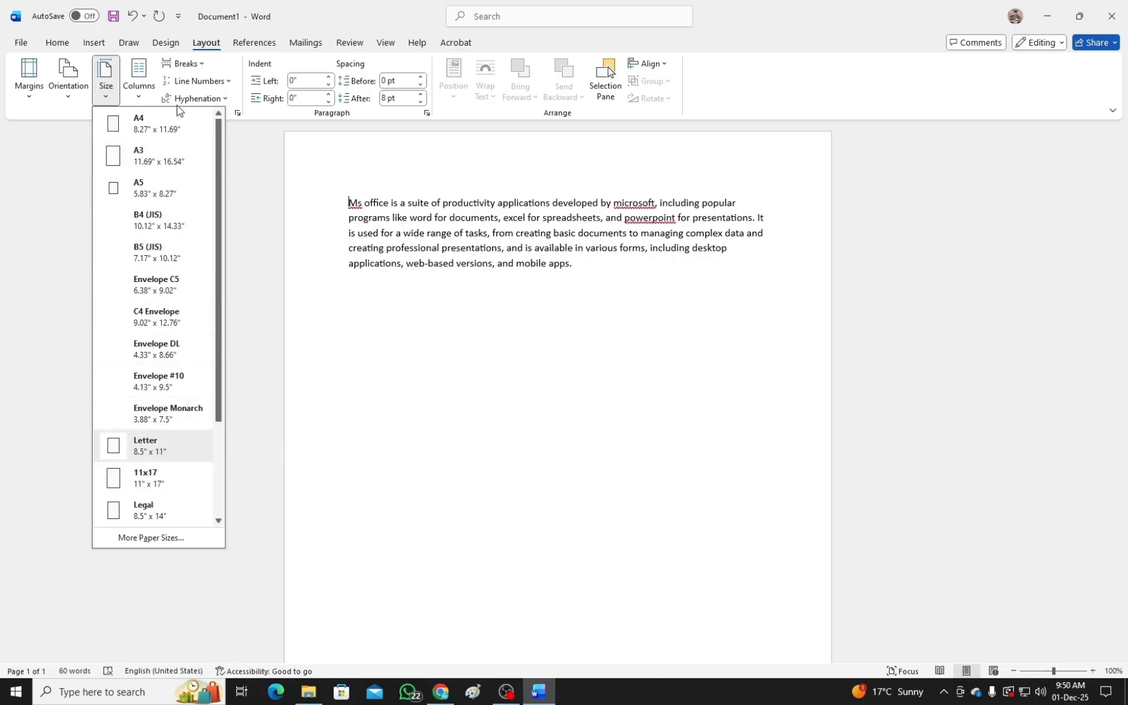
left_click(39, 189)
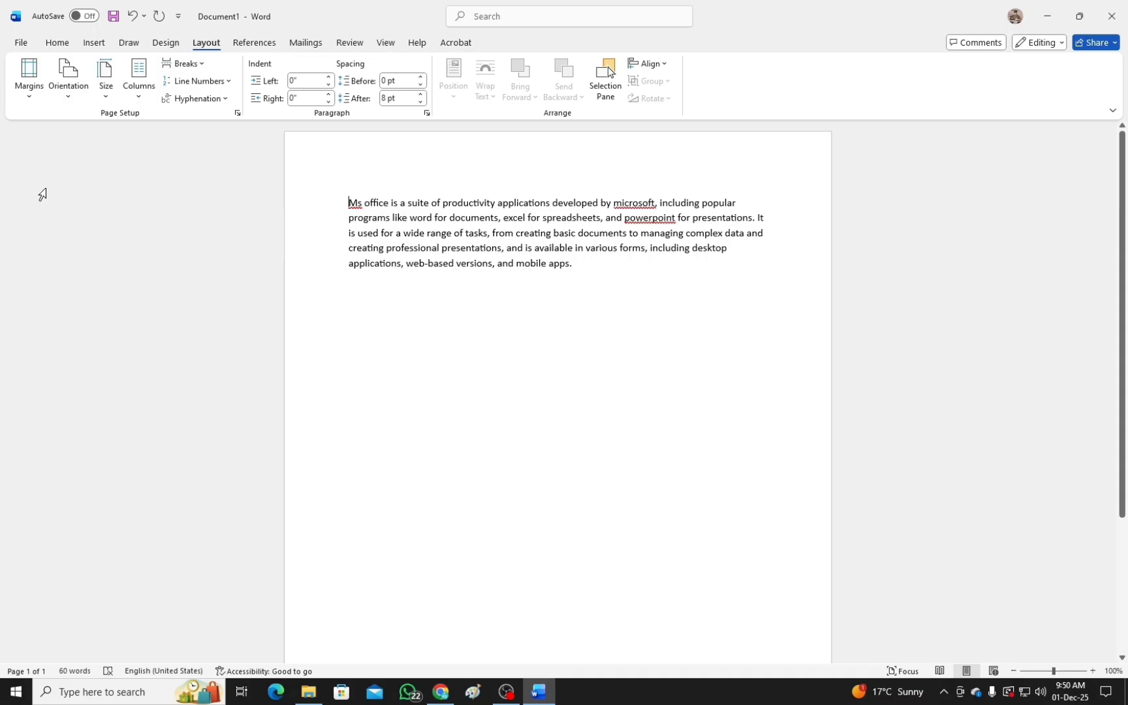
left_click(135, 100)
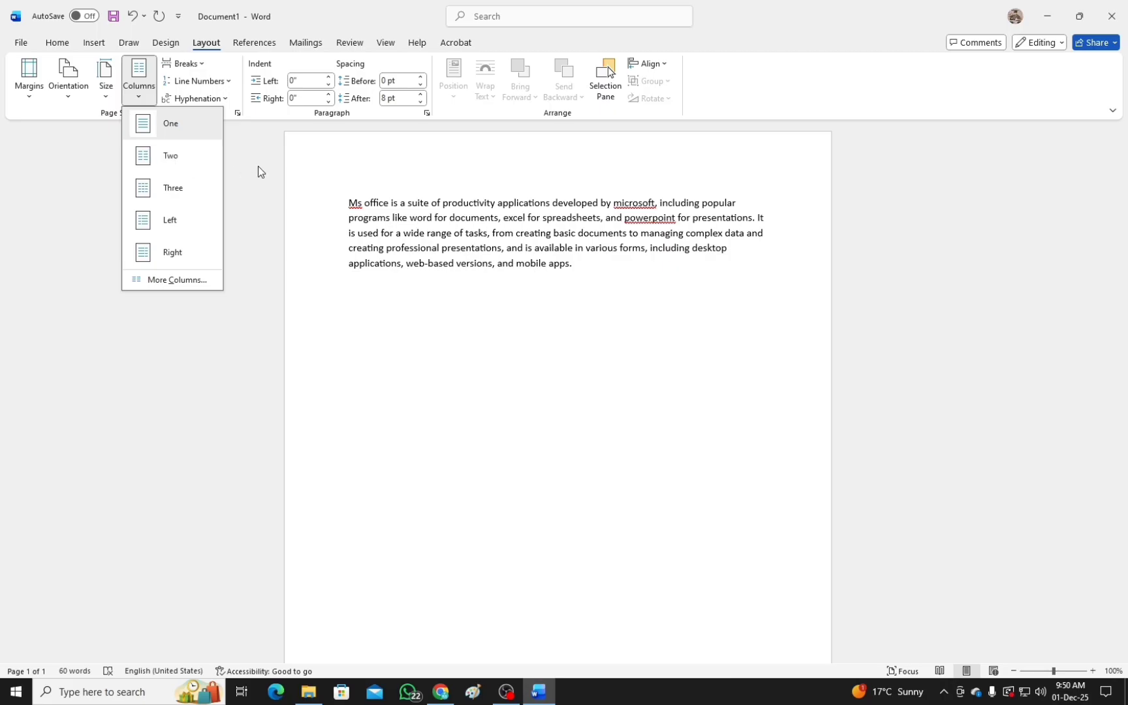
left_click(68, 186)
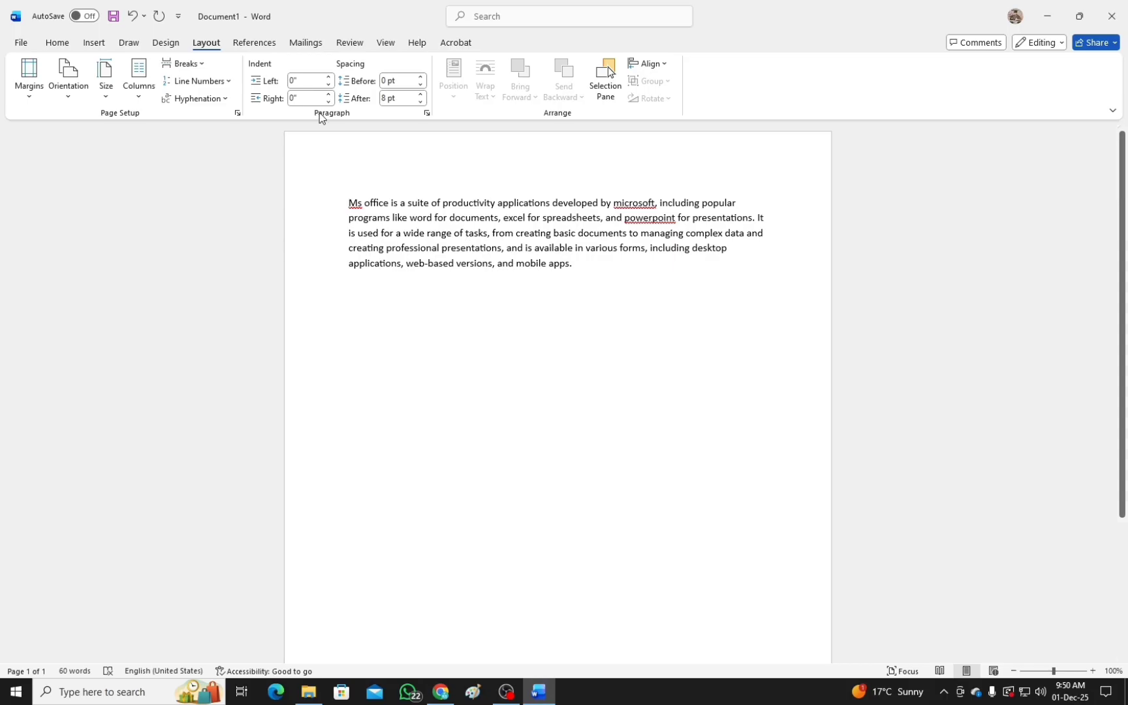
Review the References, Mailings, Review, View, Draw and Design tools and return to the Home tools.
left_click(256, 42)
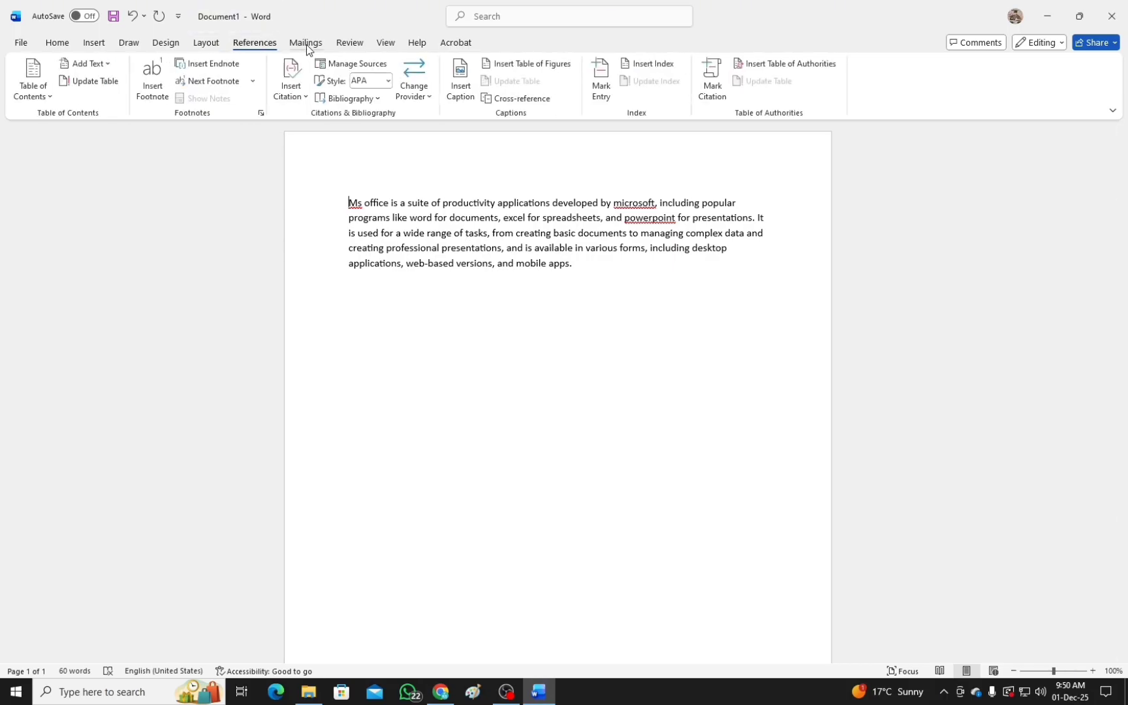
left_click(306, 44)
left_click(350, 43)
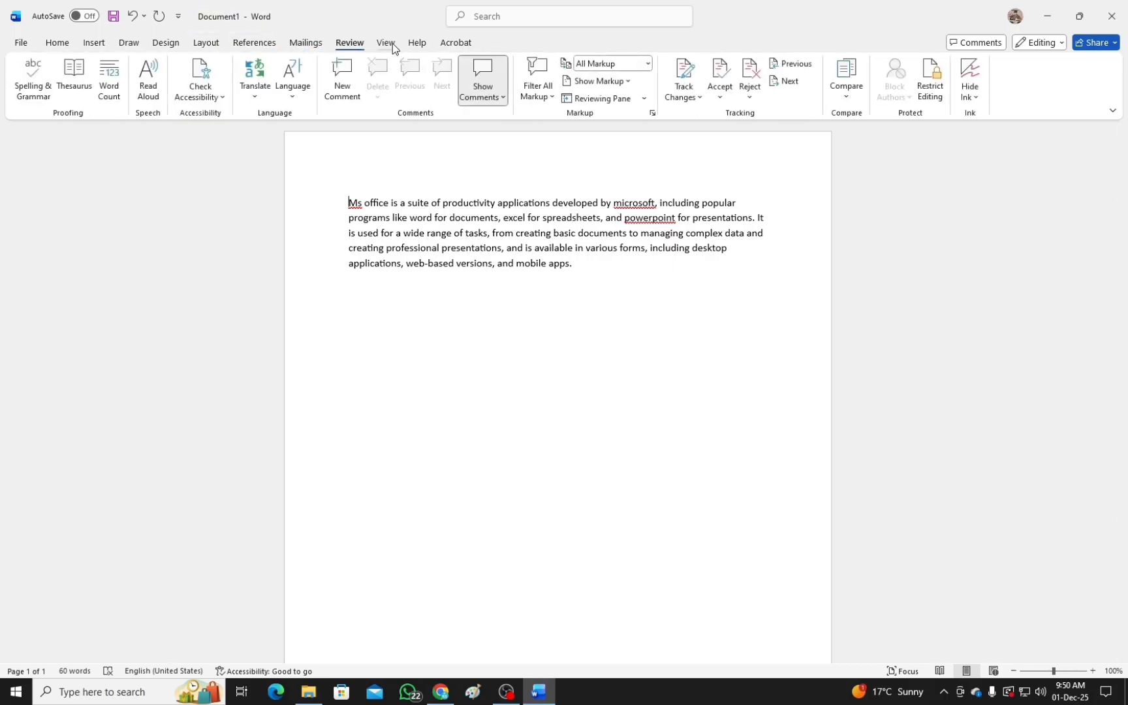
left_click(389, 43)
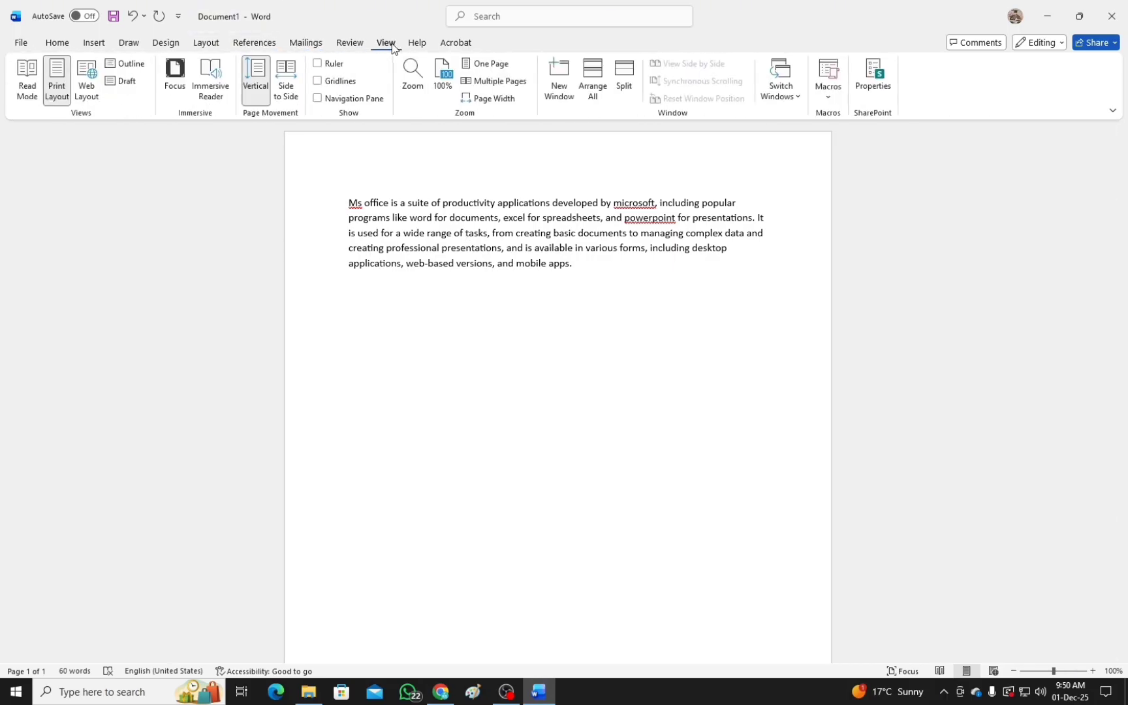
left_click(129, 42)
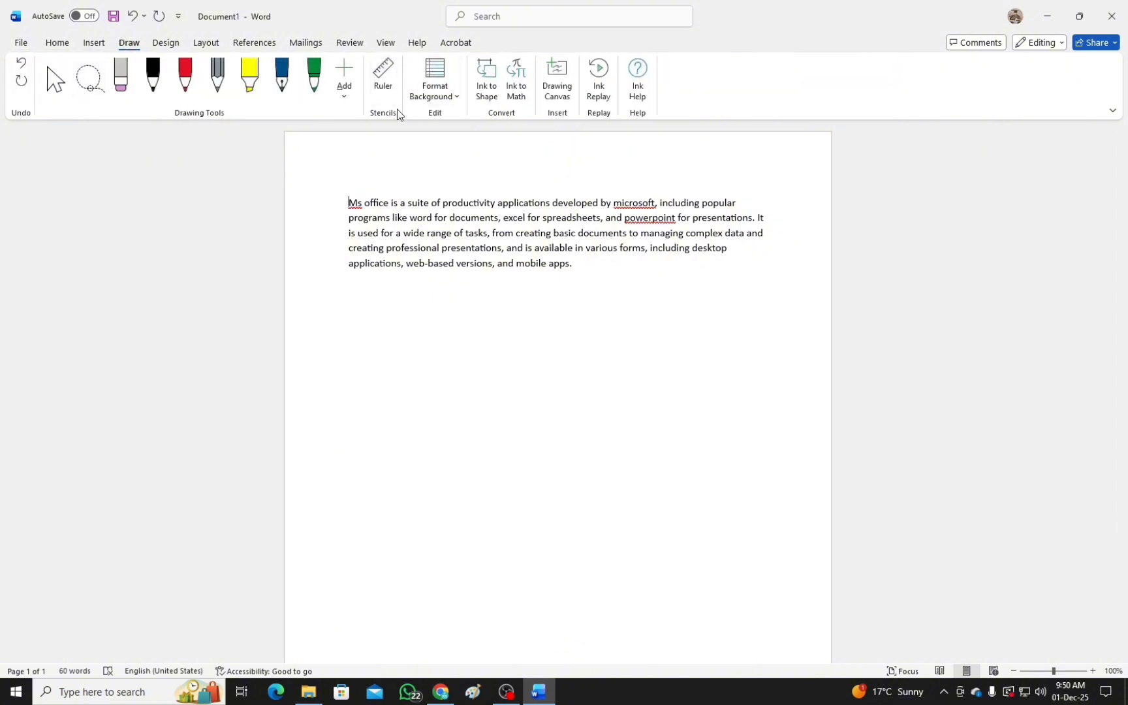
left_click(167, 43)
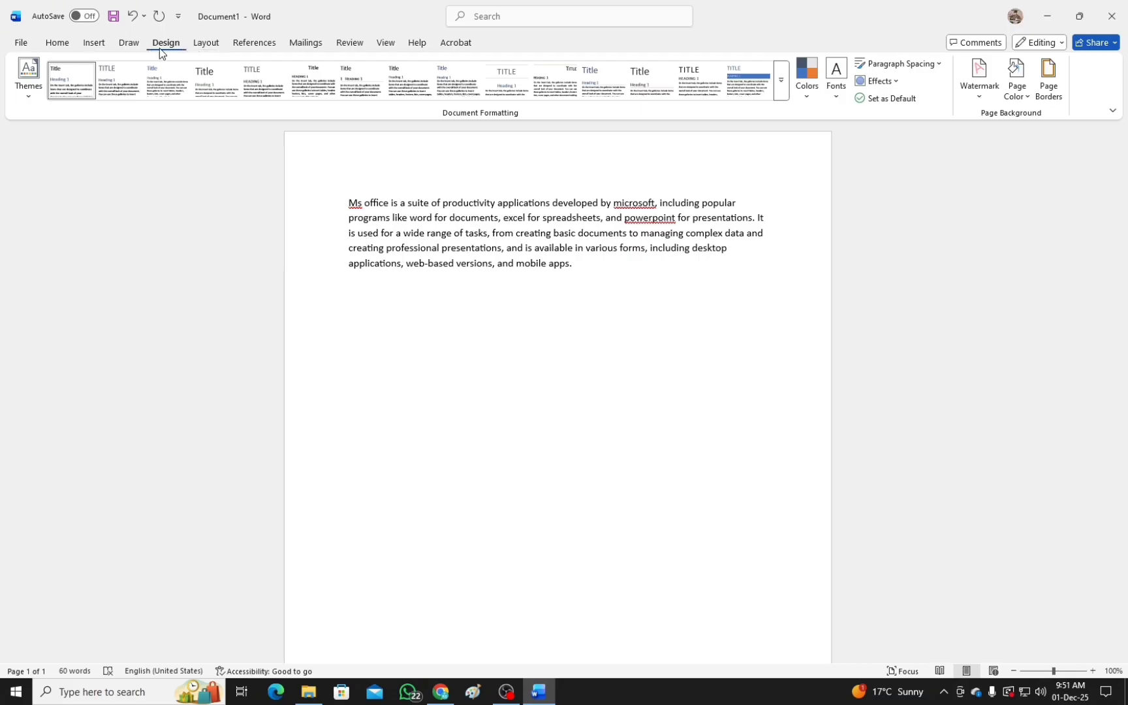
left_click(56, 42)
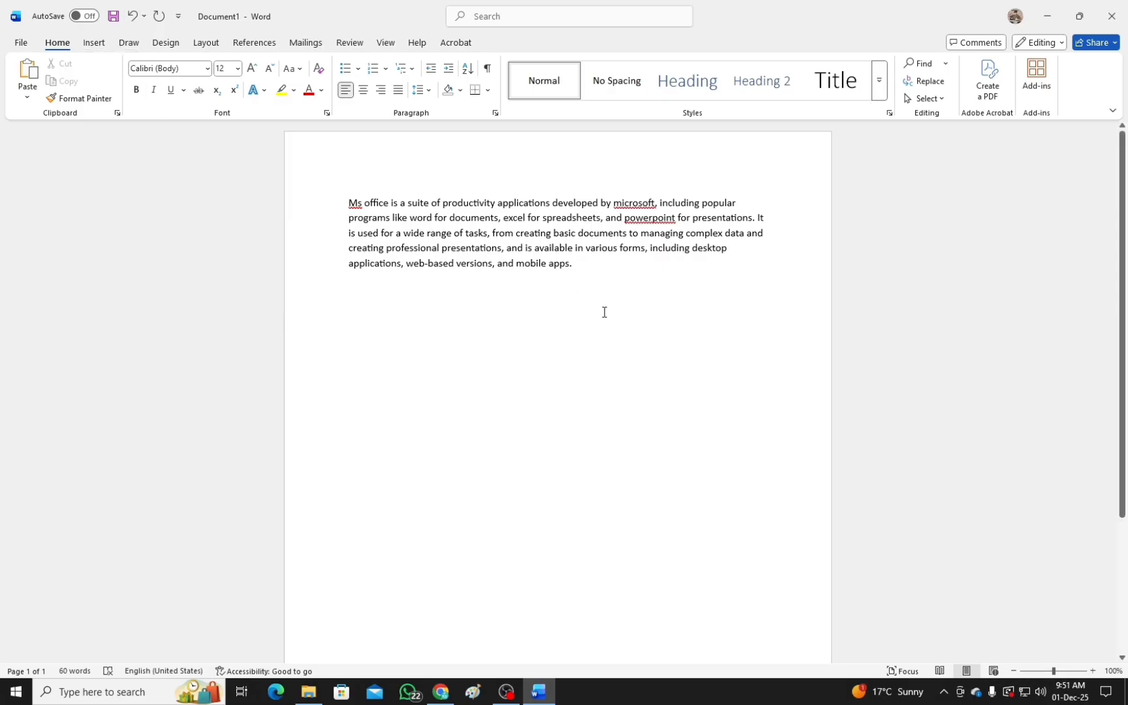
Insert the LOGO picture from the Downloads folder at the end of the paragraph.
left_click(95, 43)
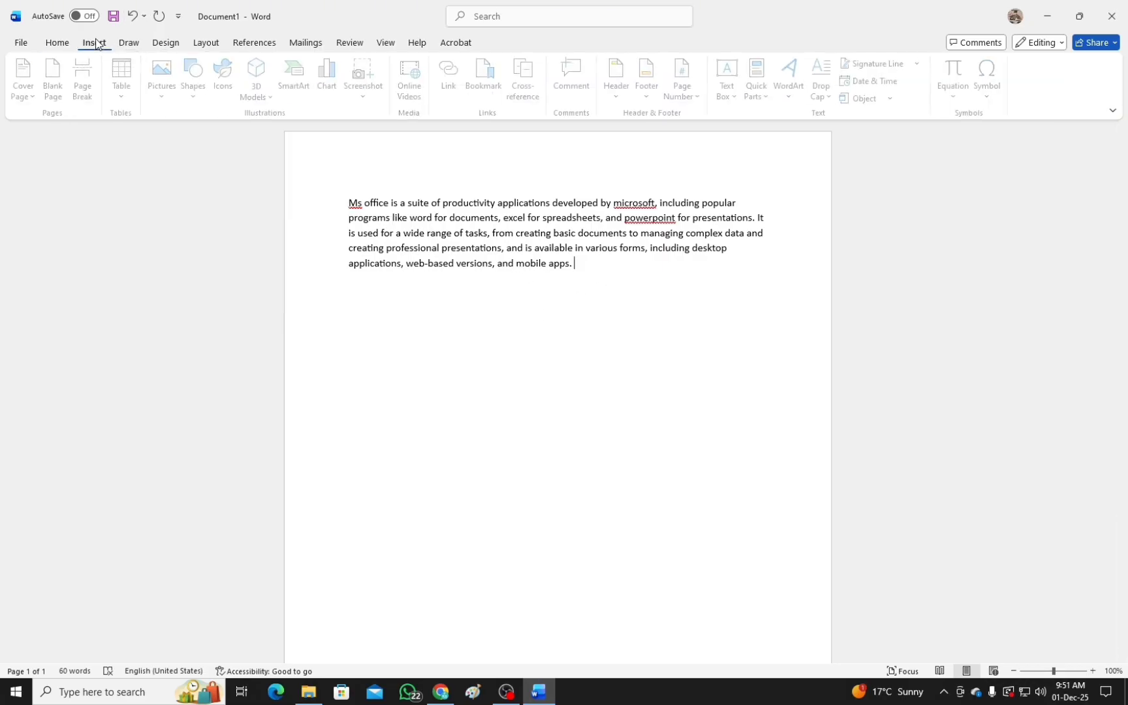
left_click(167, 93)
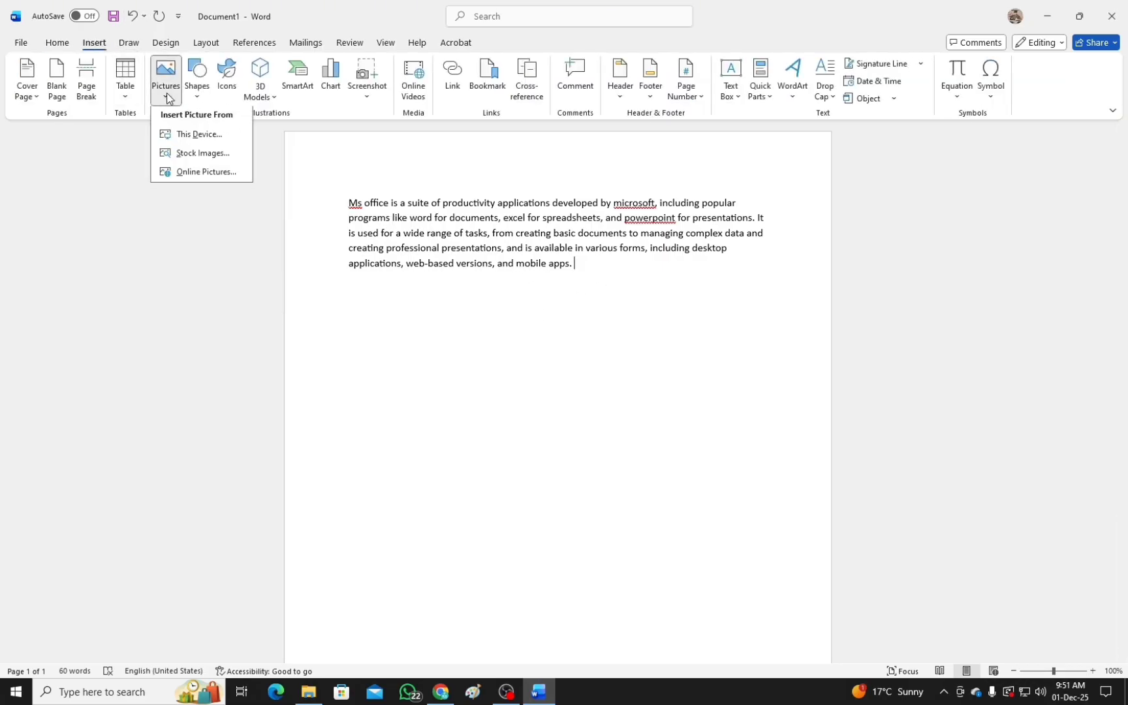
left_click(202, 144)
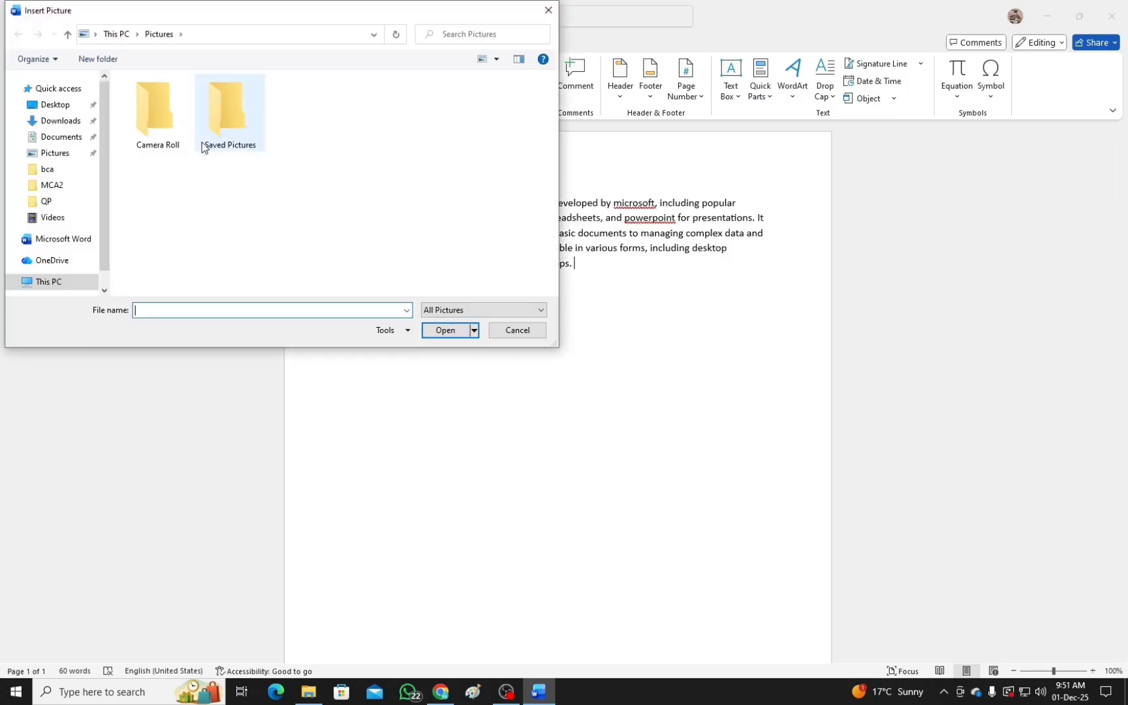
left_click(58, 152)
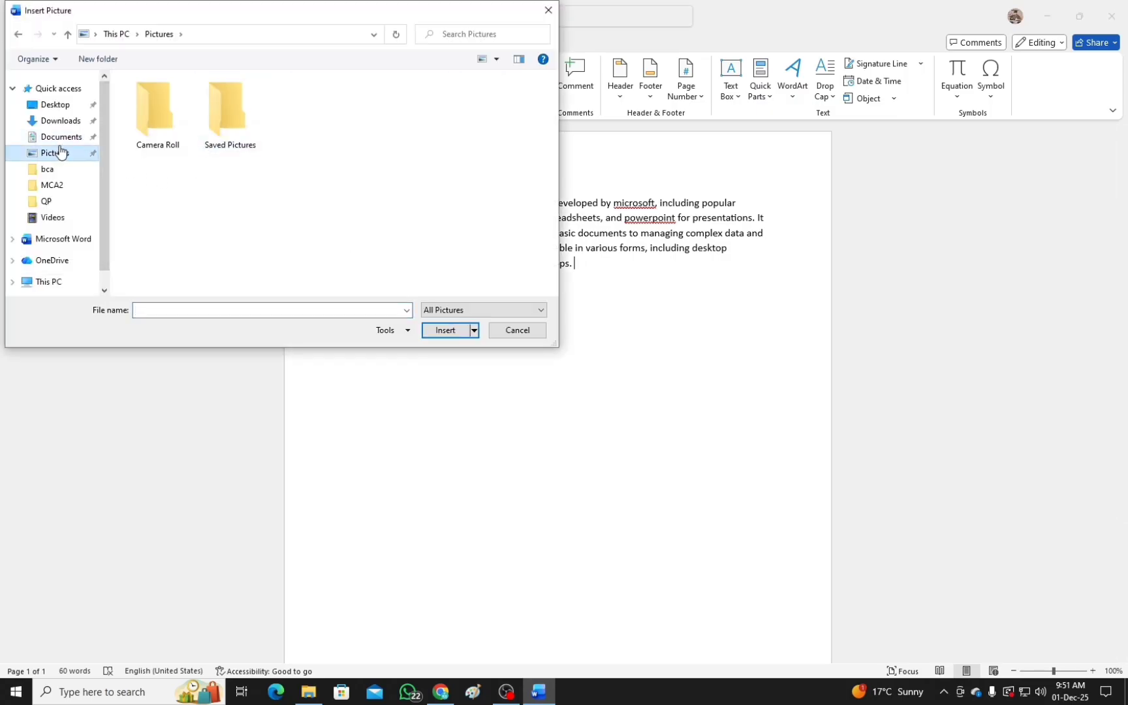
left_click(60, 121)
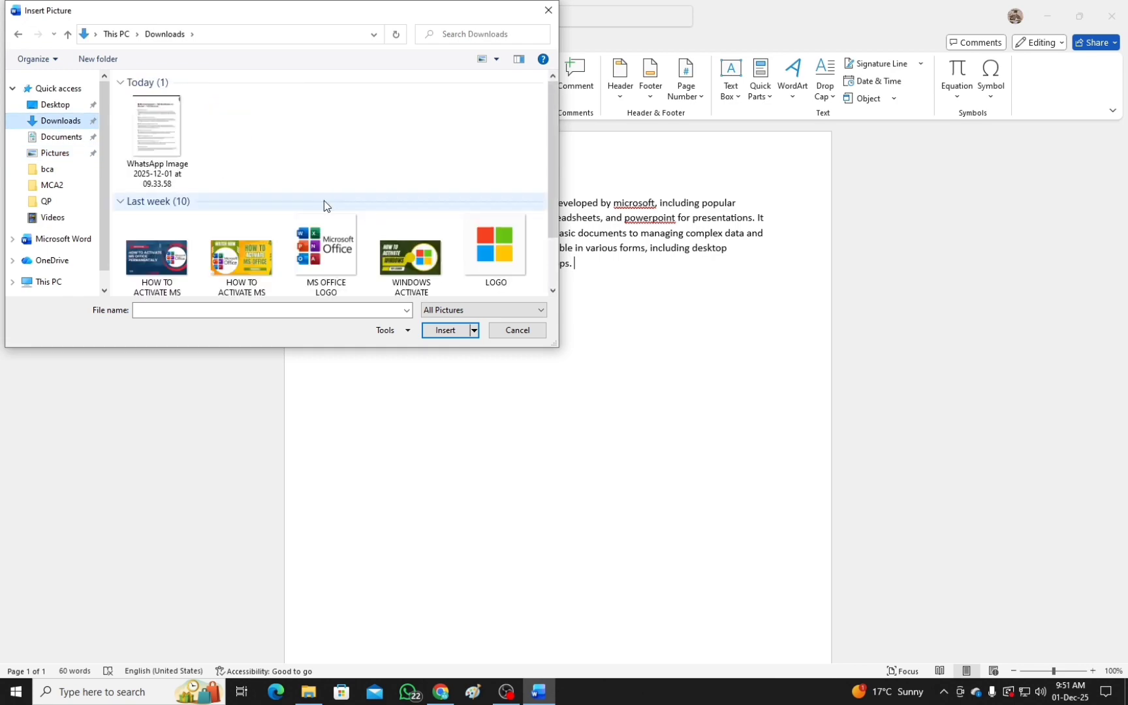
double_click(506, 255)
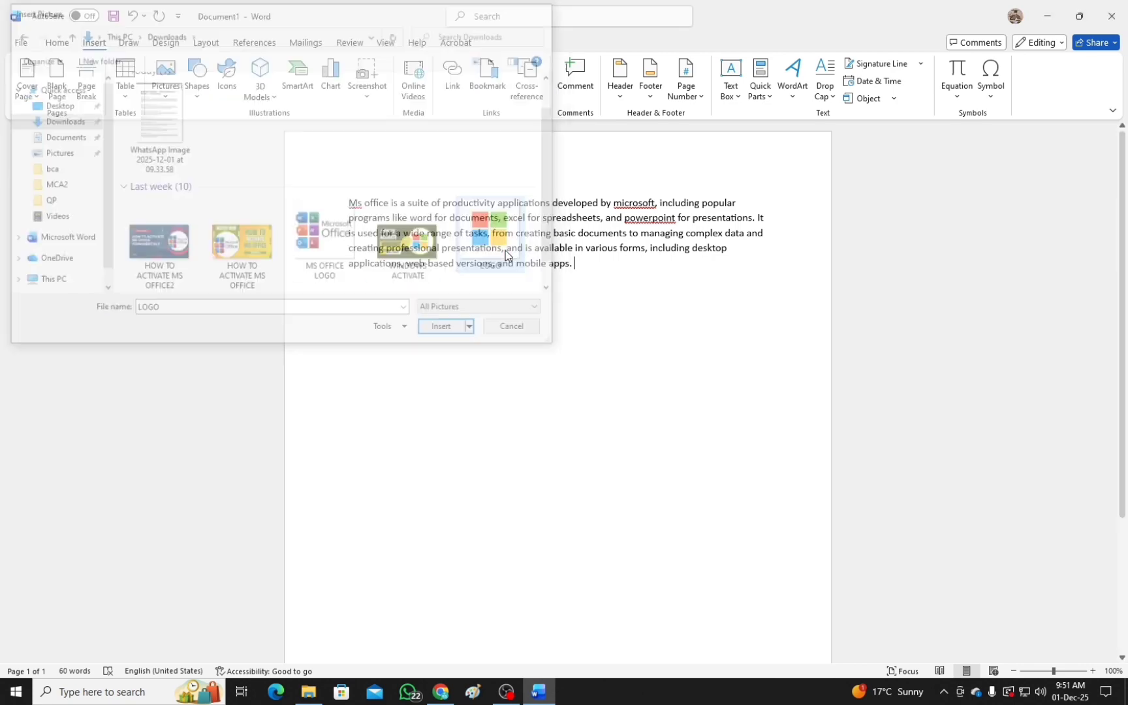
Shrink the inserted logo picture to about 3.71" by 3.71" and try to move it on the page.
left_click_drag(605, 321, 585, 465)
left_click_drag(772, 287, 560, 458)
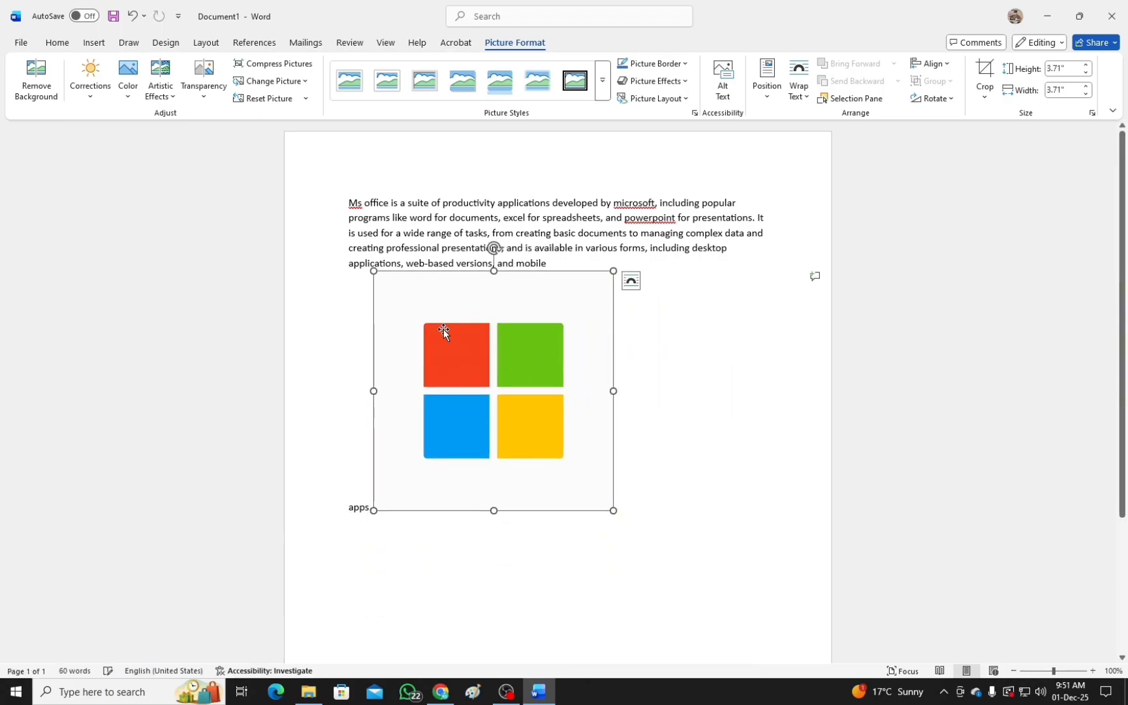
left_click_drag(446, 330, 514, 386)
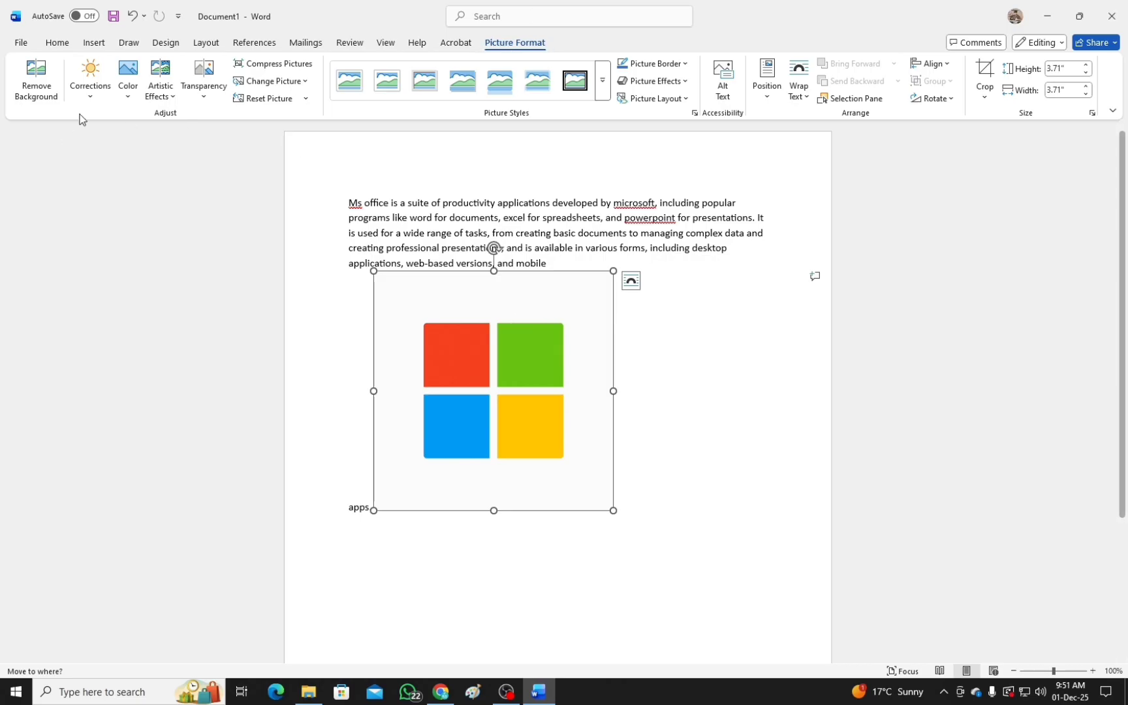
Set the logo picture's text wrapping to Behind Text and move it slightly up to overlap the paragraph's last lines.
left_click(769, 98)
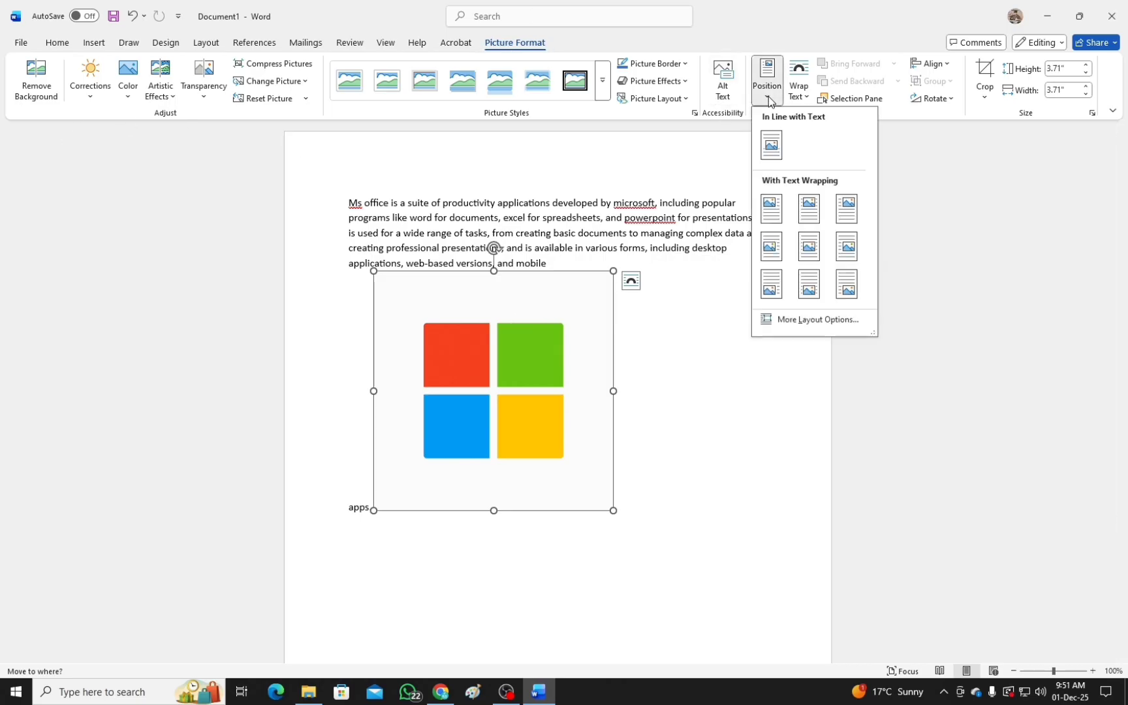
left_click(802, 97)
left_click(802, 97)
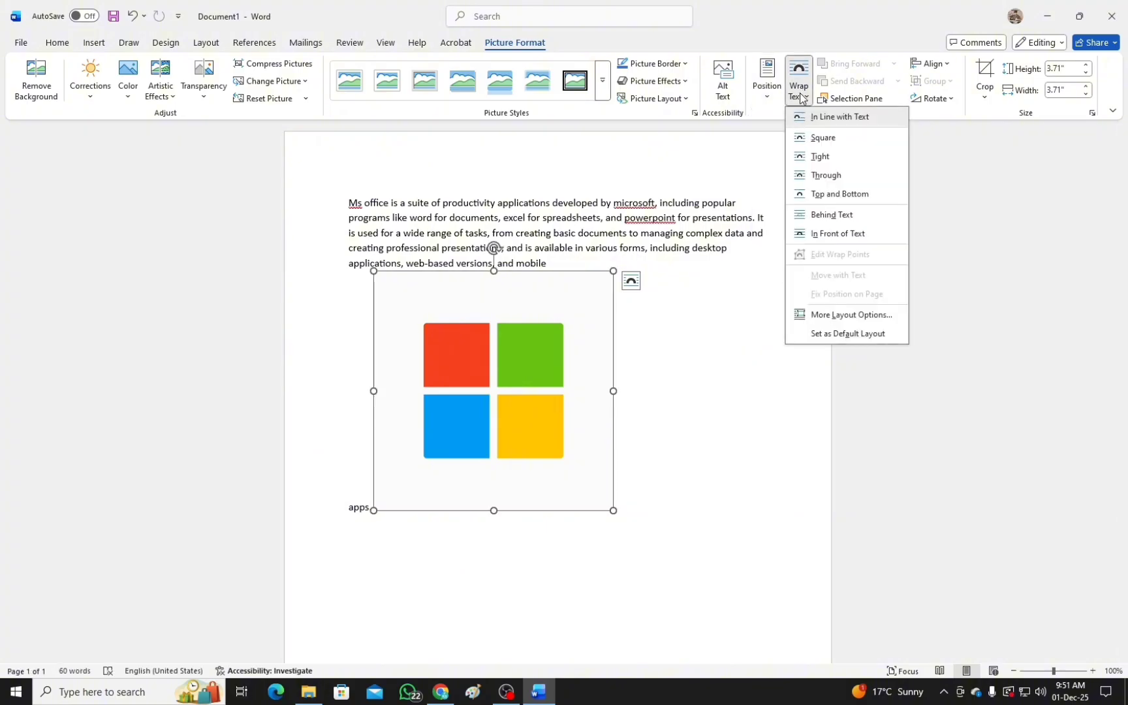
left_click(834, 218)
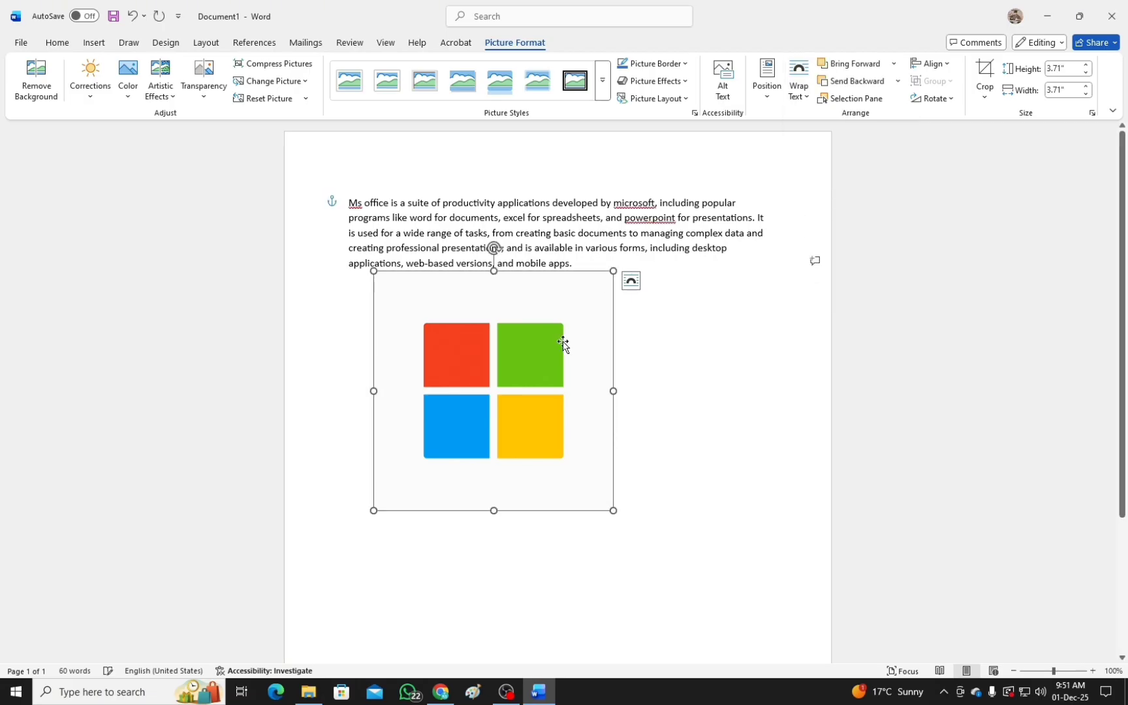
left_click_drag(506, 375, 519, 344)
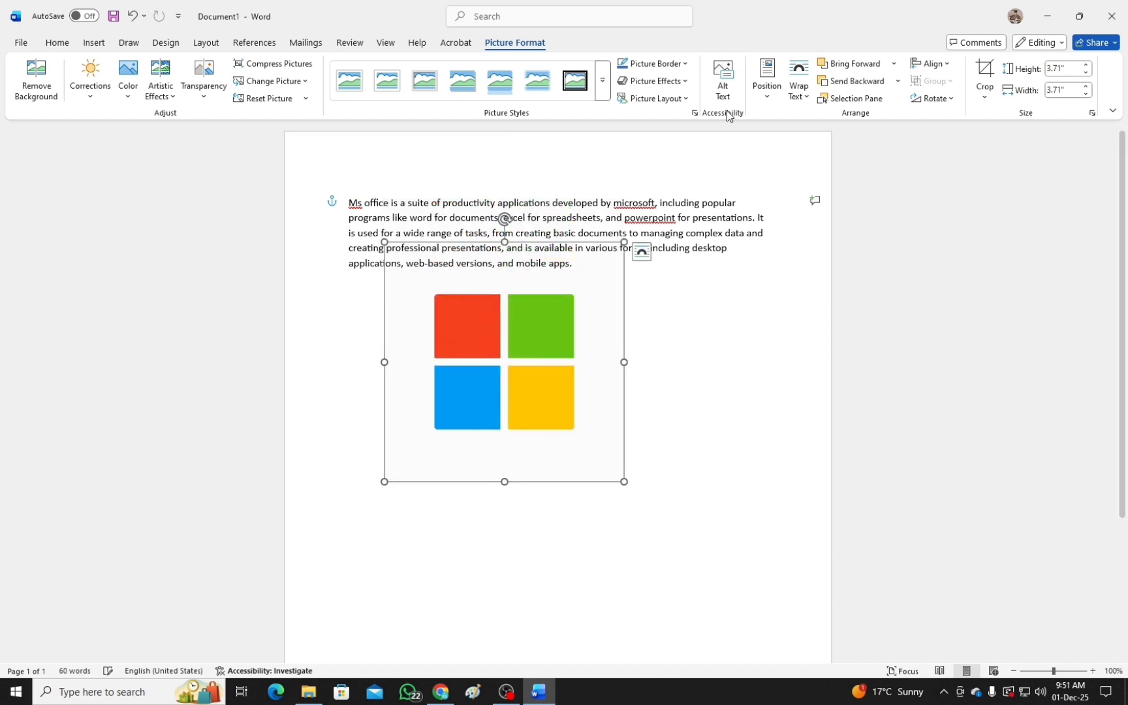
Change the logo picture's text wrapping to In Front of Text.
left_click(808, 99)
left_click(843, 234)
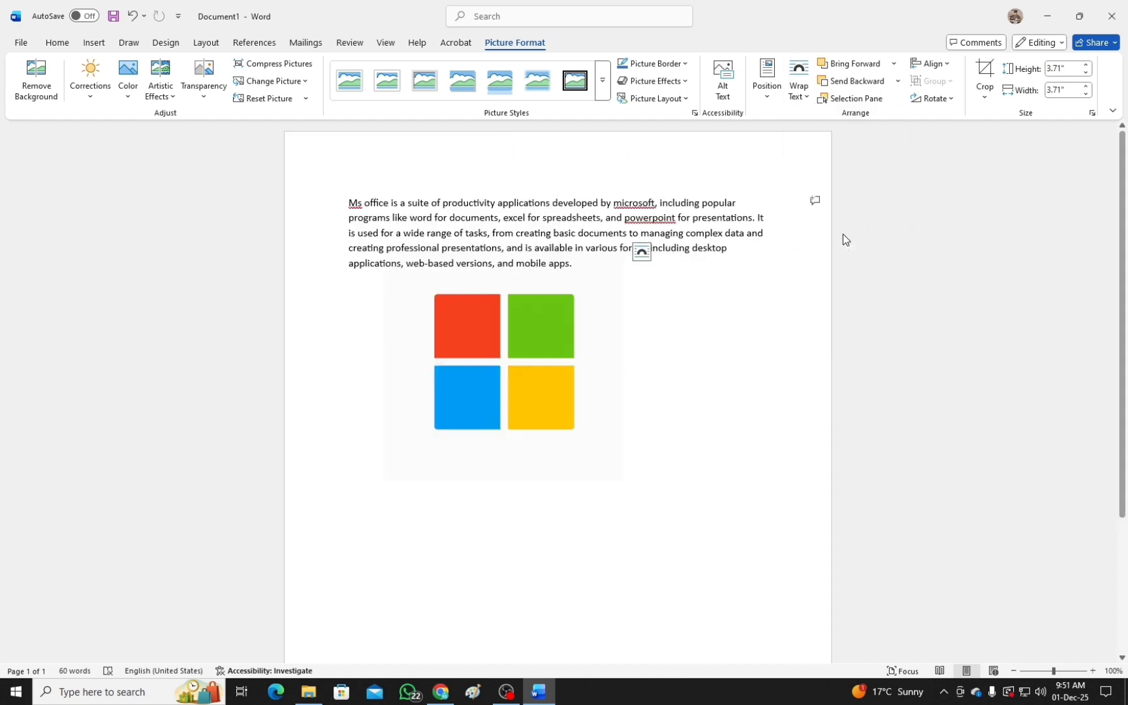
Move the logo picture down so it sits clear below the paragraph's last line.
left_click(537, 350)
left_click_drag(494, 343, 517, 382)
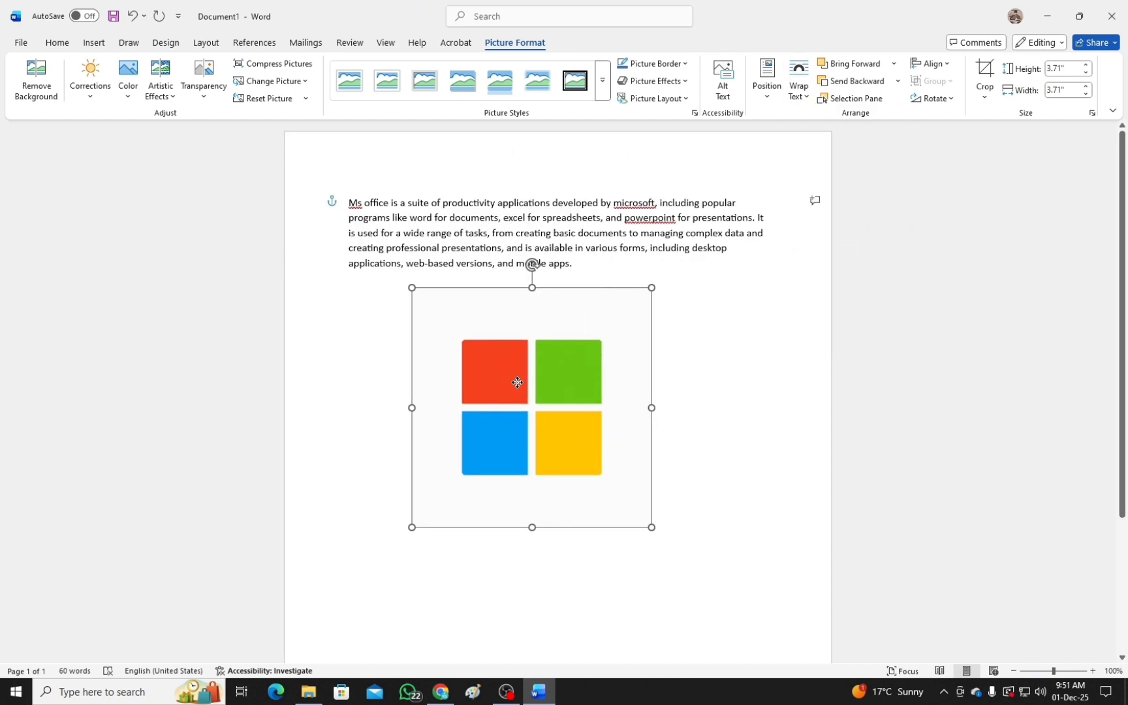
left_click(734, 325)
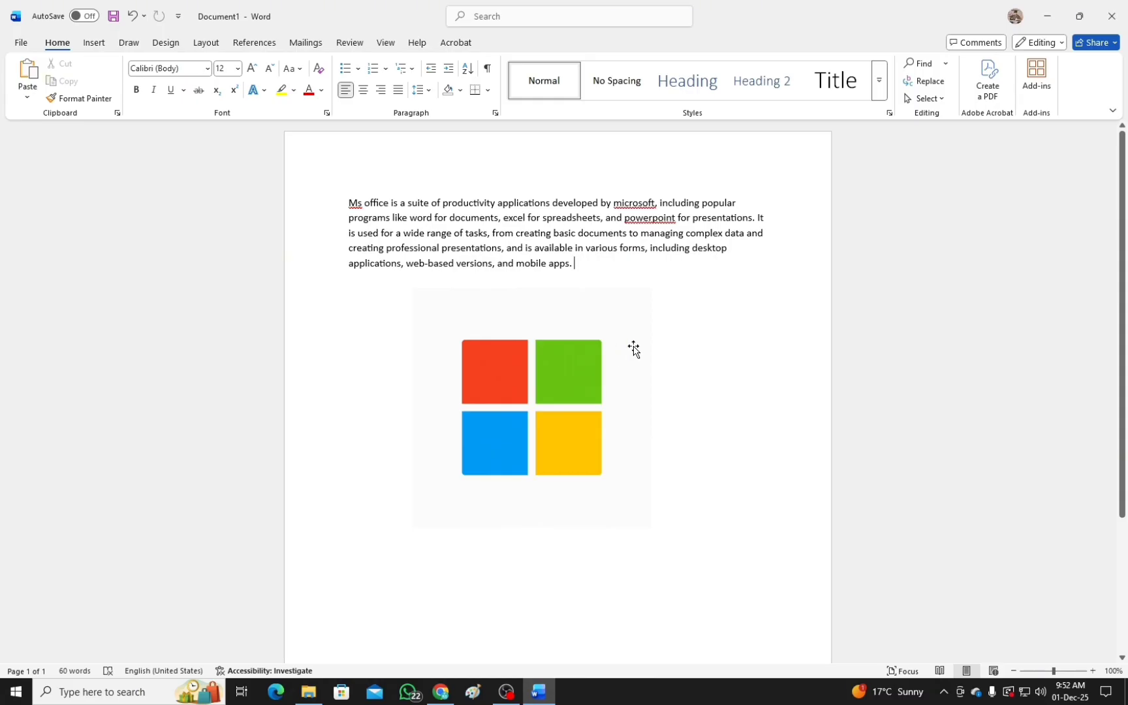
Shift the logo picture slightly further down and delete it from the document.
left_click_drag(348, 200, 585, 253)
left_click(548, 396)
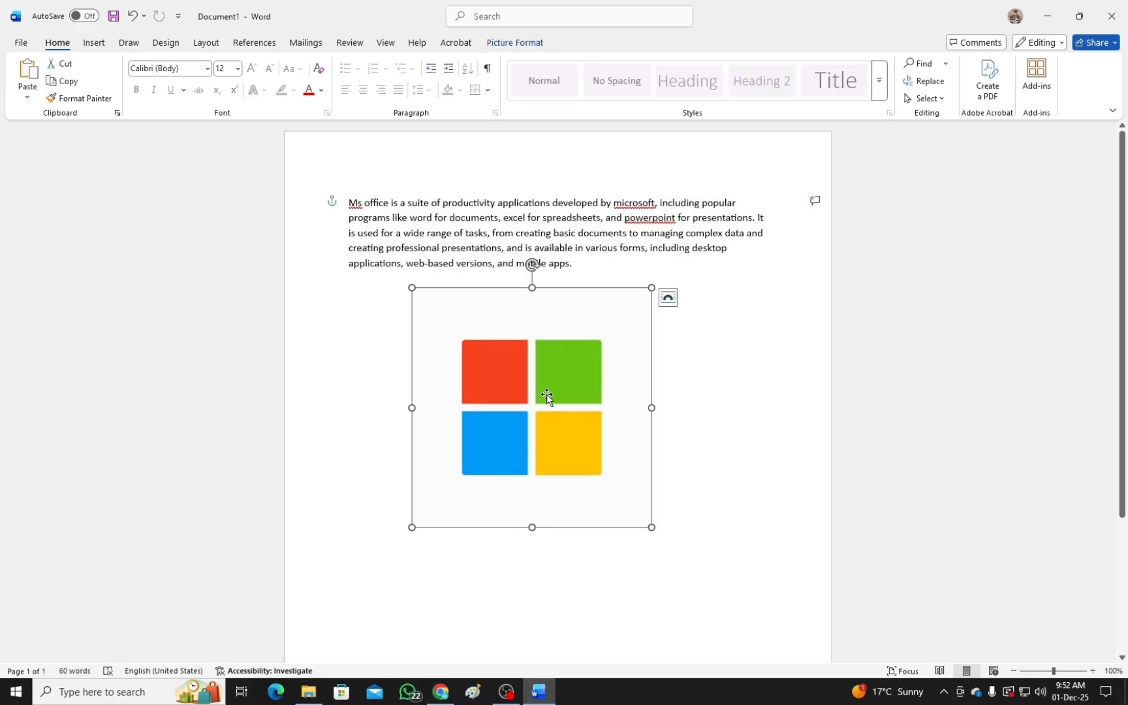
mouse_move(549, 388)
left_mouse_down()
mouse_move(672, 385)
mouse_move(555, 397)
left_mouse_up()
left_click(515, 43)
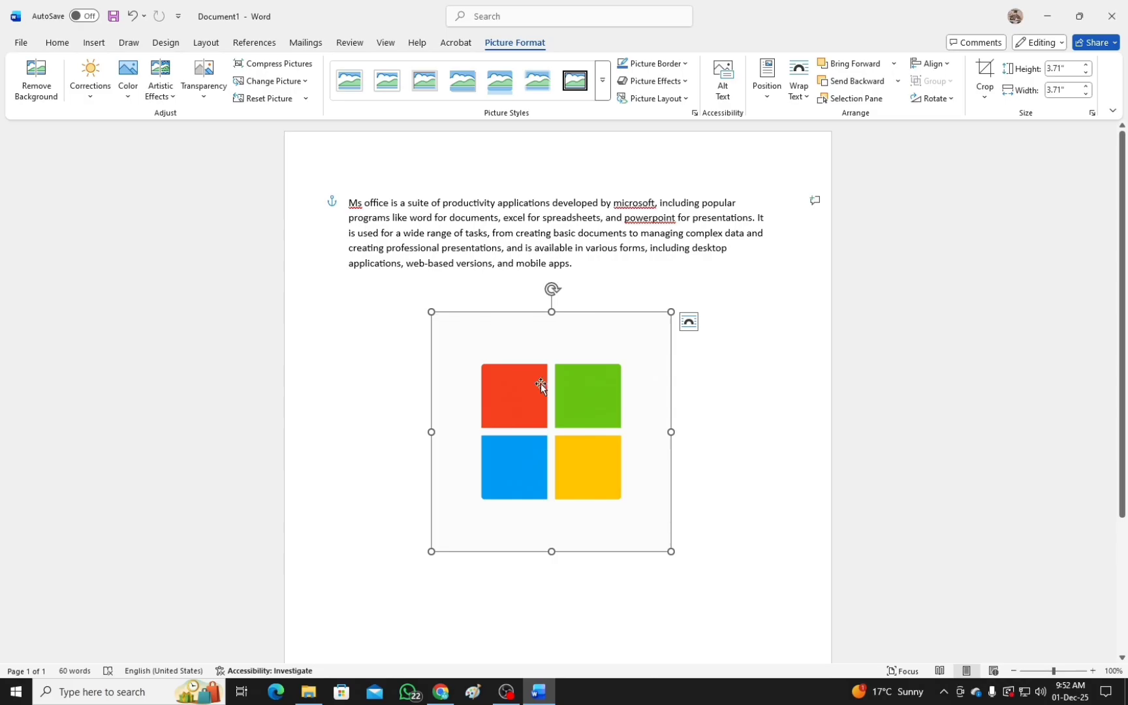
key("Delete")
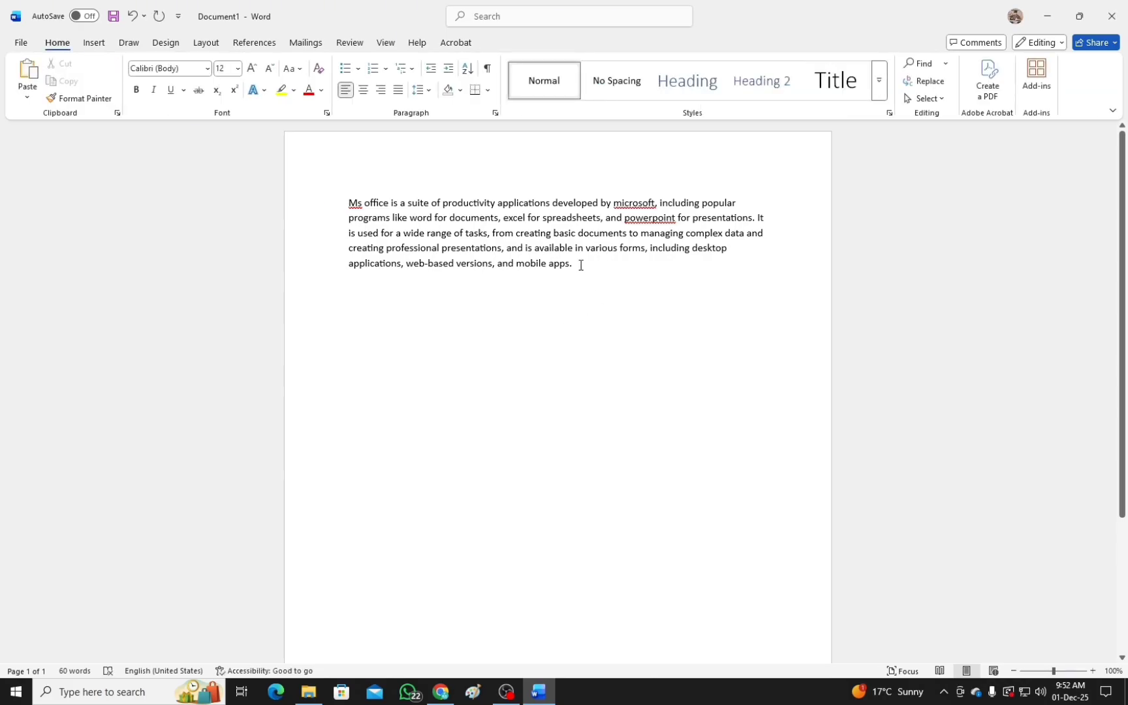
Turn bold on and off again for the whole paragraph.
left_click_drag(581, 263, 344, 208)
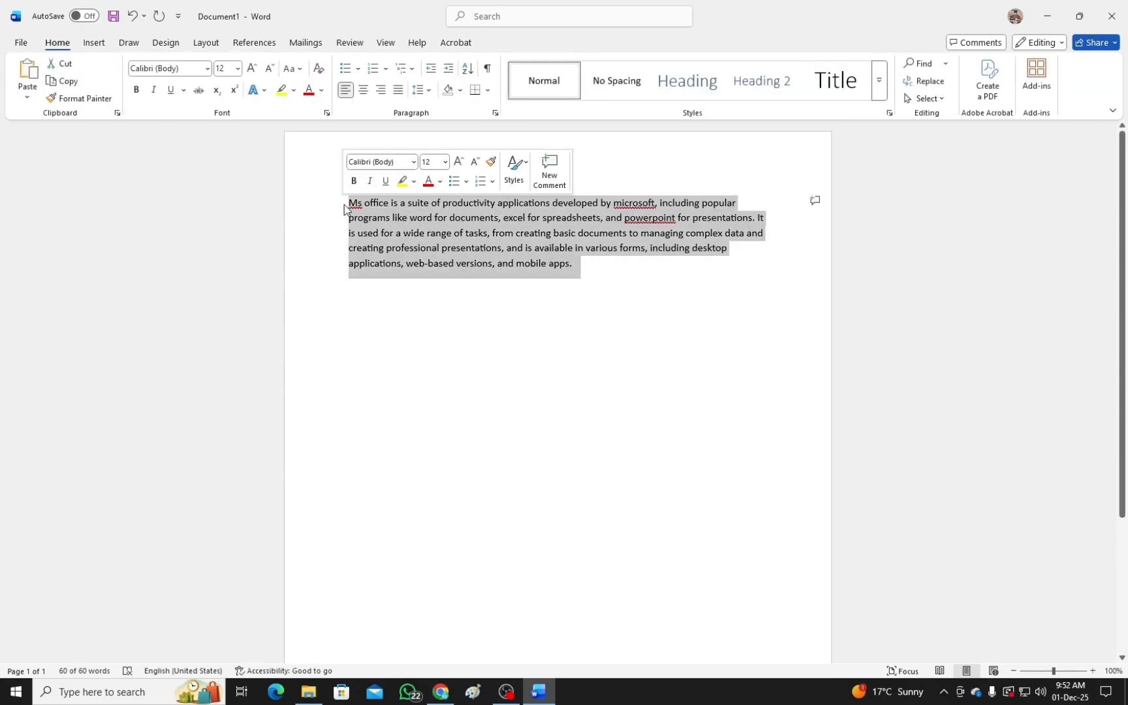
key("ctrl+b")
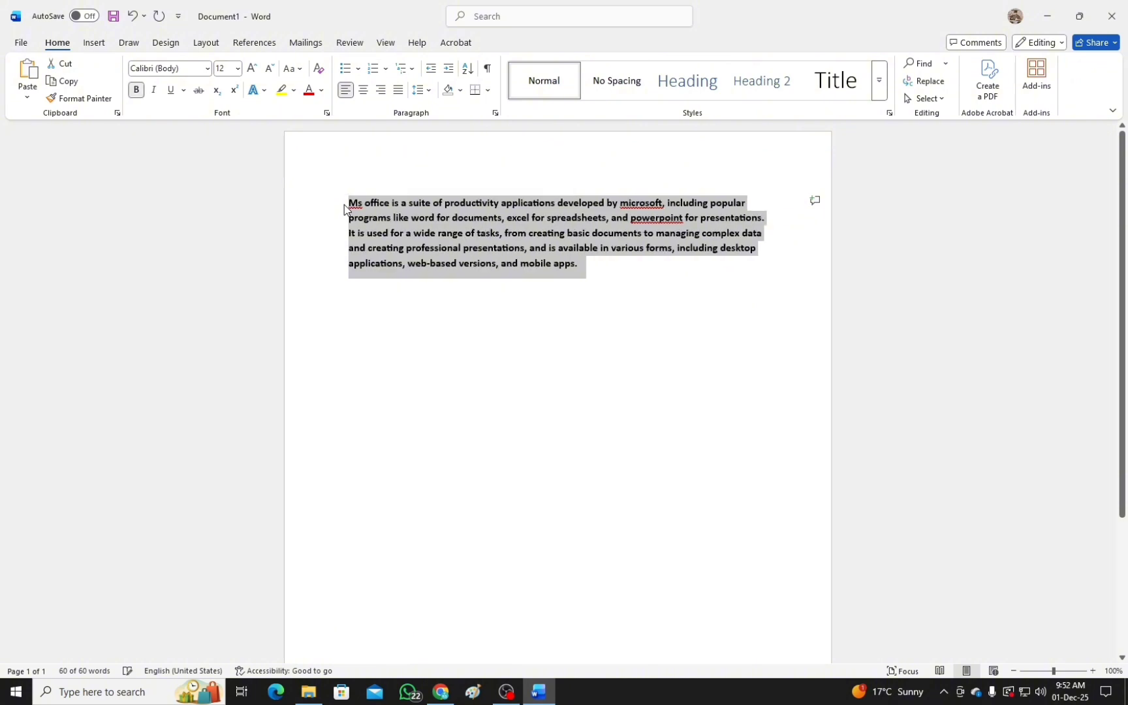
key("ctrl+b")
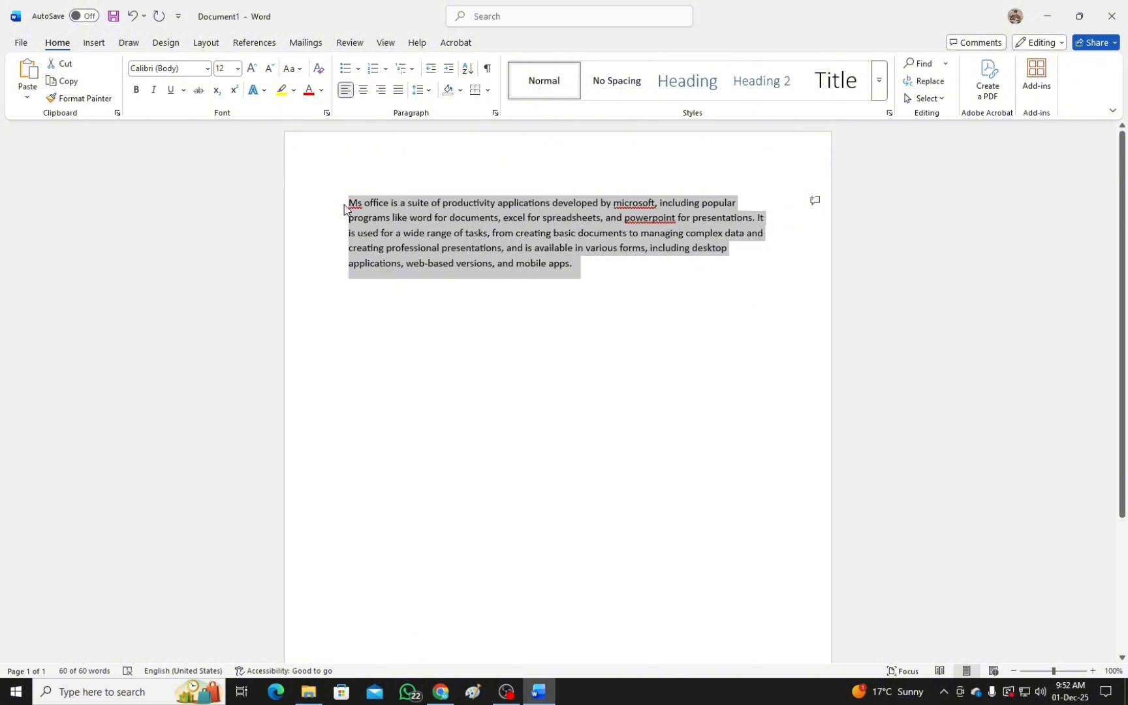
left_click(136, 90)
key("ctrl+b")
Select and deselect the whole document, and view its print preview without printing.
left_click(486, 327)
key("ctrl+a")
left_click(575, 371)
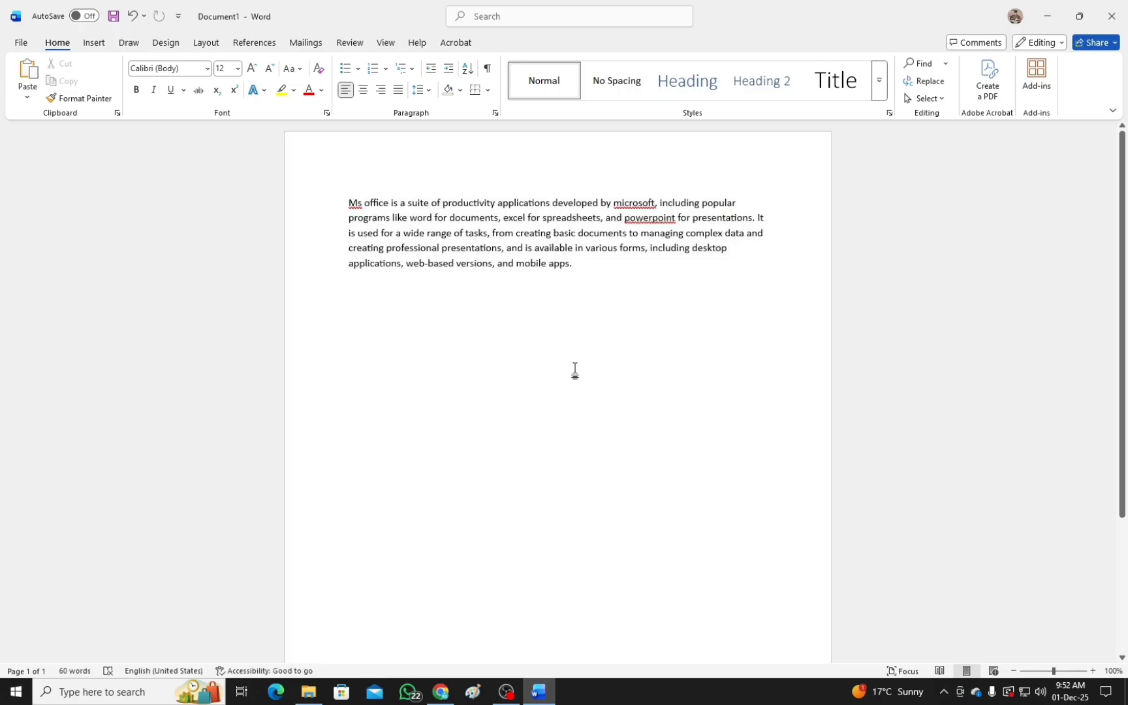
key("ctrl+p")
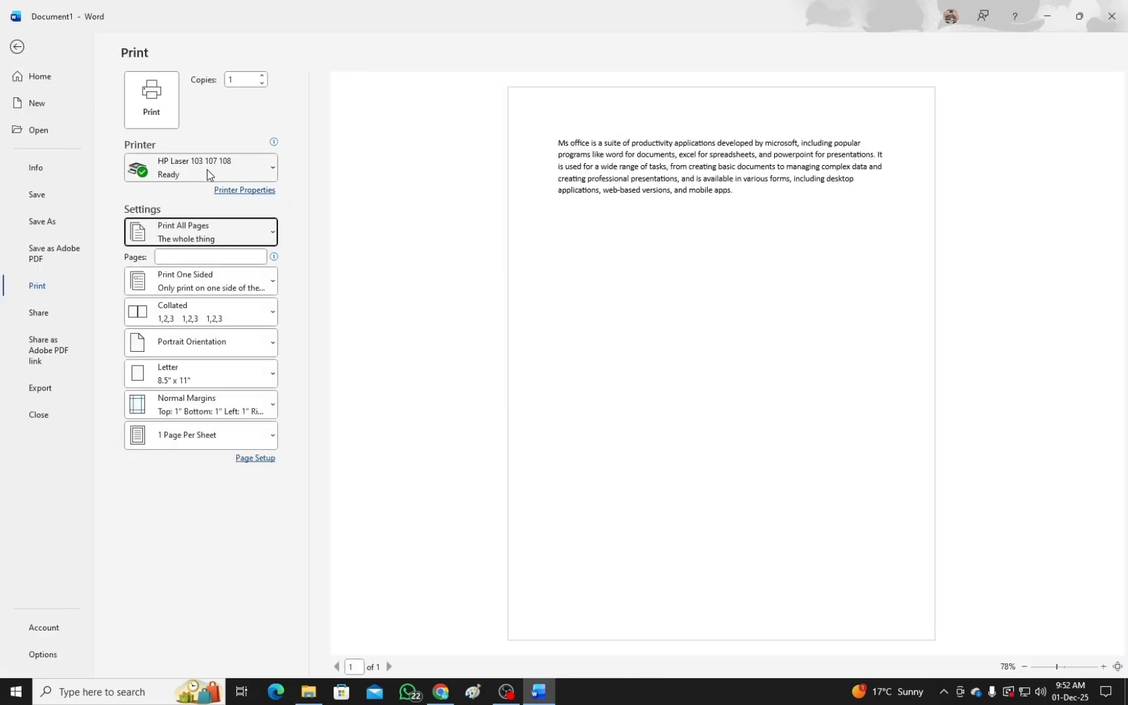
key("Escape")
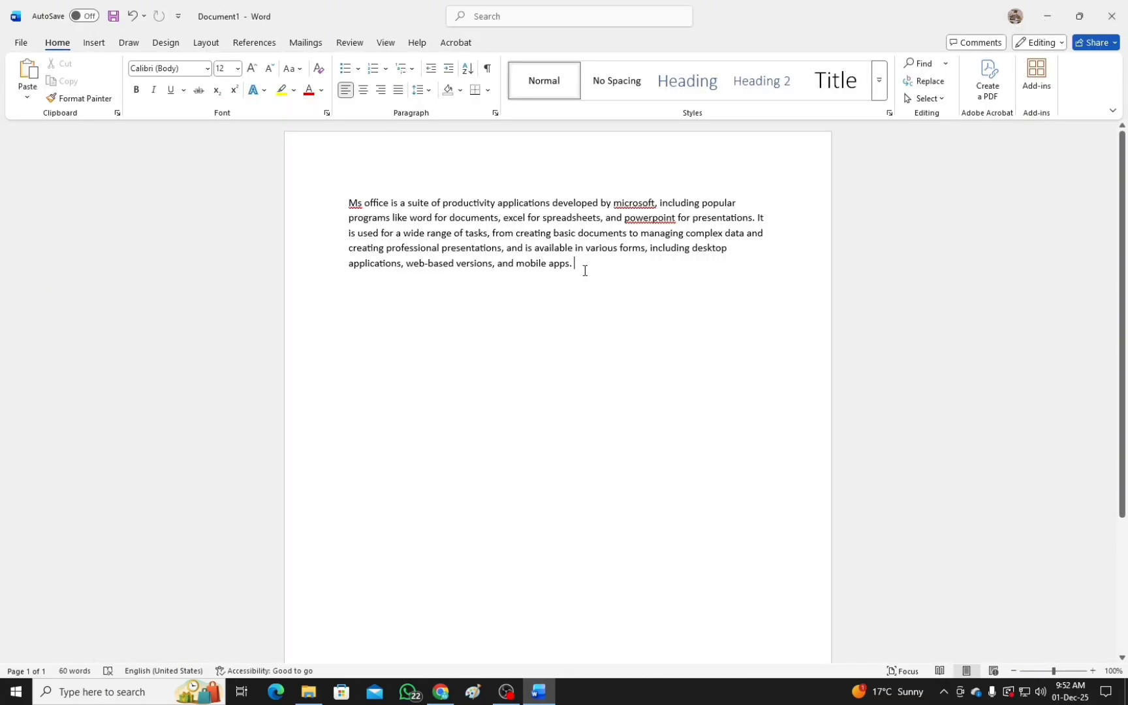
Enter the filler text "zsdfsf" after the paragraph, erase it and undo the recent edits.
type("zsdfsf")
key("BackSpace")
key("BackSpace")
key("BackSpace")
key("BackSpace")
key("BackSpace")
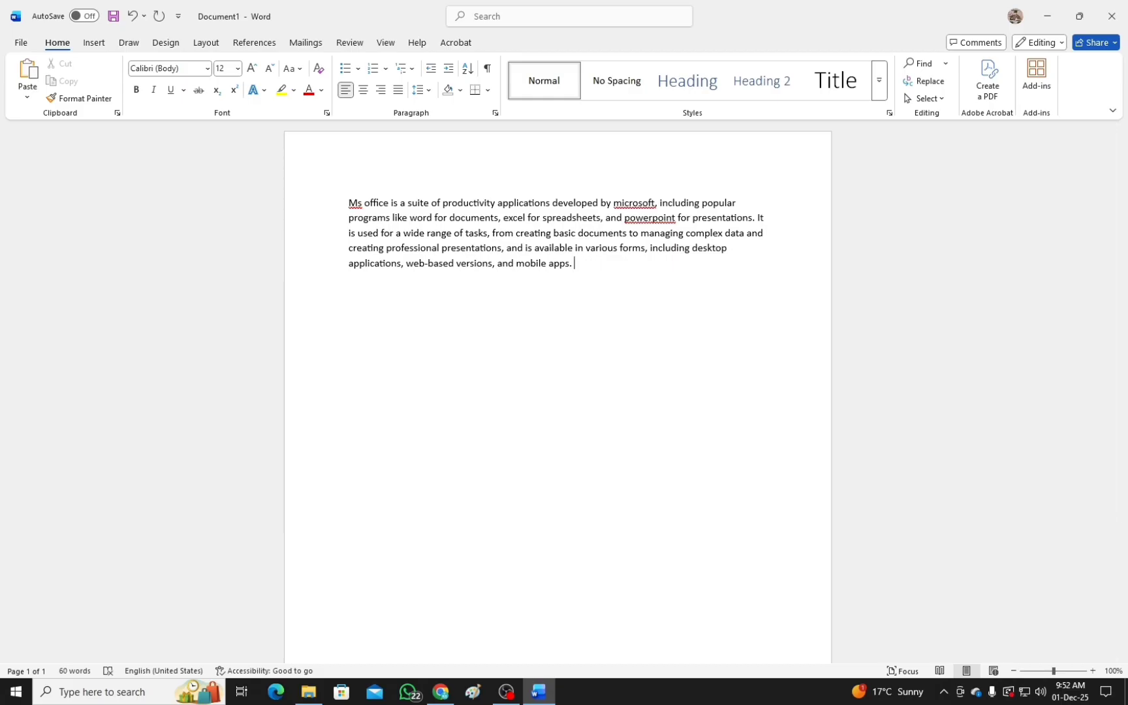
key("ctrl+z")
key("ctrl+z")
key("ctrl+z")
key("ctrl+z")
key("ctrl+z")
key("ctrl+z")
key("ctrl+z")
Bring up the save prompt for the document and cancel it.
key("ctrl+s")
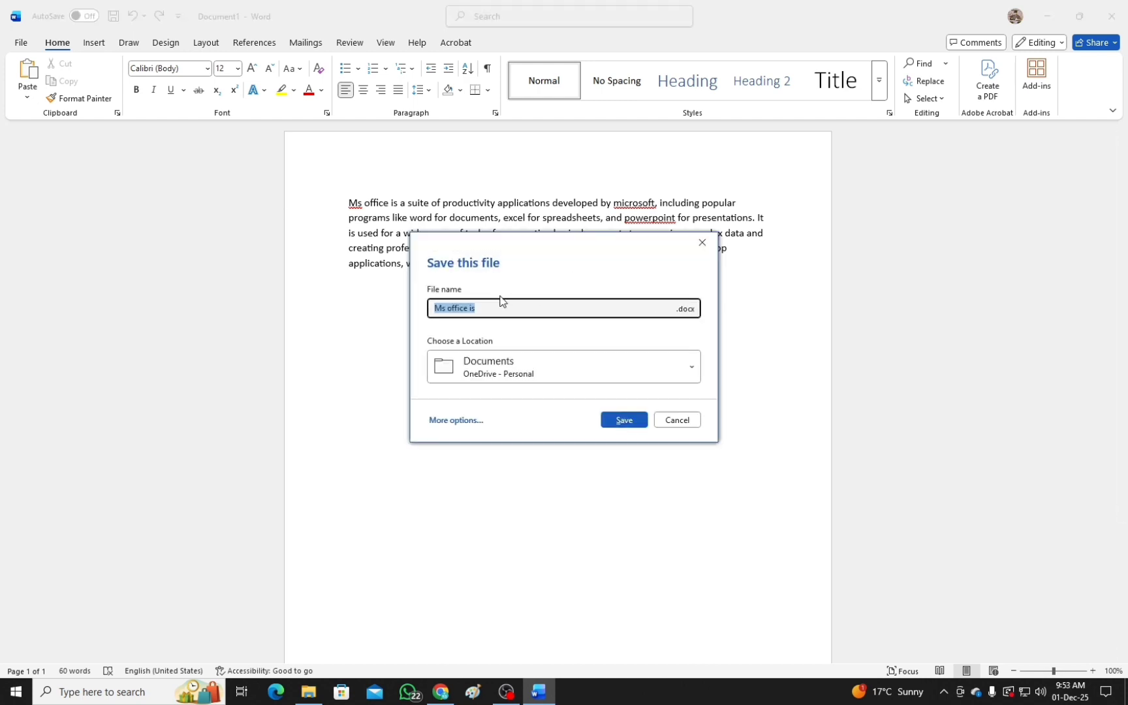
key("Escape")
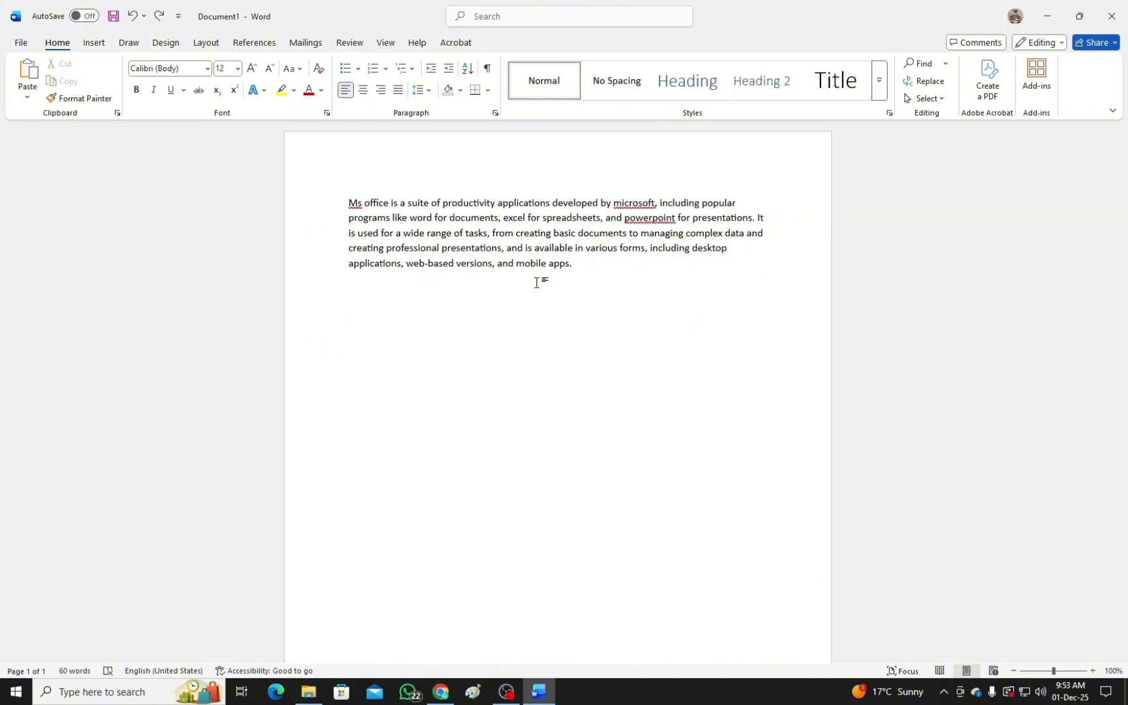
With the paragraph selected, look through the insertion, drawing, design and page layout tools, and clear the selection.
left_click_drag(576, 265, 337, 191)
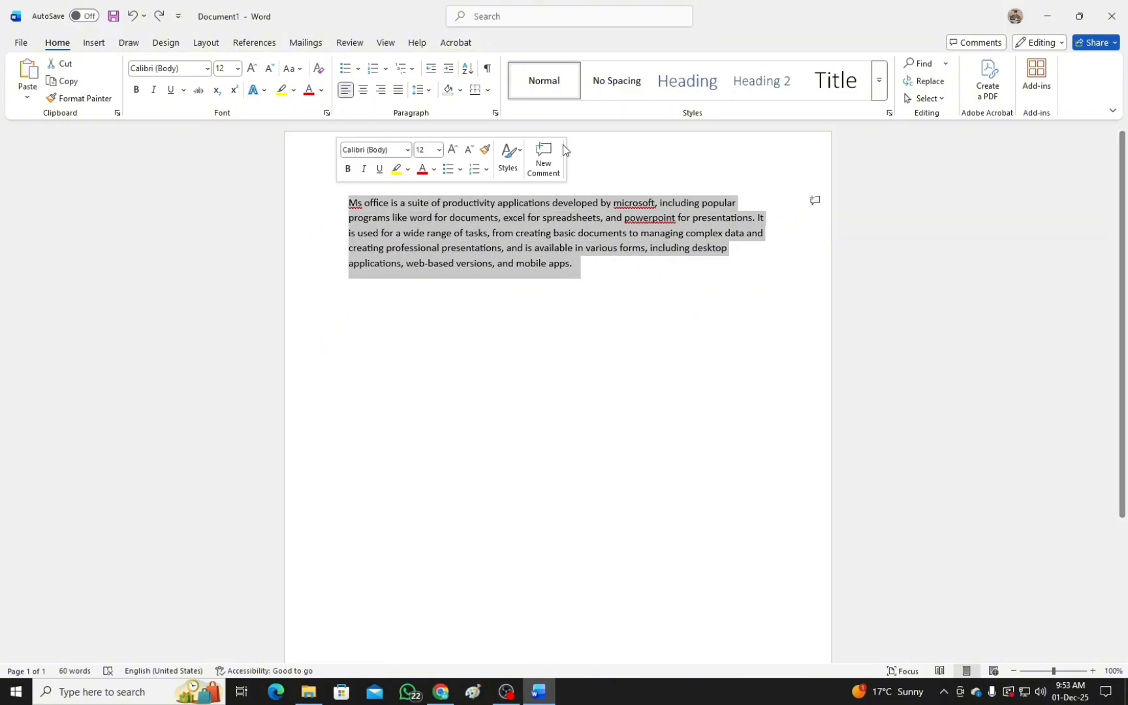
left_click(94, 44)
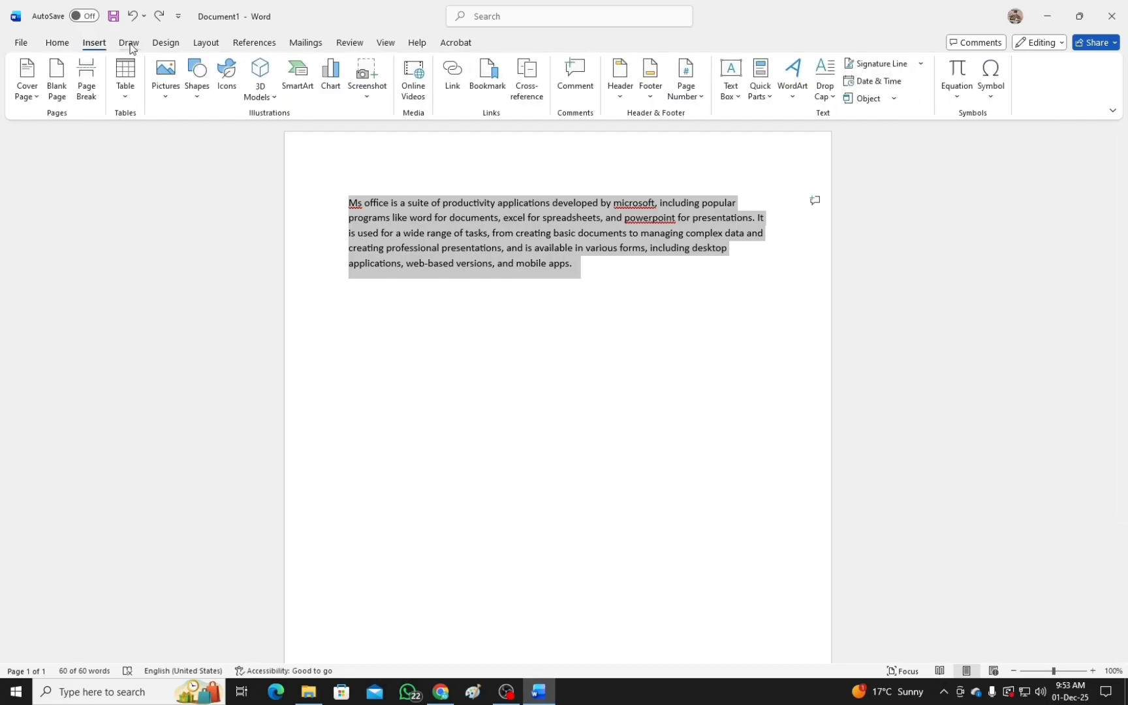
left_click(129, 43)
left_click(166, 43)
left_click(207, 43)
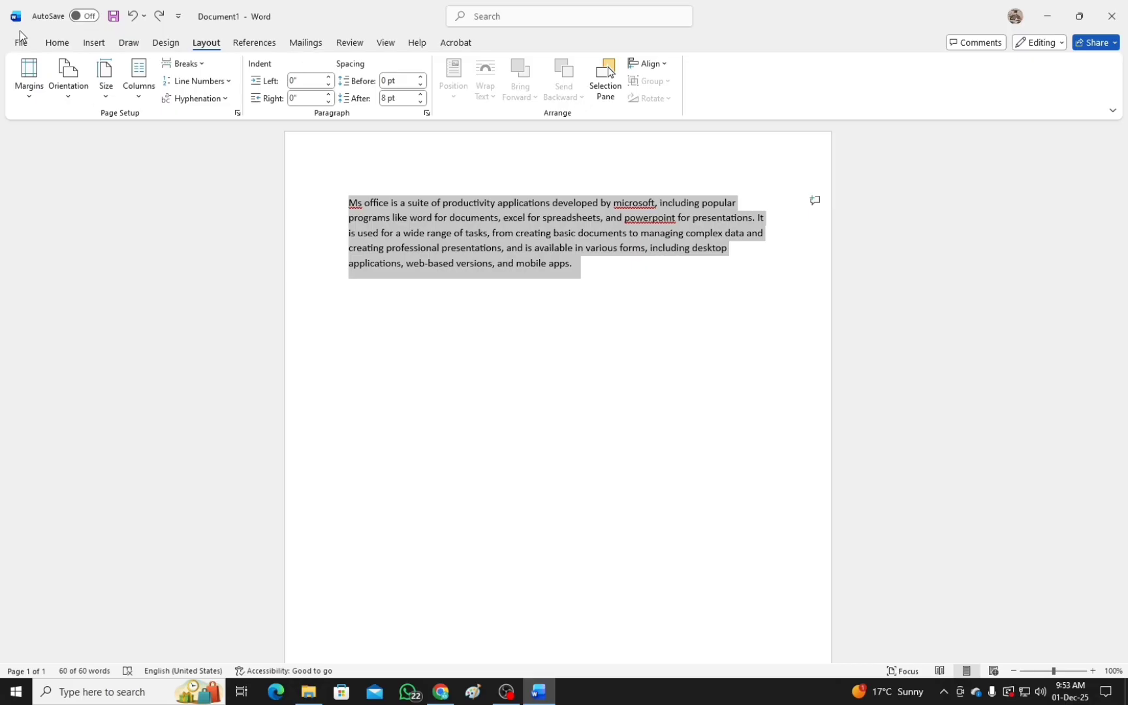
left_click(487, 300)
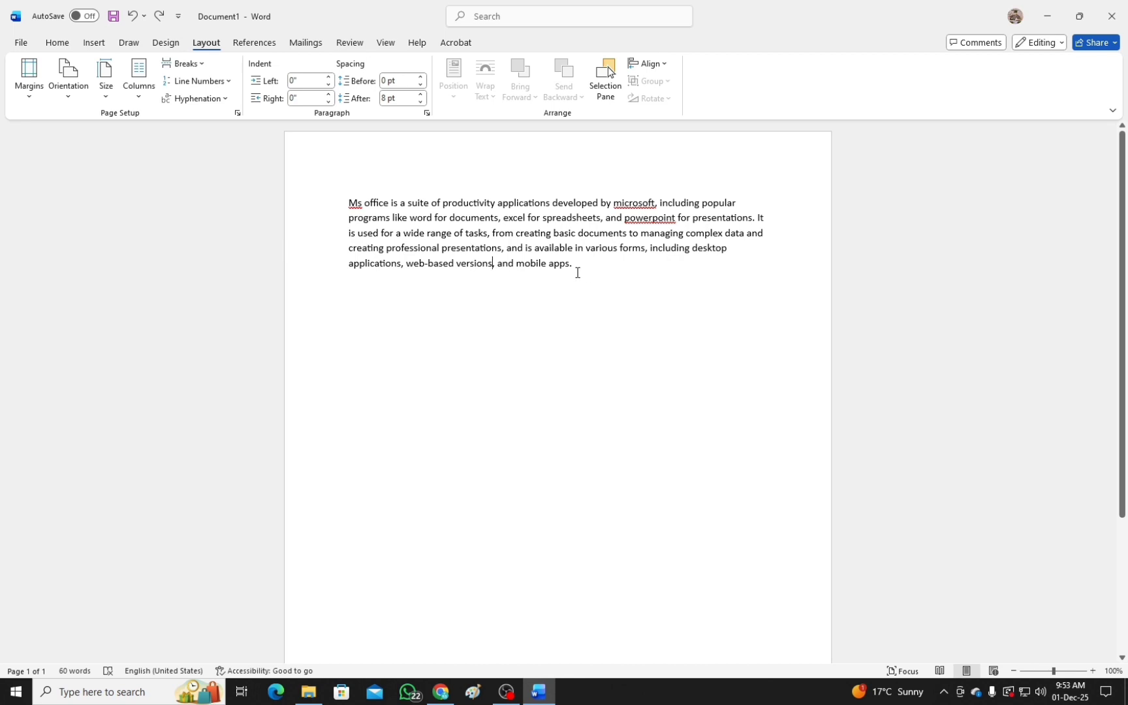
Print the document with Microsoft Print to PDF, saving the output as xyz in the Documents folder.
key("ctrl+p")
left_click(195, 173)
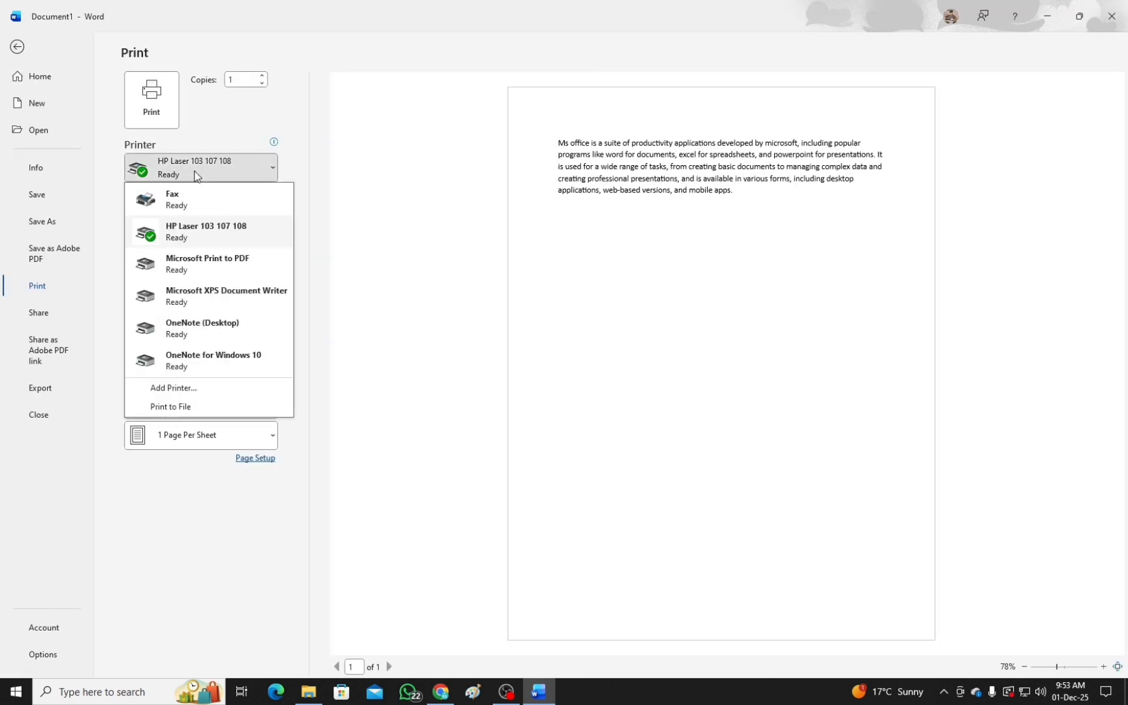
left_click(220, 268)
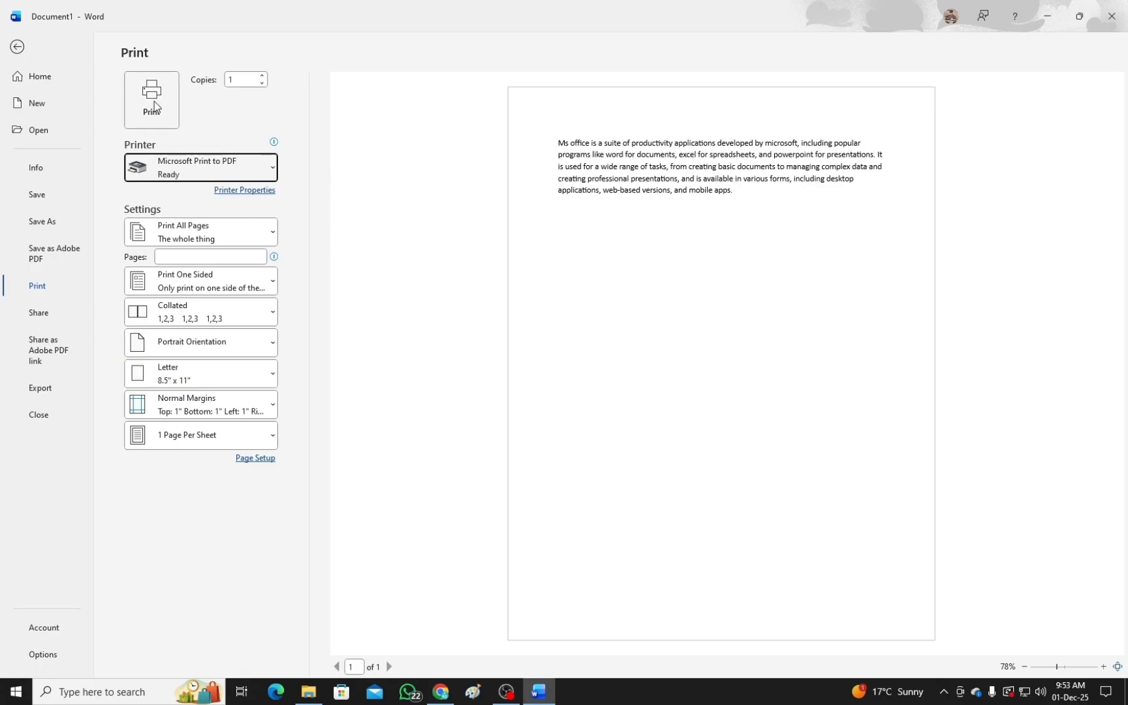
left_click(153, 104)
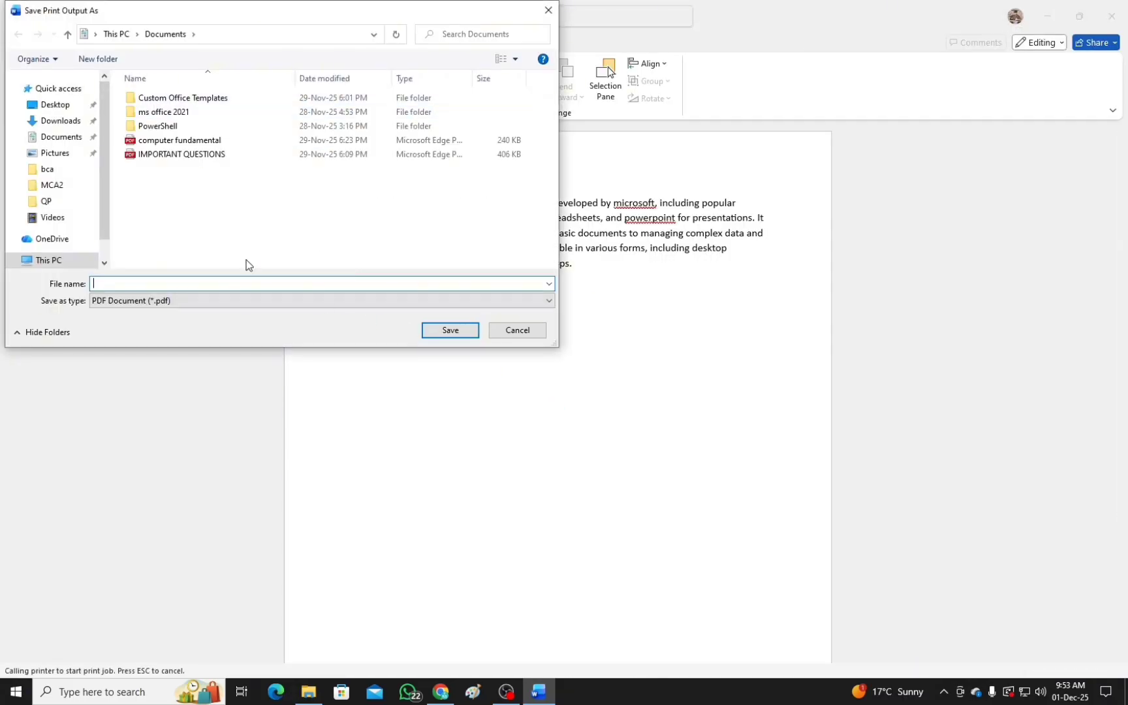
type("xyz")
left_click(456, 335)
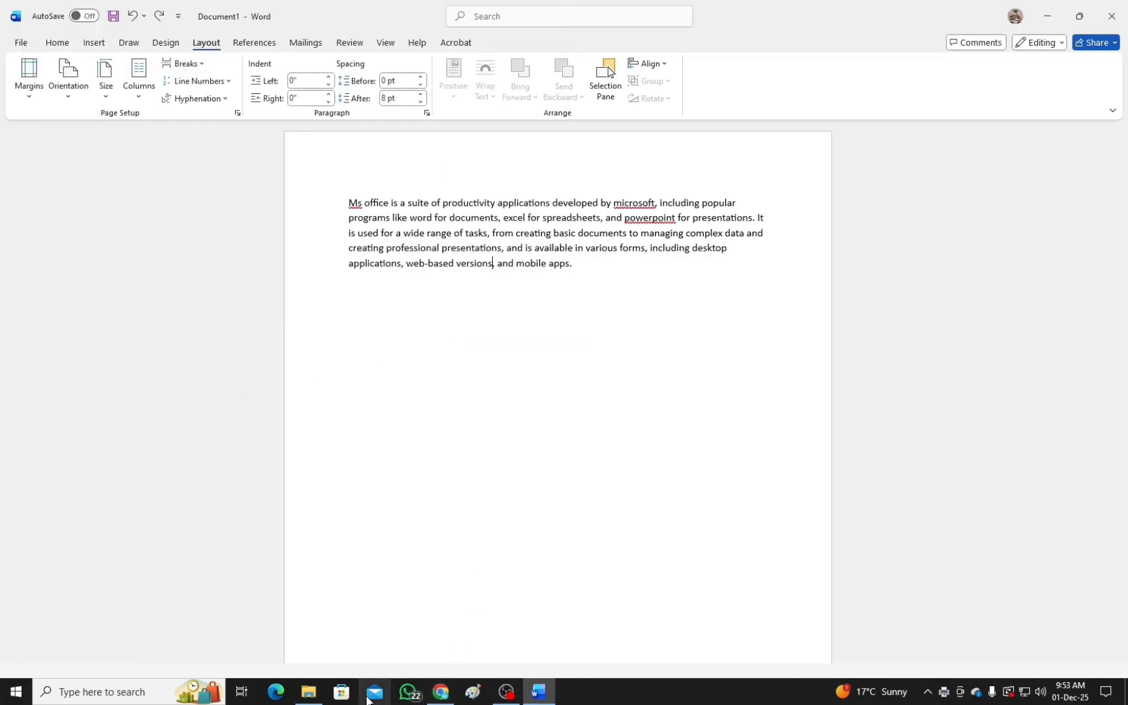
Switch to File Explorer, open the xyz PDF from Documents to check it, close it and return to Word.
left_click(307, 690)
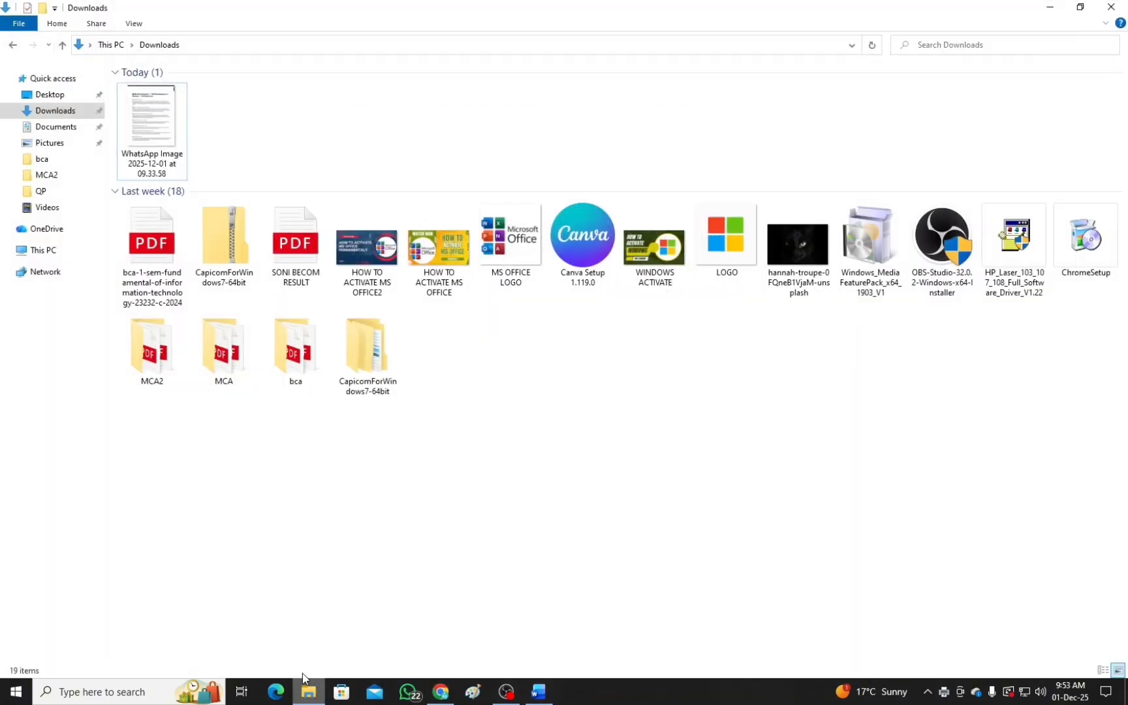
left_click(57, 126)
double_click(158, 171)
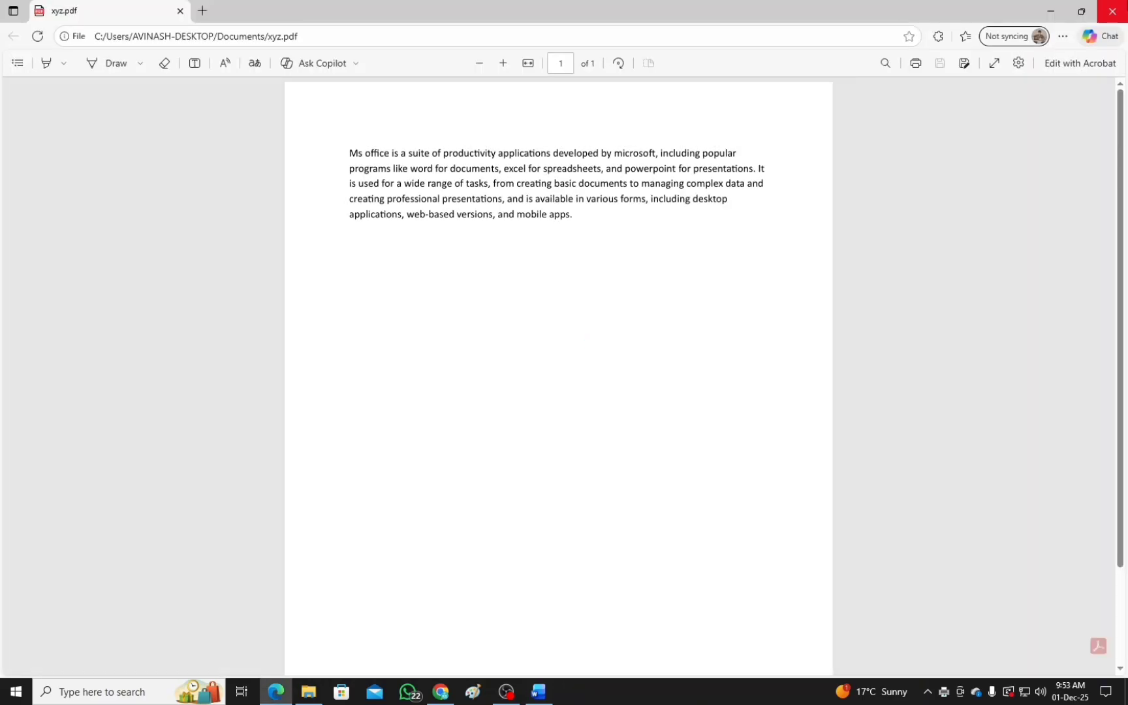
left_click(1118, 5)
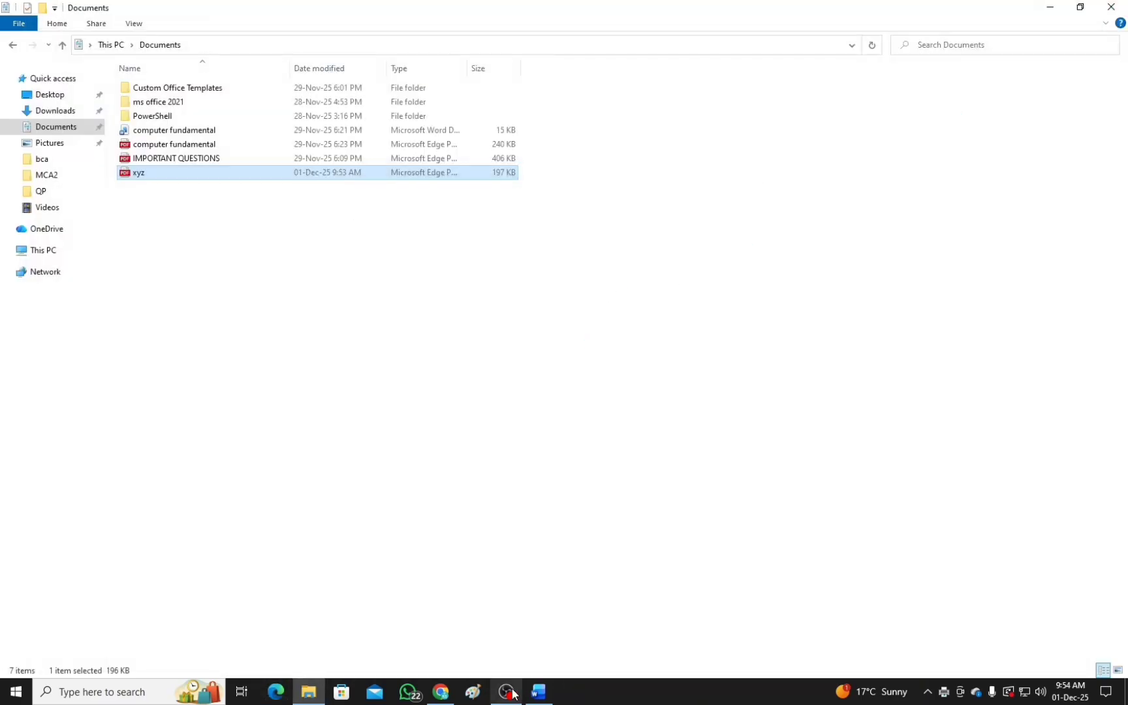
key("alt+Tab")
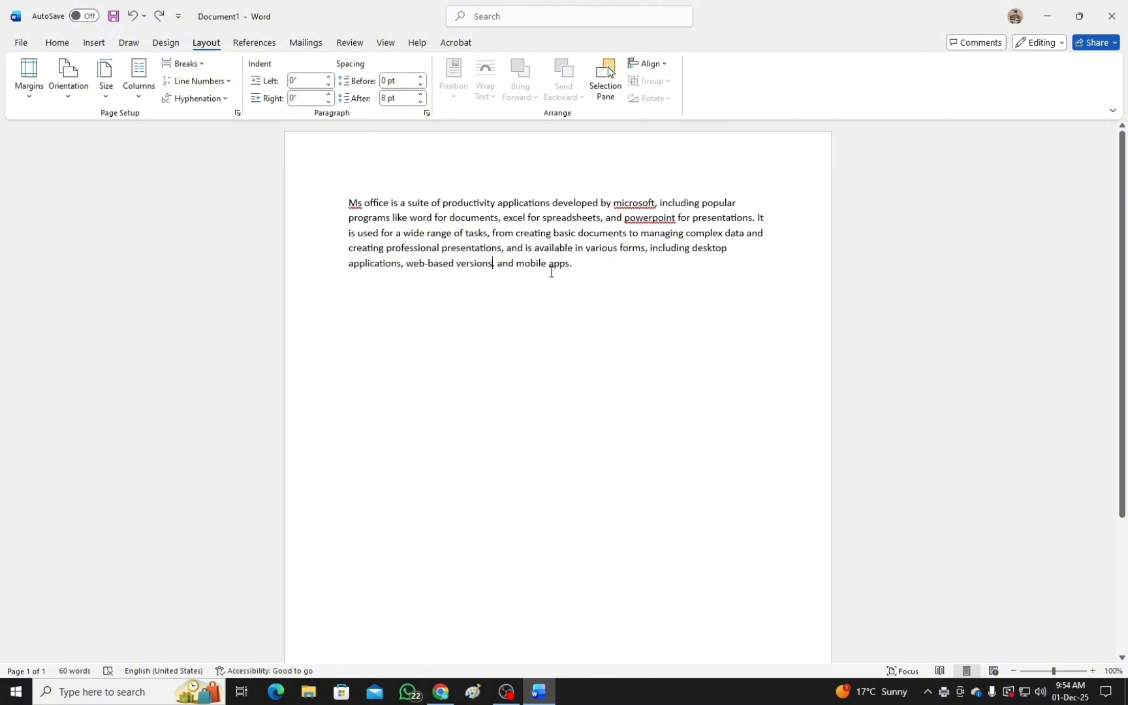